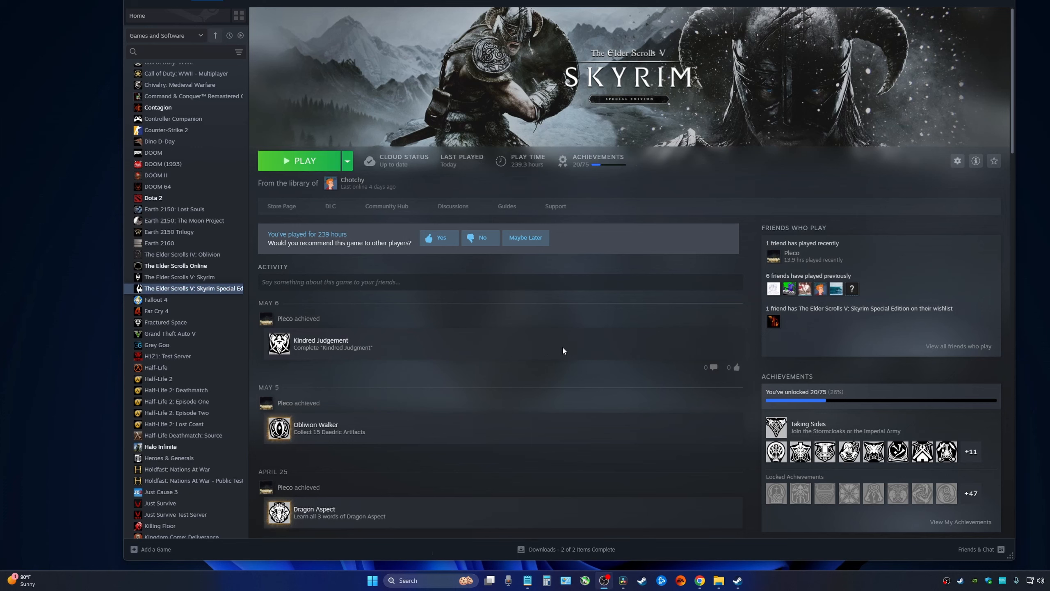
Launch The Elder Scrolls V: Skyrim Special Edition and let its launcher detect the video hardware and set the video options.
click(311, 163)
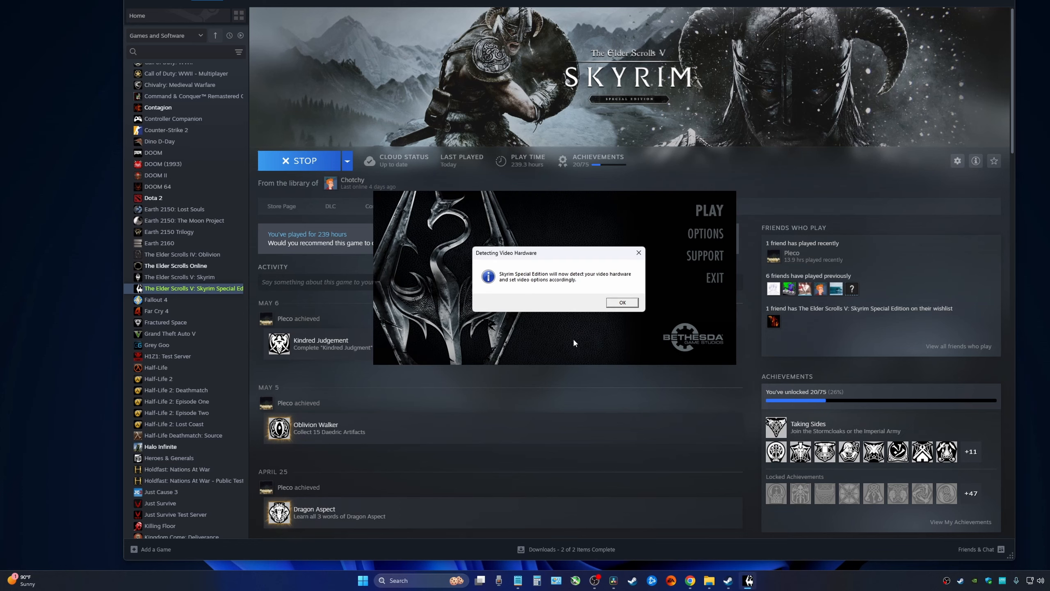
click(620, 302)
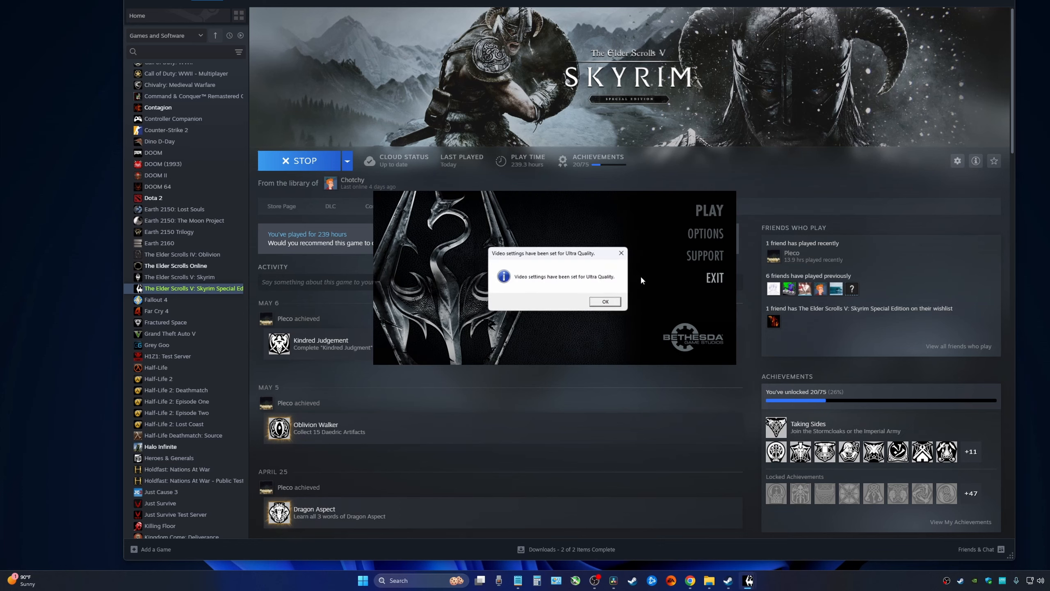
click(613, 303)
Check the antialiasing choice in the Skyrim launcher's graphics options.
click(705, 233)
click(558, 251)
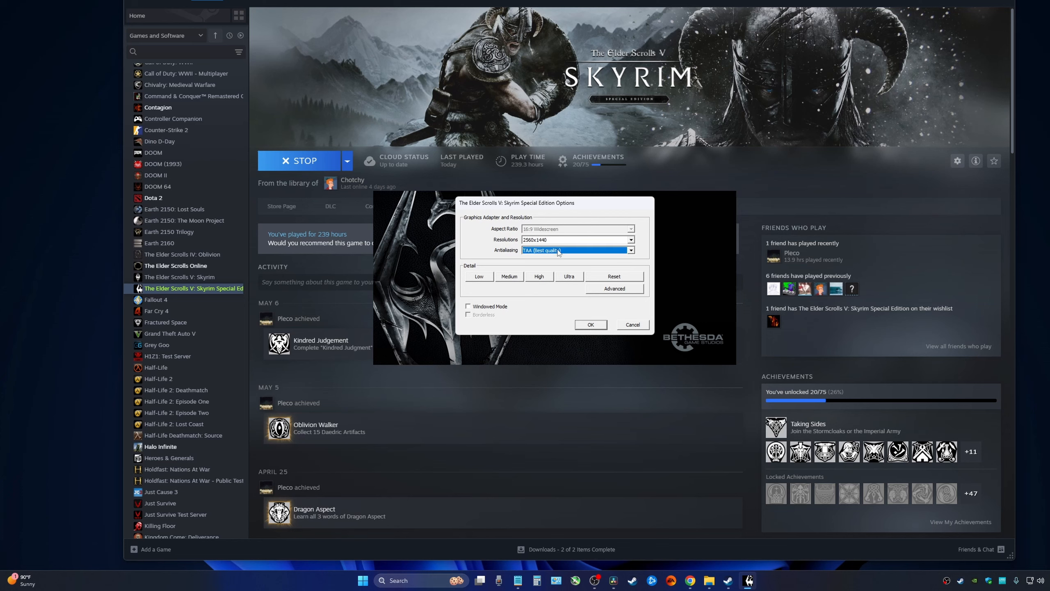
click(630, 251)
click(630, 252)
Review the advanced detail and view distance settings without changing them, and accept the graphics options.
click(599, 290)
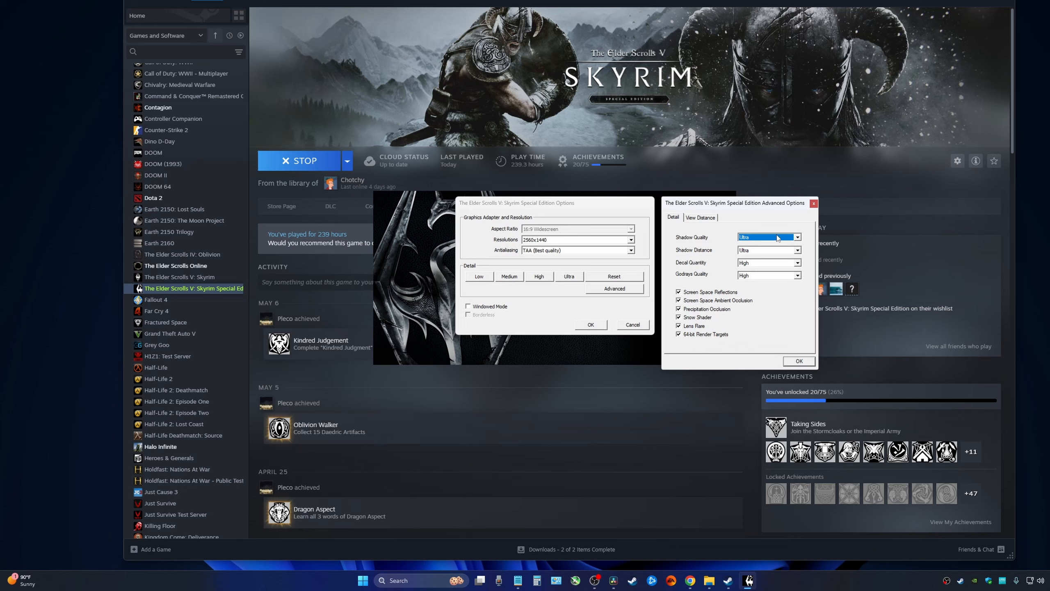
click(798, 237)
click(797, 250)
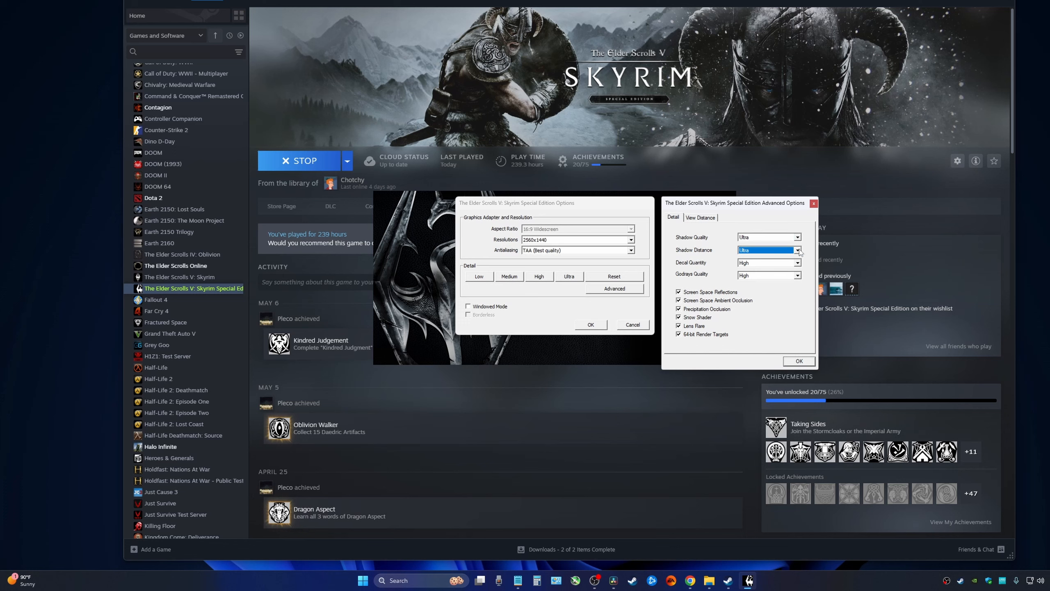
click(797, 262)
click(797, 276)
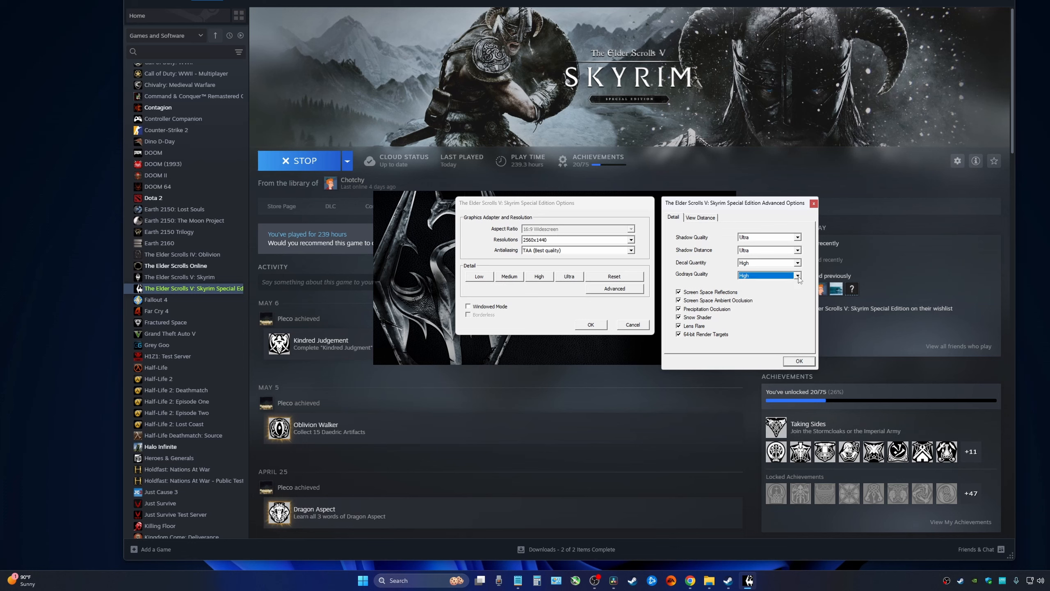
click(698, 217)
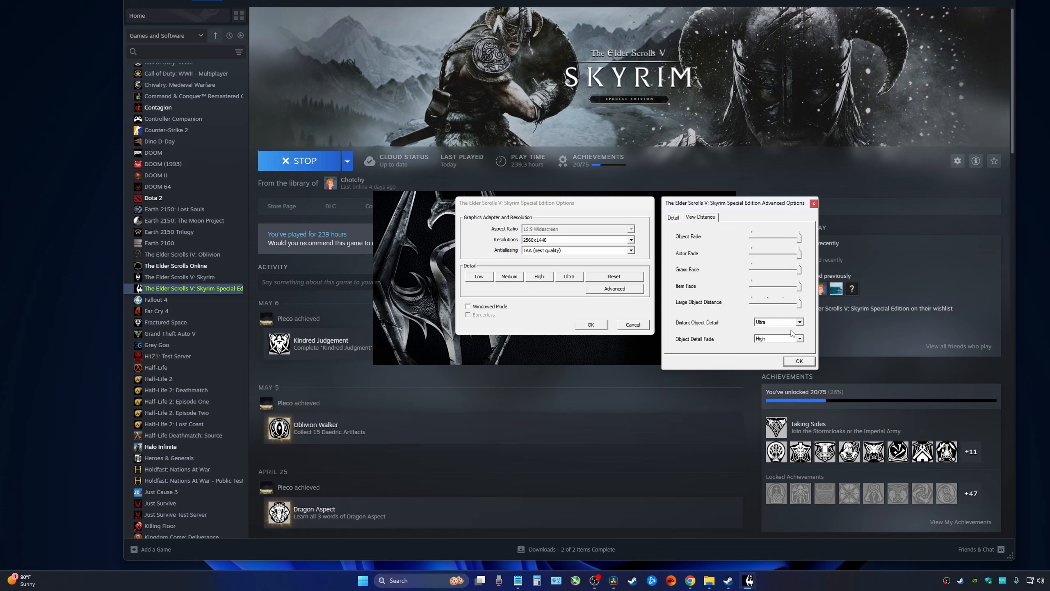
click(801, 339)
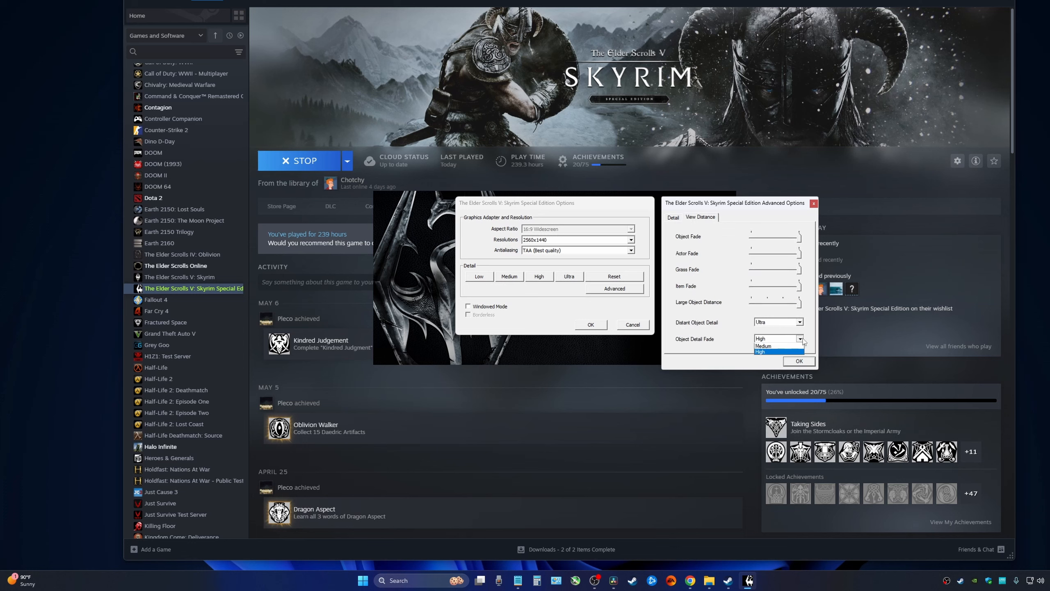
click(799, 361)
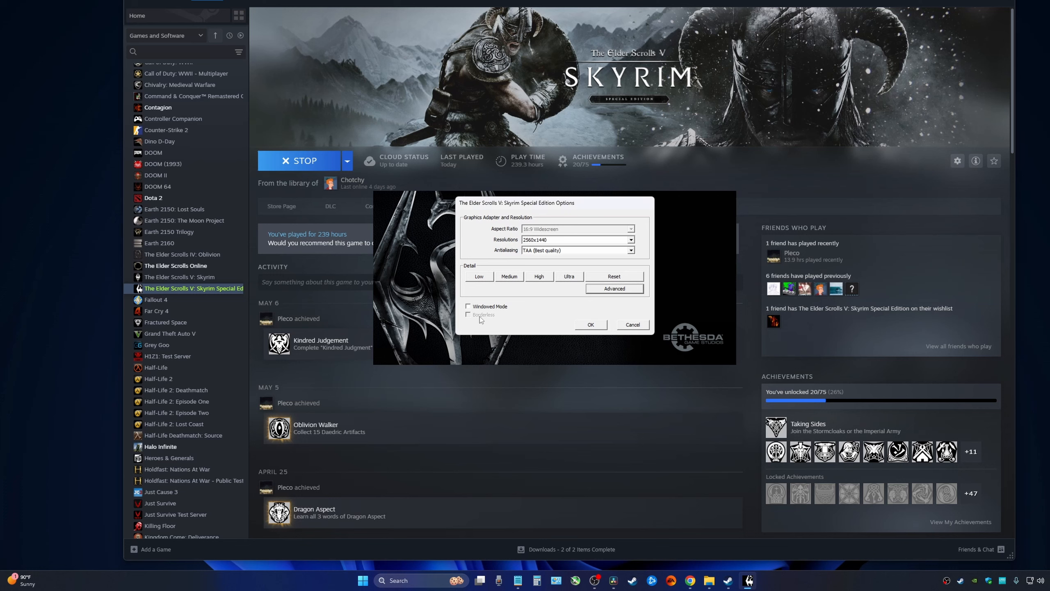
click(594, 324)
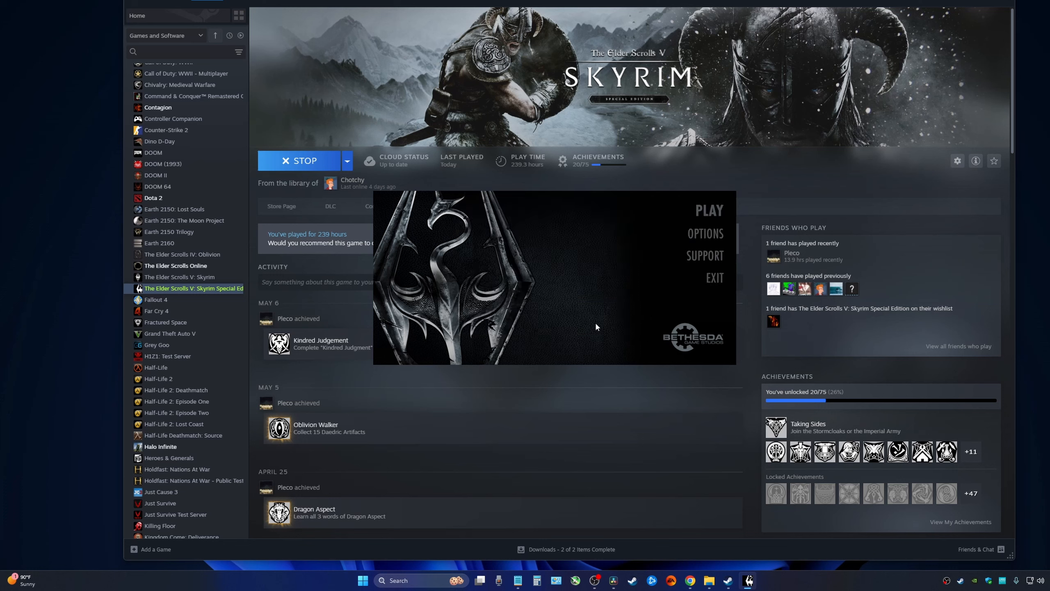
Start the game, download the Anniversary Edition content, and let the game reload its data files.
click(701, 212)
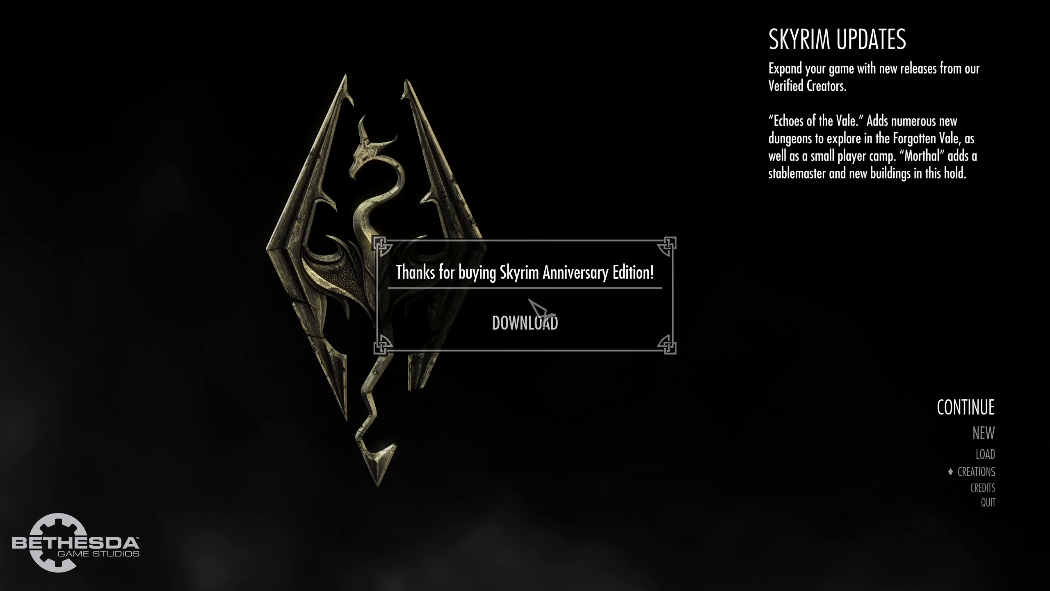
click(530, 304)
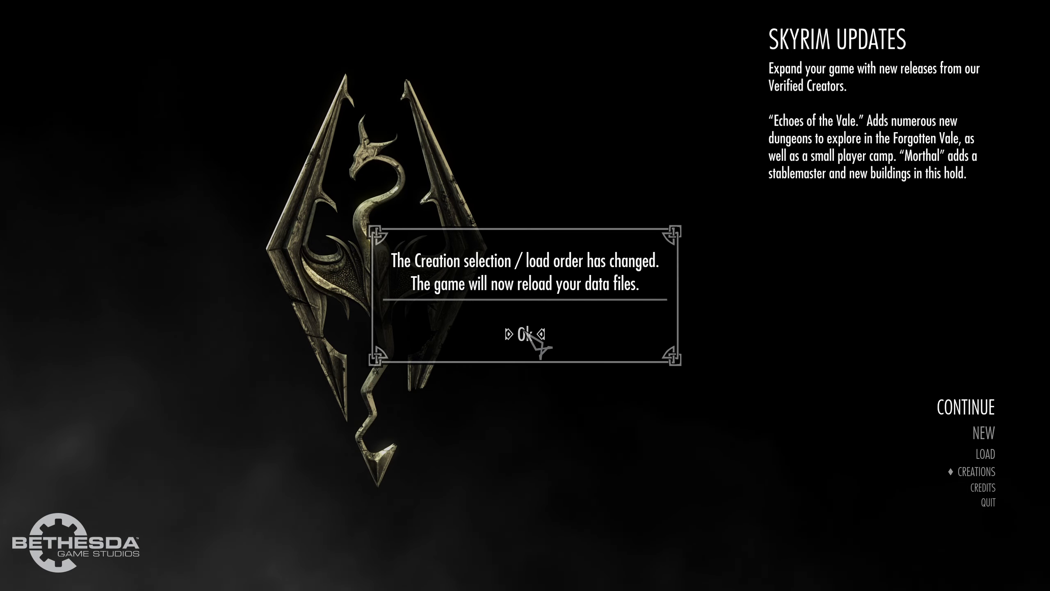
click(526, 333)
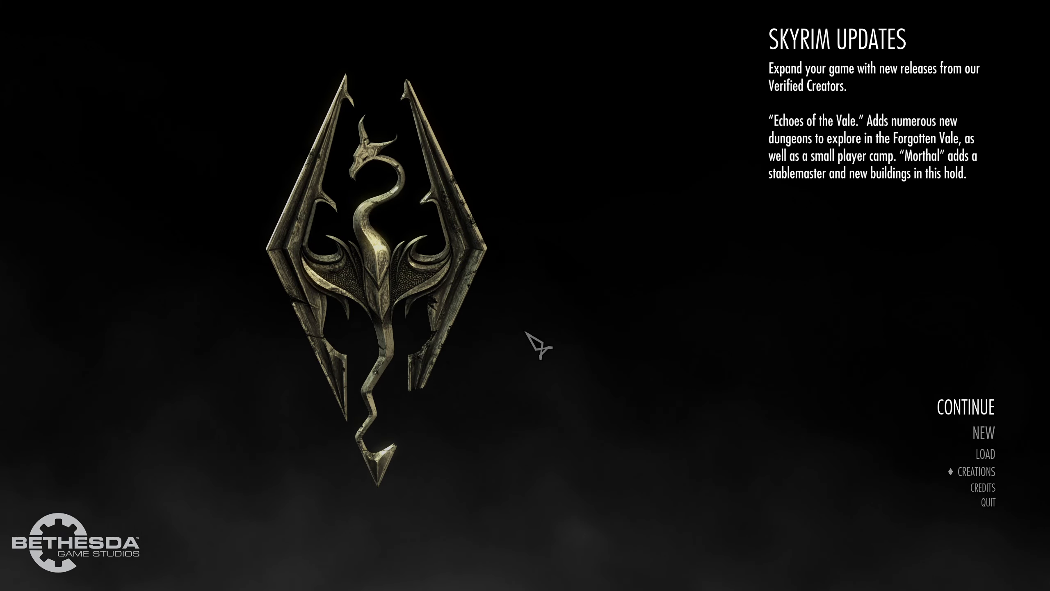
Download all owned Creation Club Creations from the Creations options.
click(977, 471)
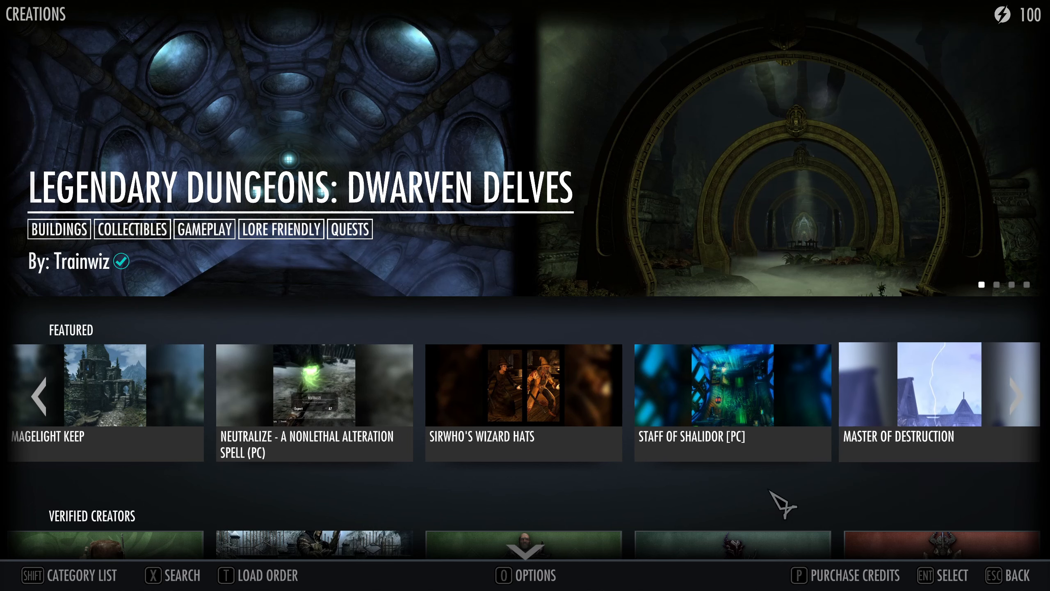
click(546, 581)
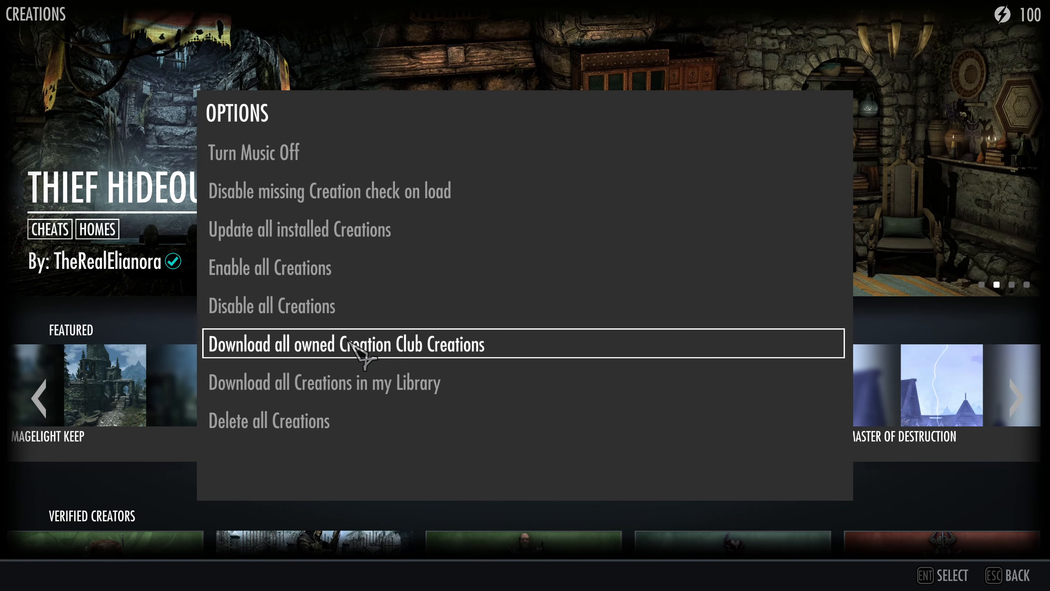
click(349, 343)
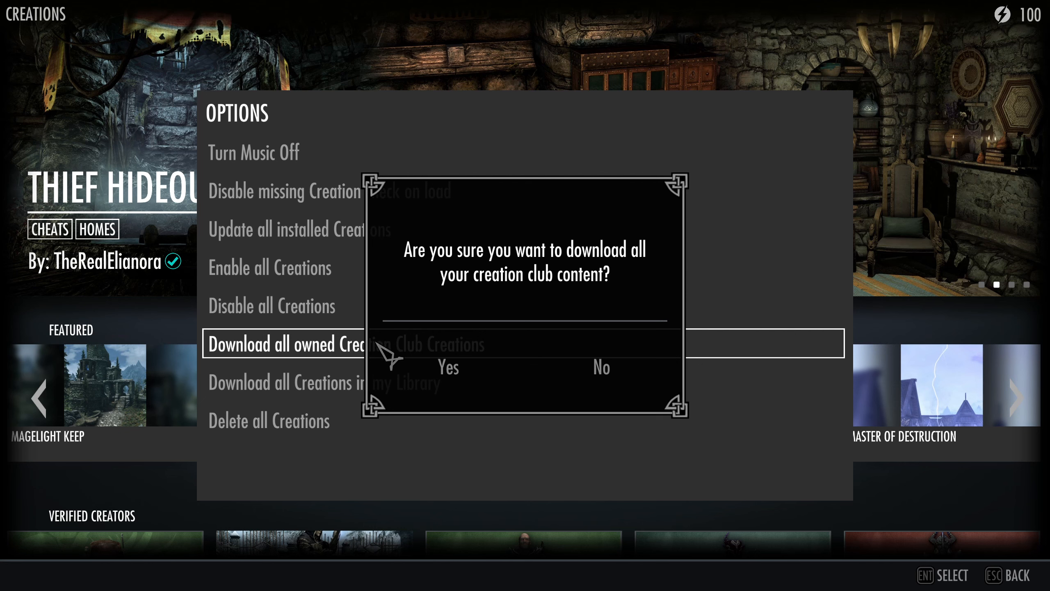
click(463, 371)
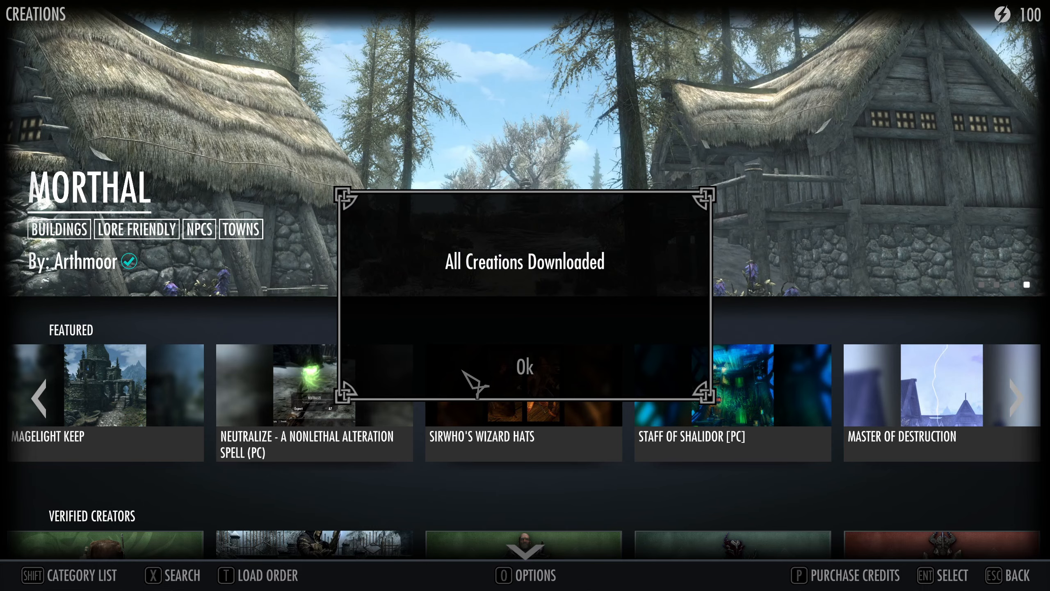
click(512, 367)
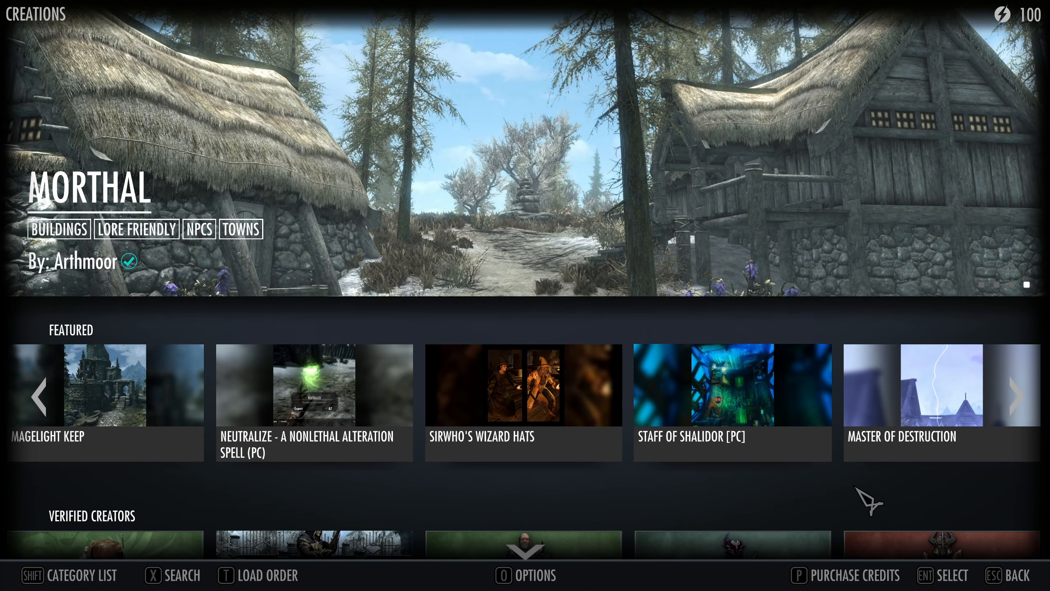
Leave the Creations screen and quit the game to the desktop.
click(1009, 573)
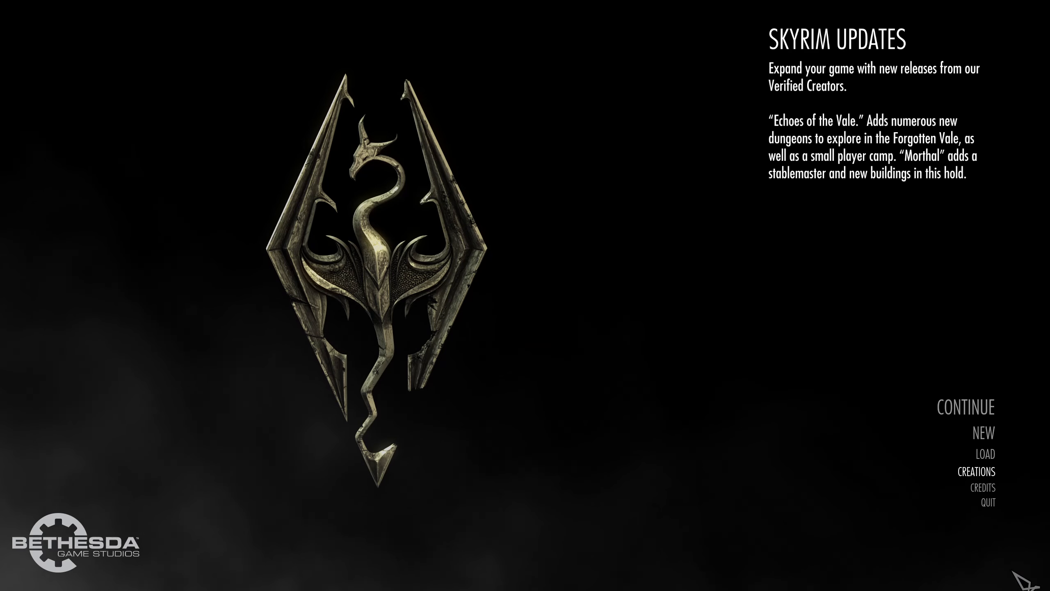
click(989, 502)
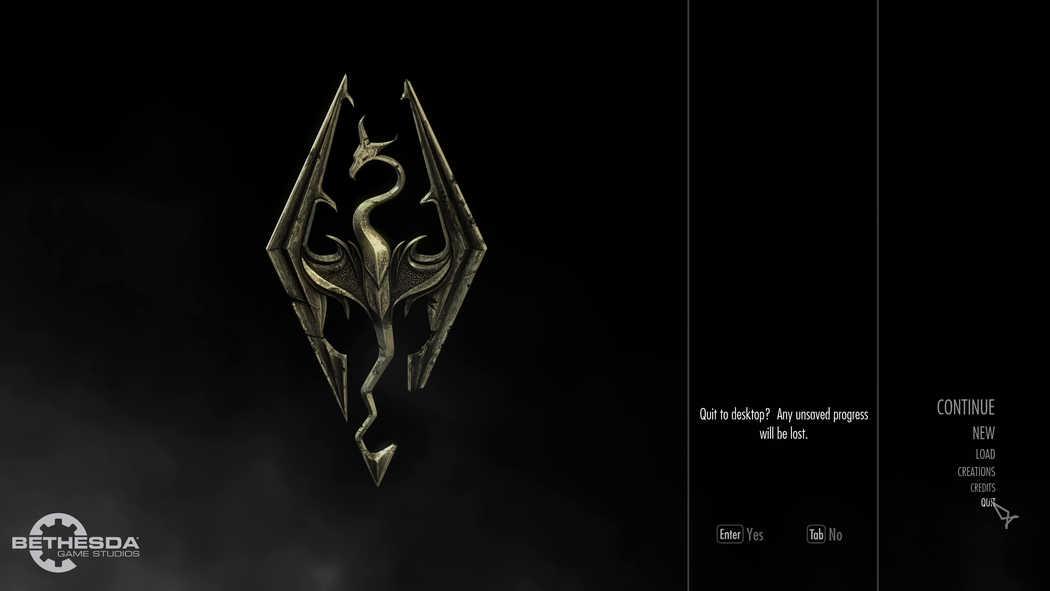
click(755, 534)
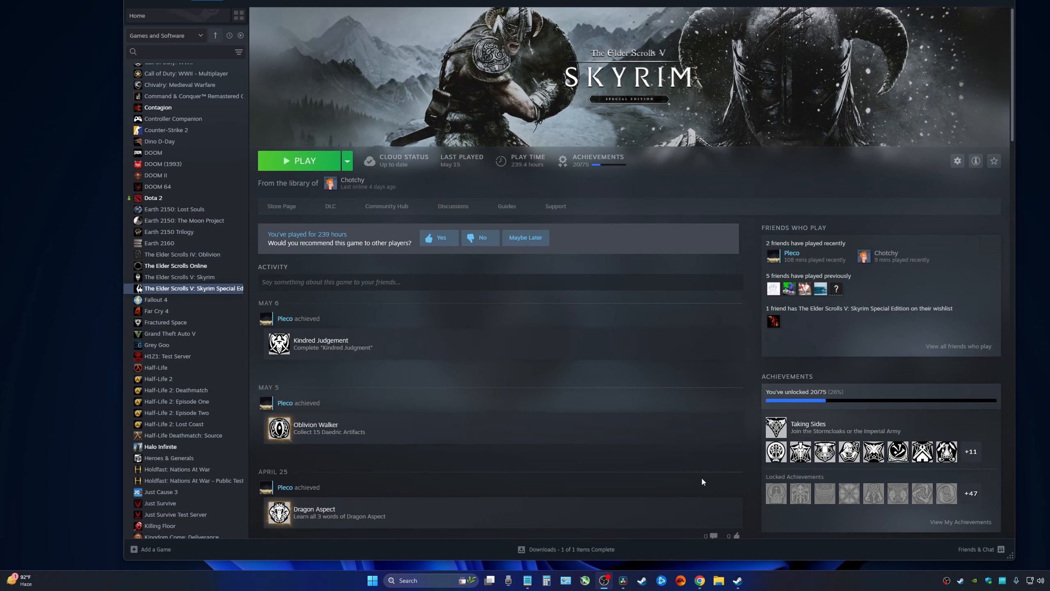
Switch to Chrome and search Google for "skyrim se nexus mod organizer 2".
click(699, 581)
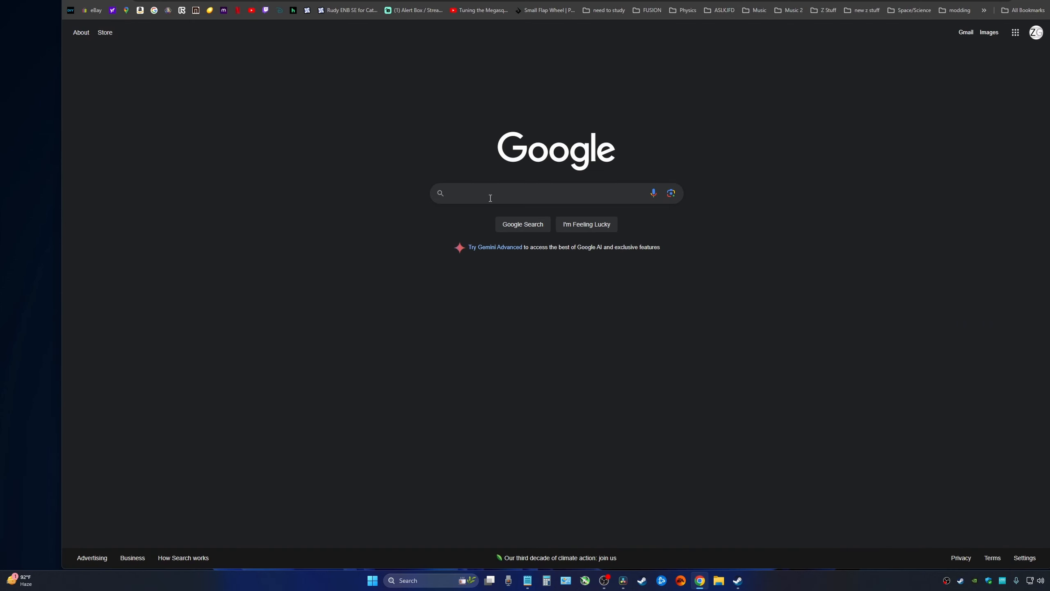
text(skyri)
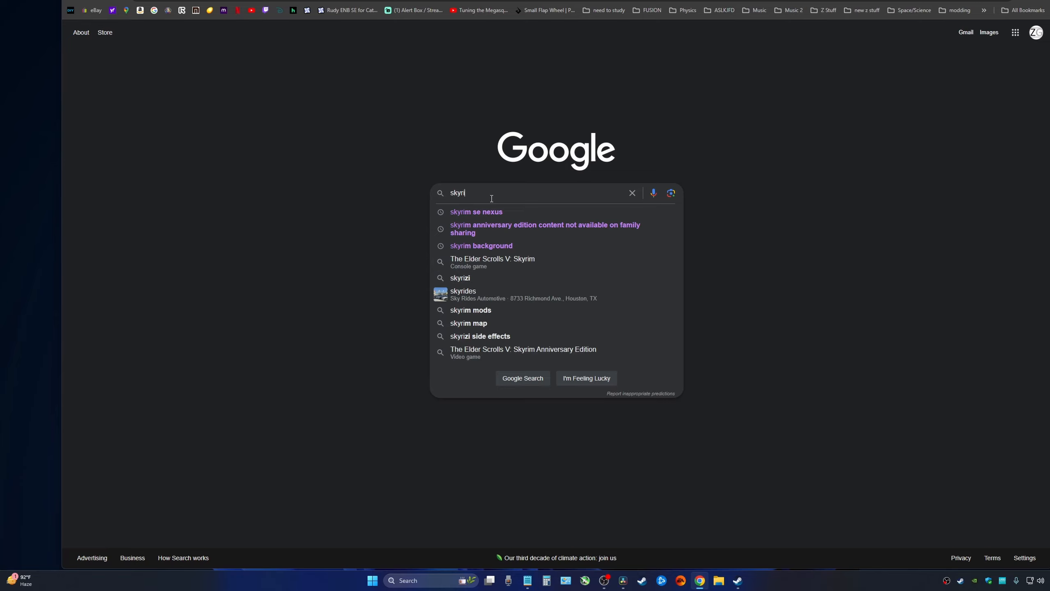
text(m se nexus )
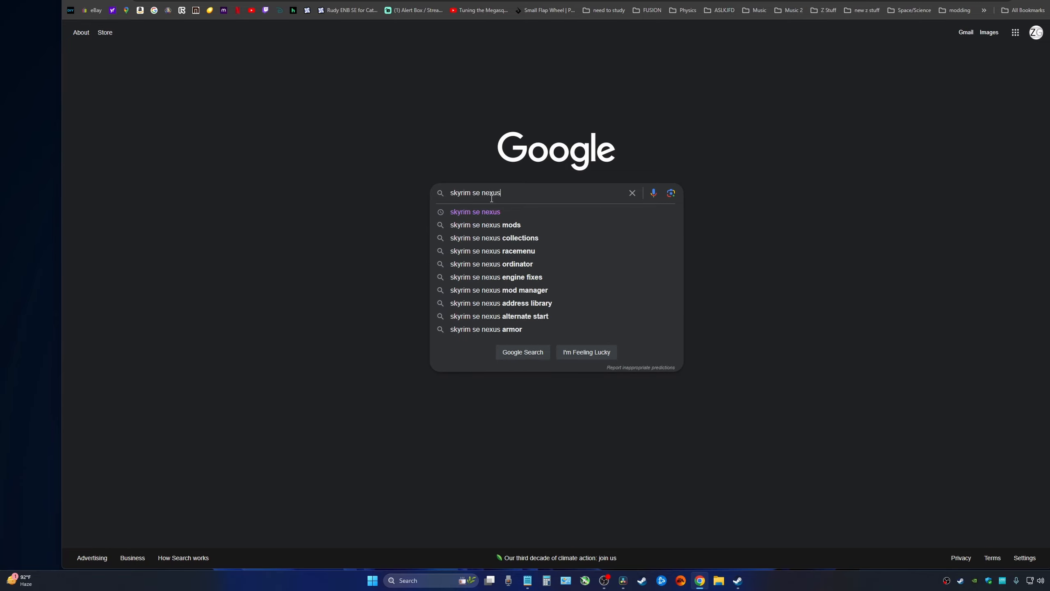
text(mod or)
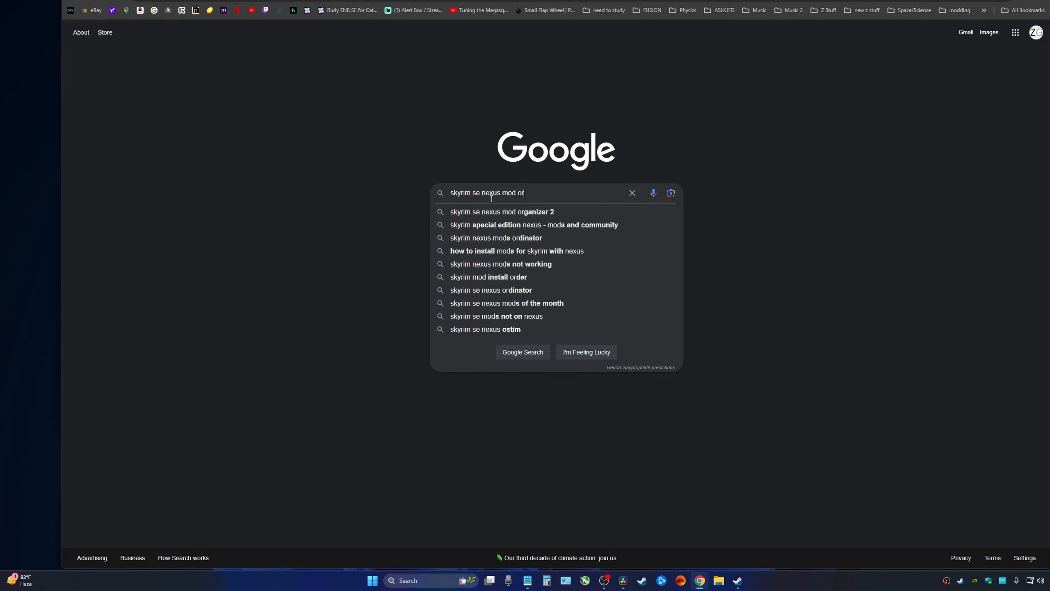
text(ganizer 2)
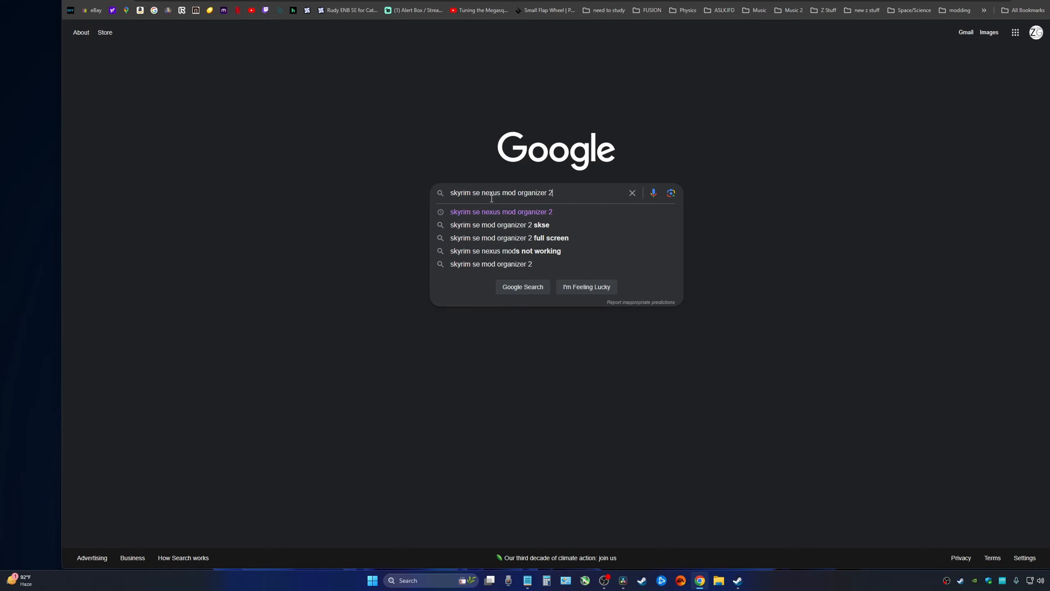
key(Return)
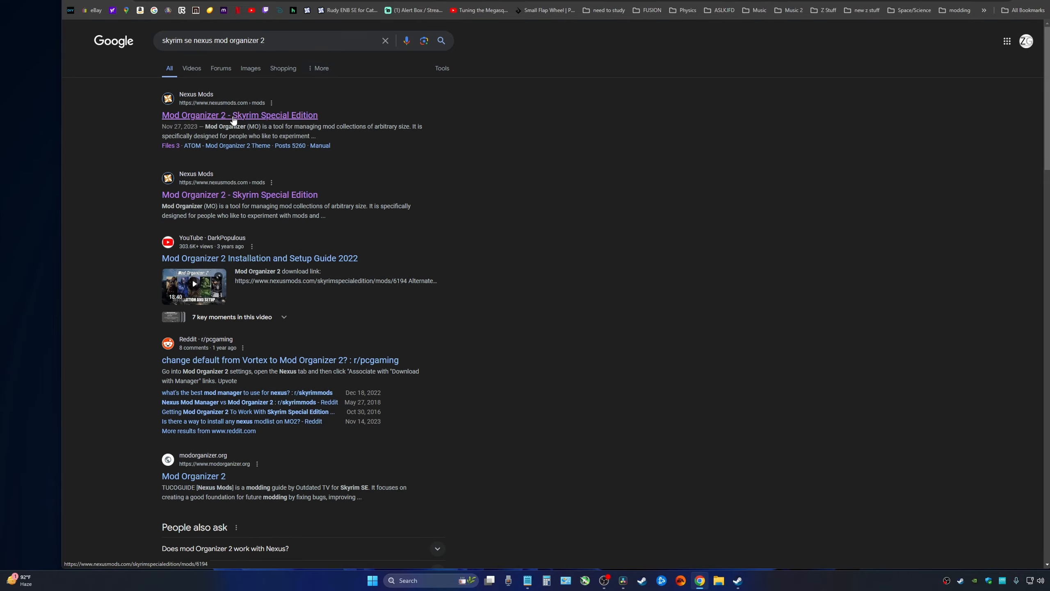
Manually download the main file Mod Organizer 2, version 2.5.0, from its Nexus Mods Skyrim Special Edition page.
click(233, 117)
scroll(237, 227, down, 3)
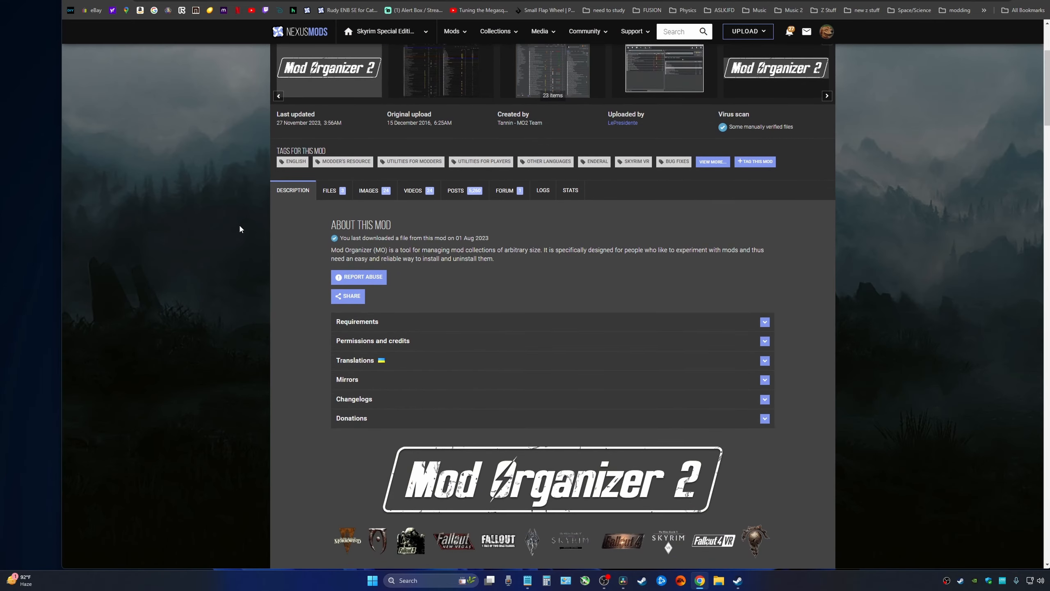
click(329, 192)
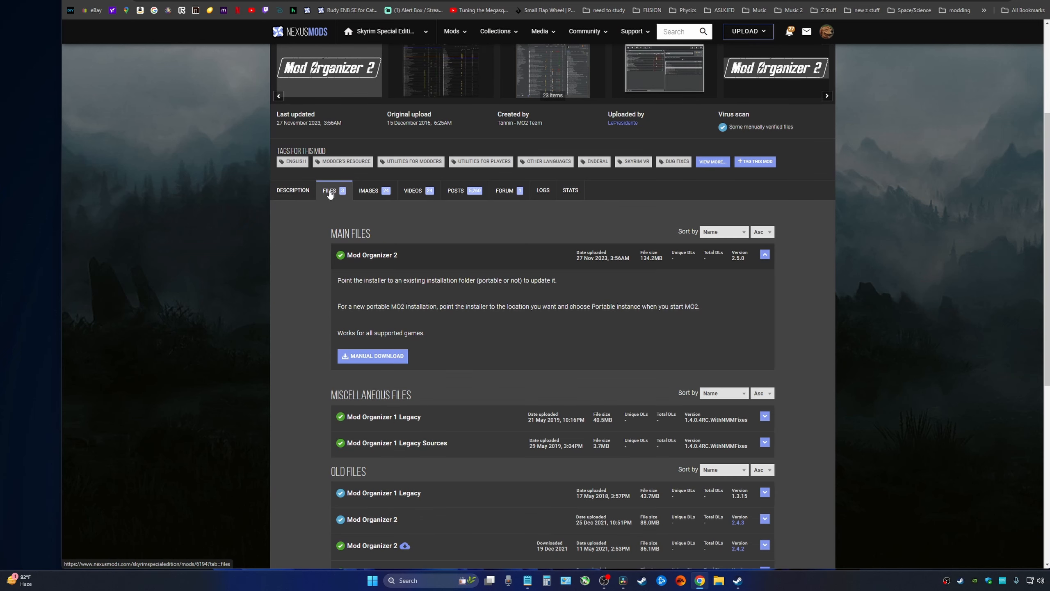
scroll(286, 269, down, 2)
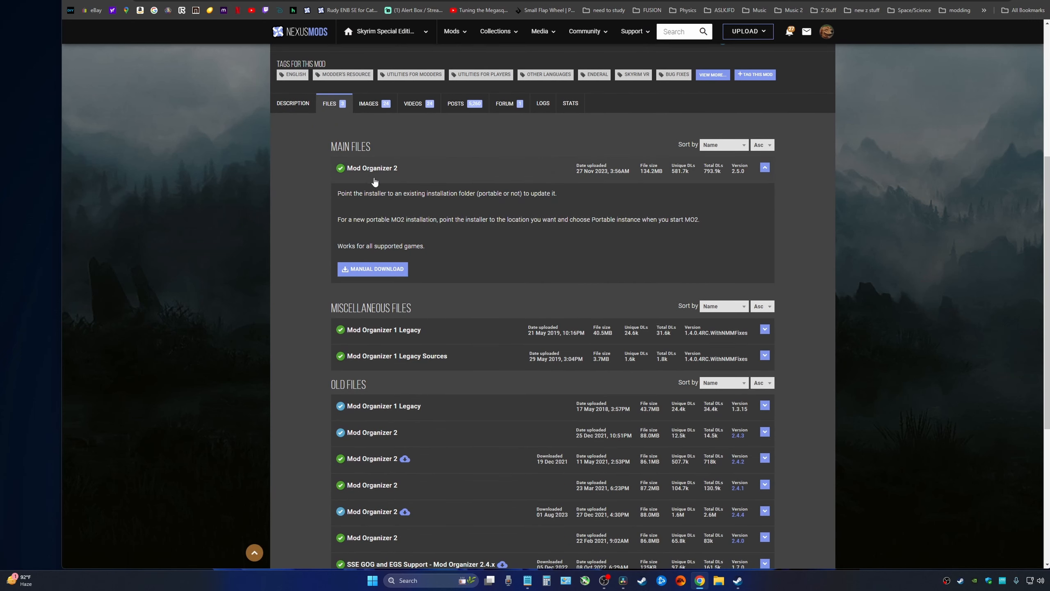
click(375, 268)
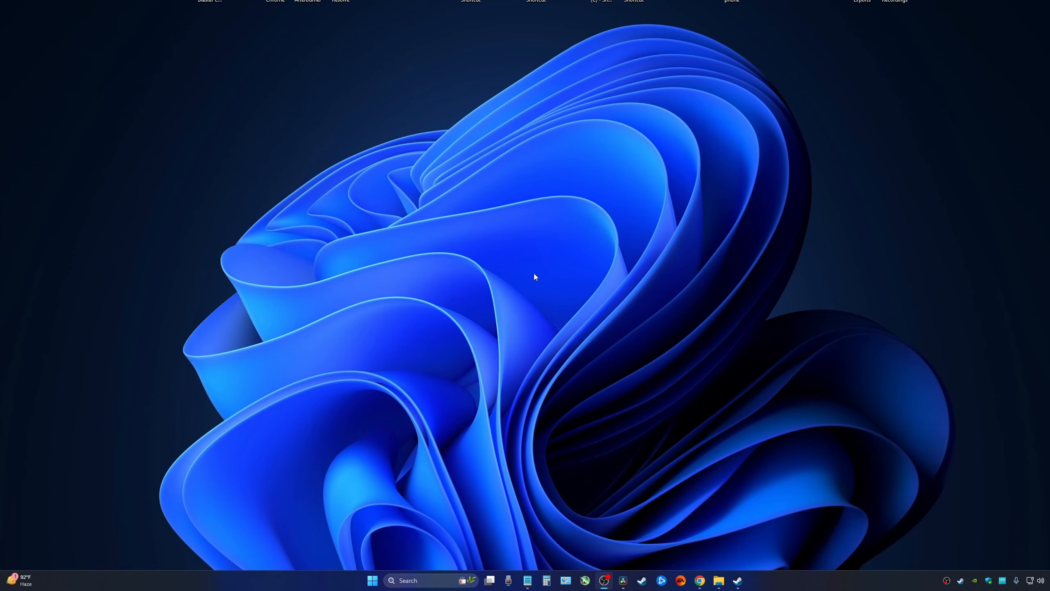
Run the downloaded Mod Organizer 2 installer from the Downloads folder and allow it to start.
right_click(719, 580)
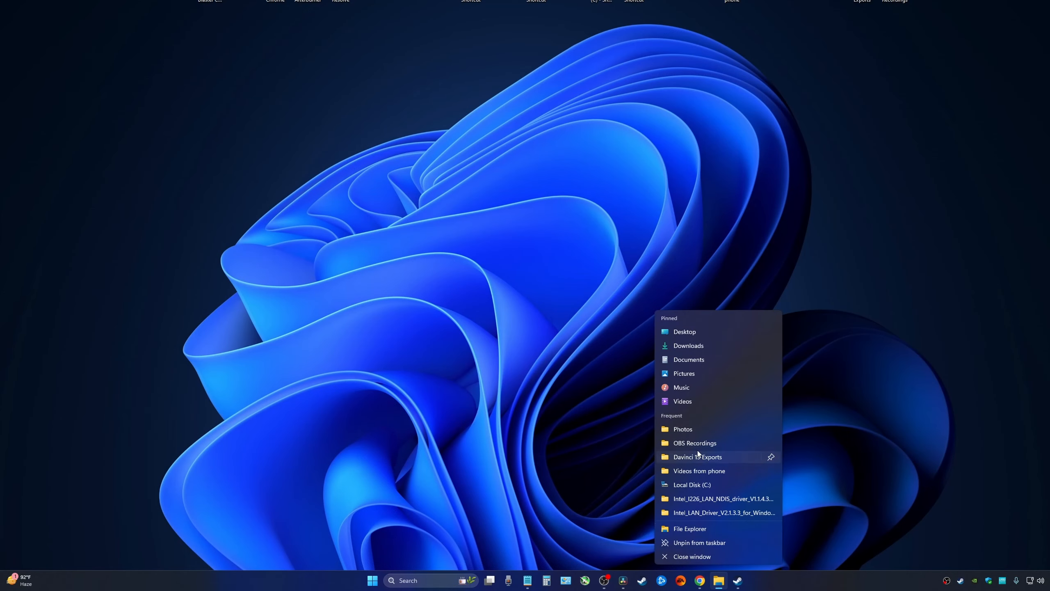
click(699, 346)
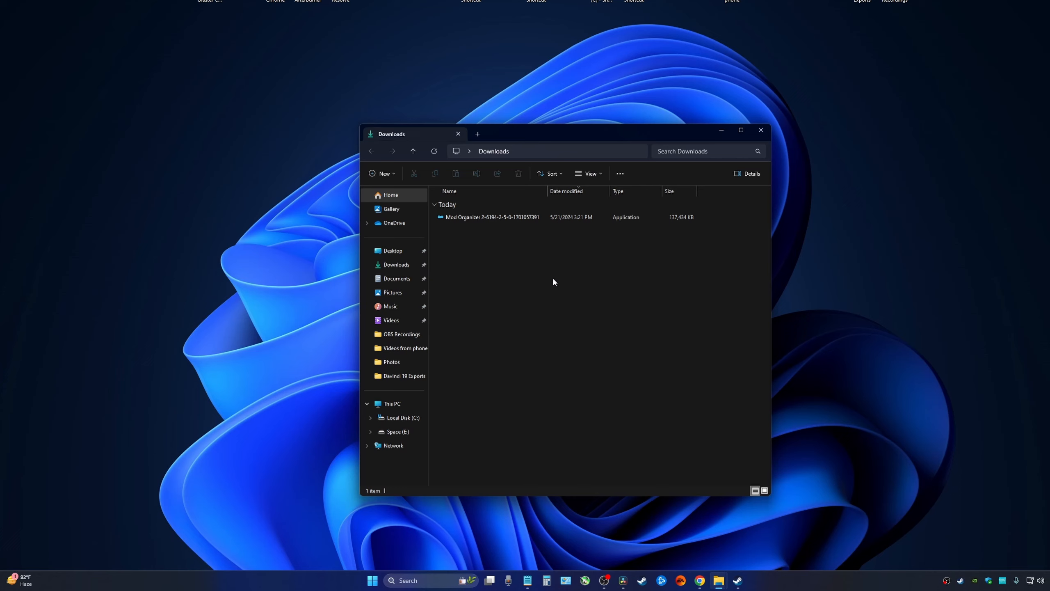
double_click(482, 219)
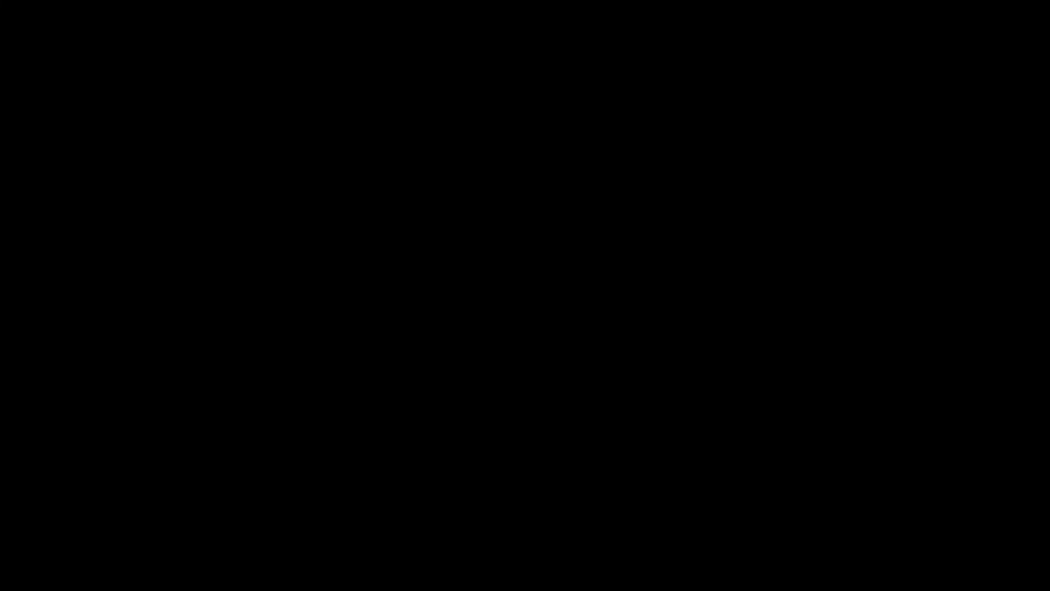
click(525, 348)
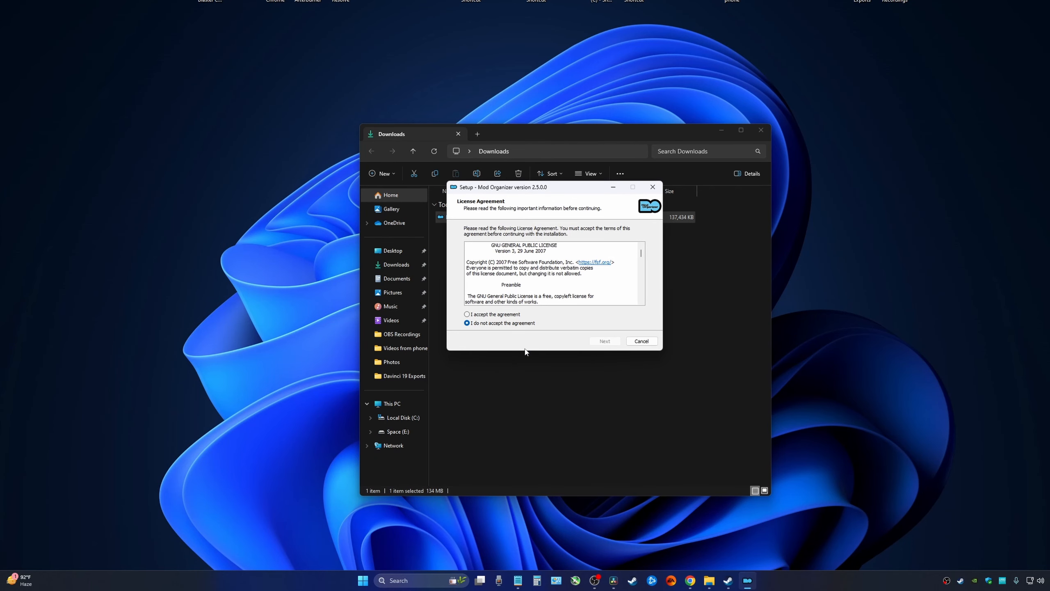
Accept the licence agreement and set the Mod Organizer installation folder to E:\Modding\MO2.
click(512, 314)
drag(640, 253, 641, 313)
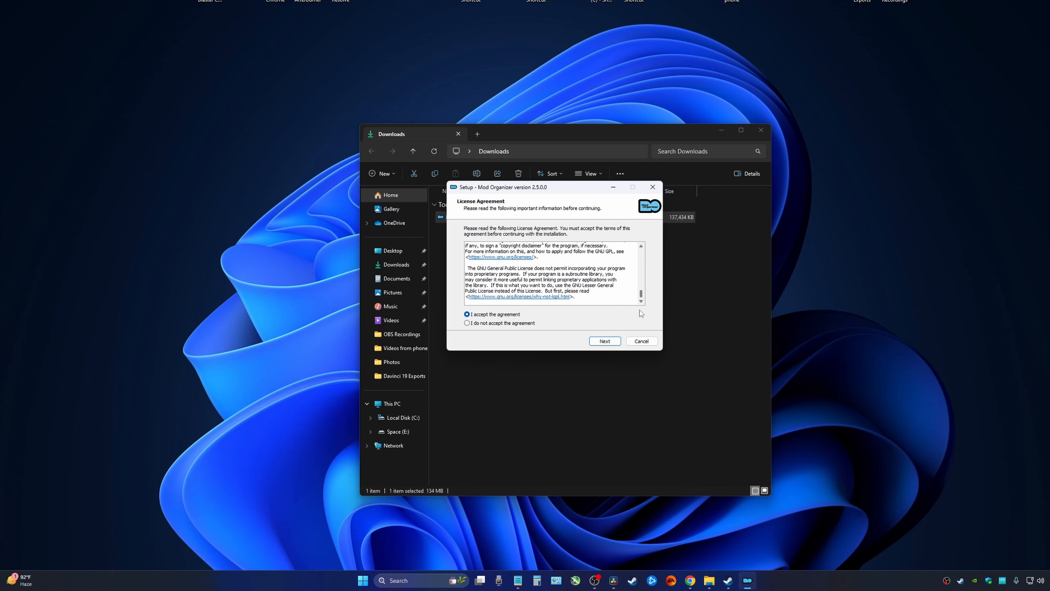
click(605, 341)
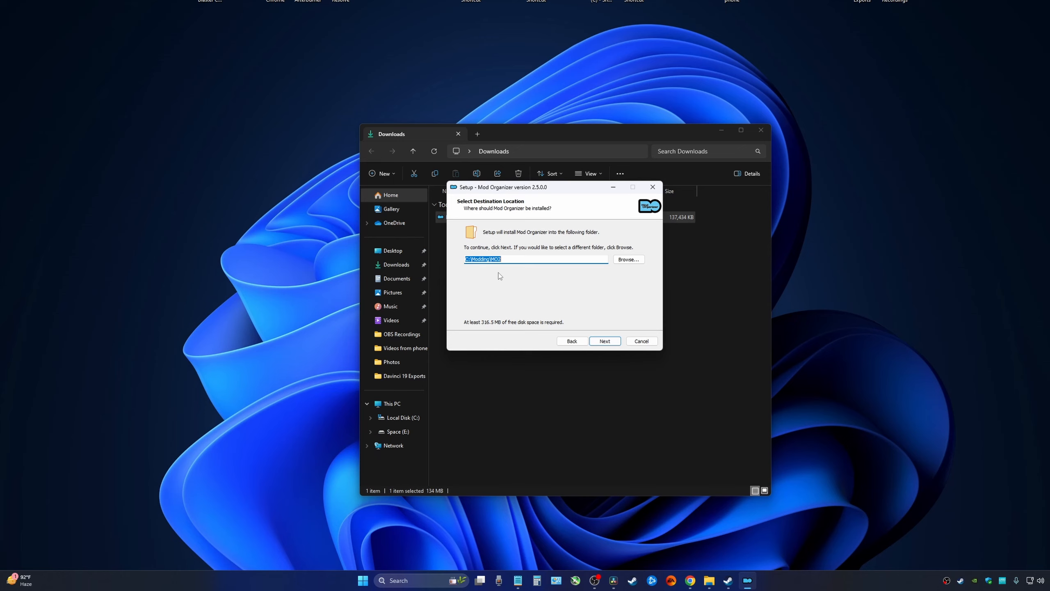
double_click(468, 259)
click(468, 259)
key(BackSpace)
text(E)
click(606, 341)
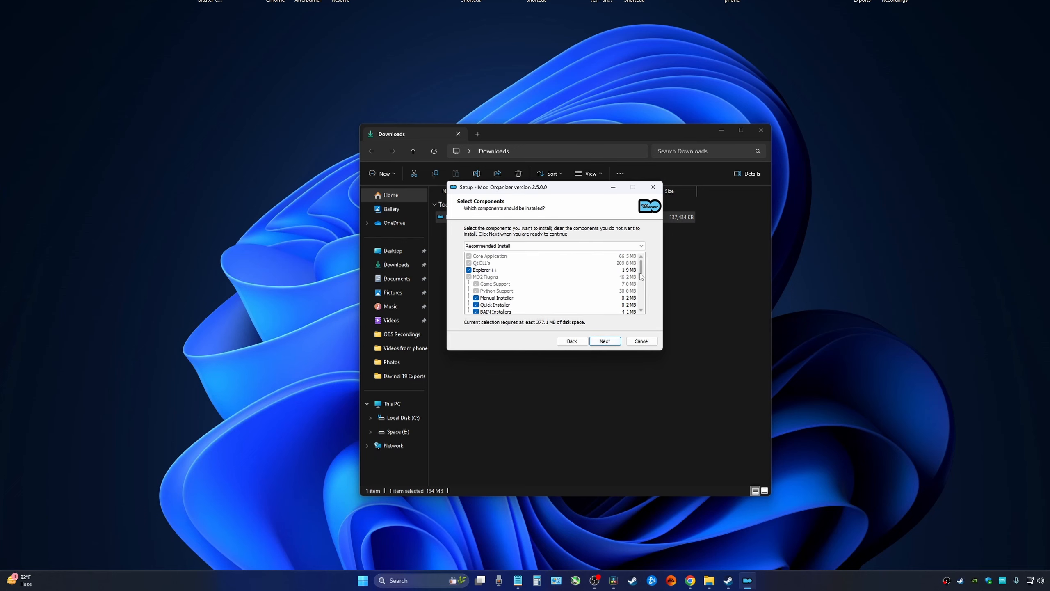
Install Mod Organizer with the recommended components, no Start Menu folder and a desktop shortcut, and finish the setup.
drag(642, 270, 642, 306)
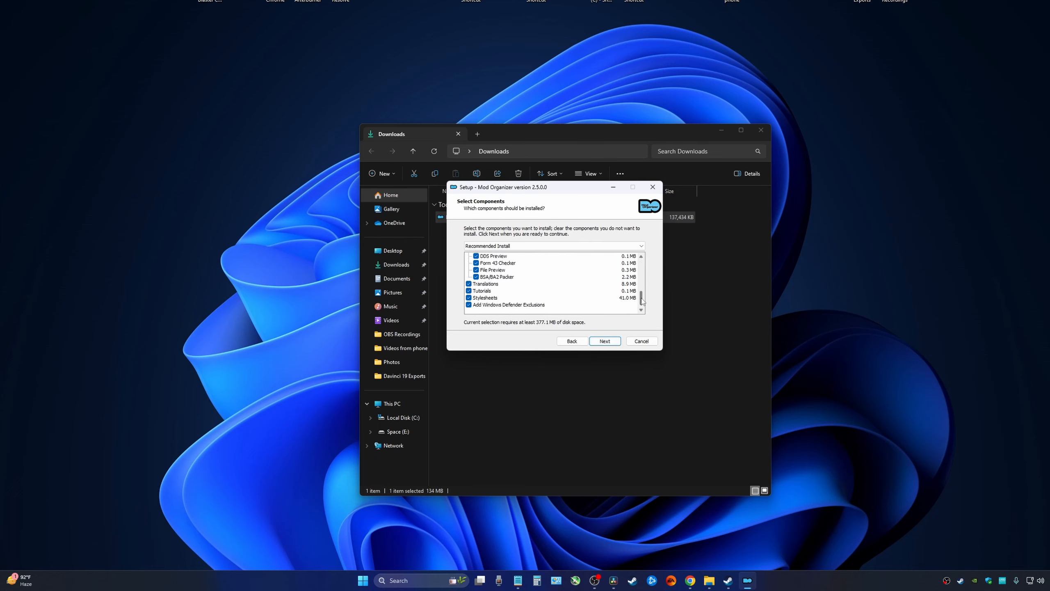
click(606, 341)
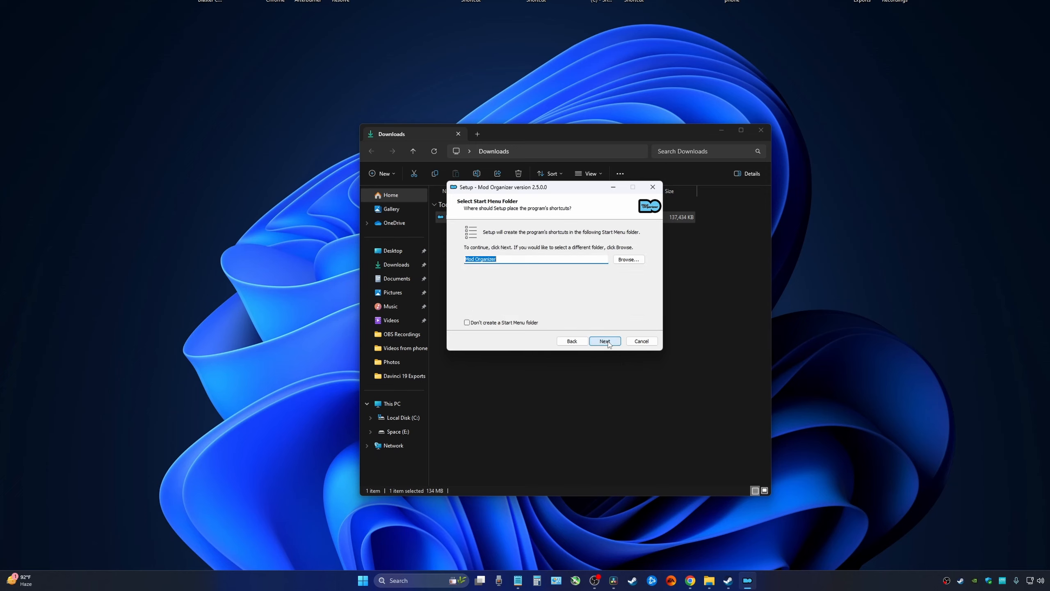
click(505, 324)
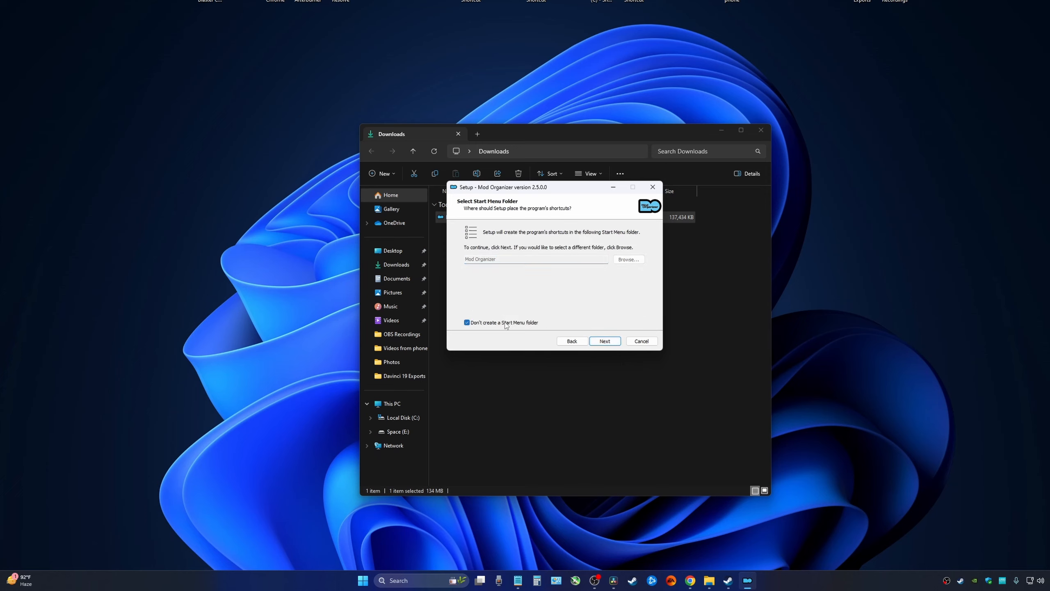
click(604, 341)
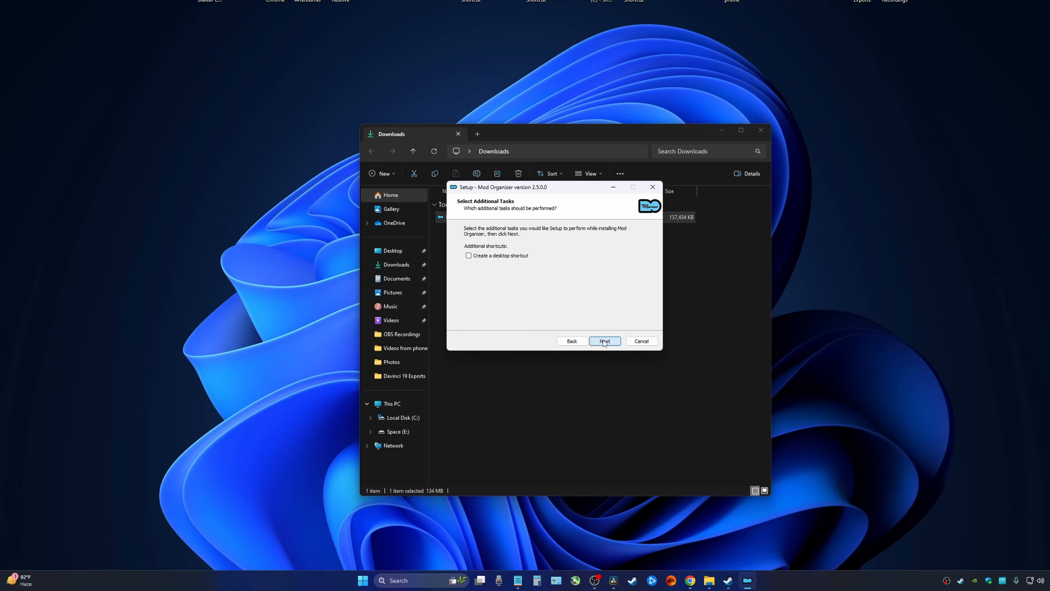
click(469, 257)
click(604, 342)
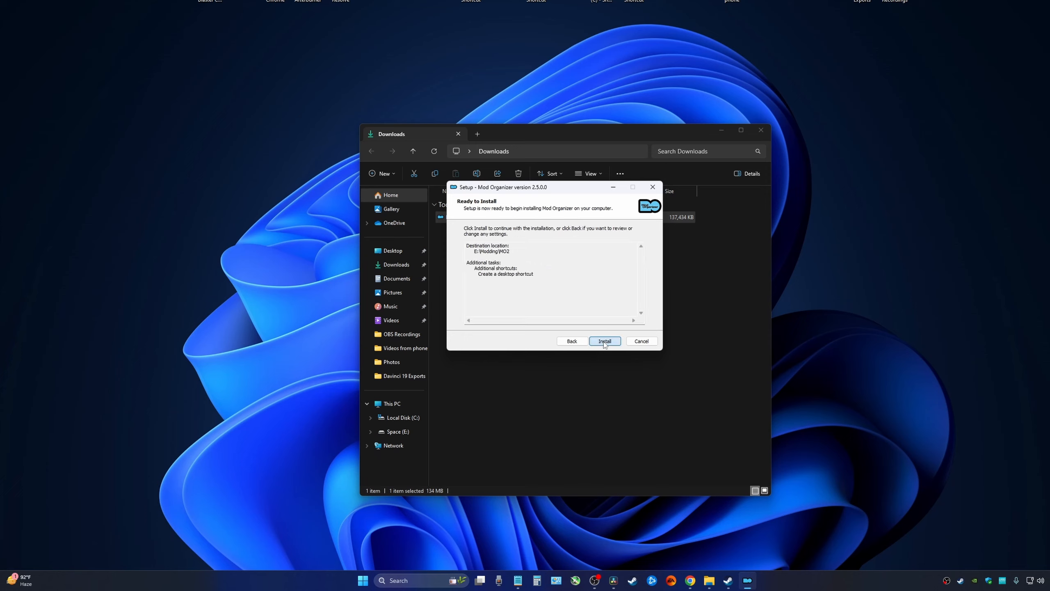
click(604, 341)
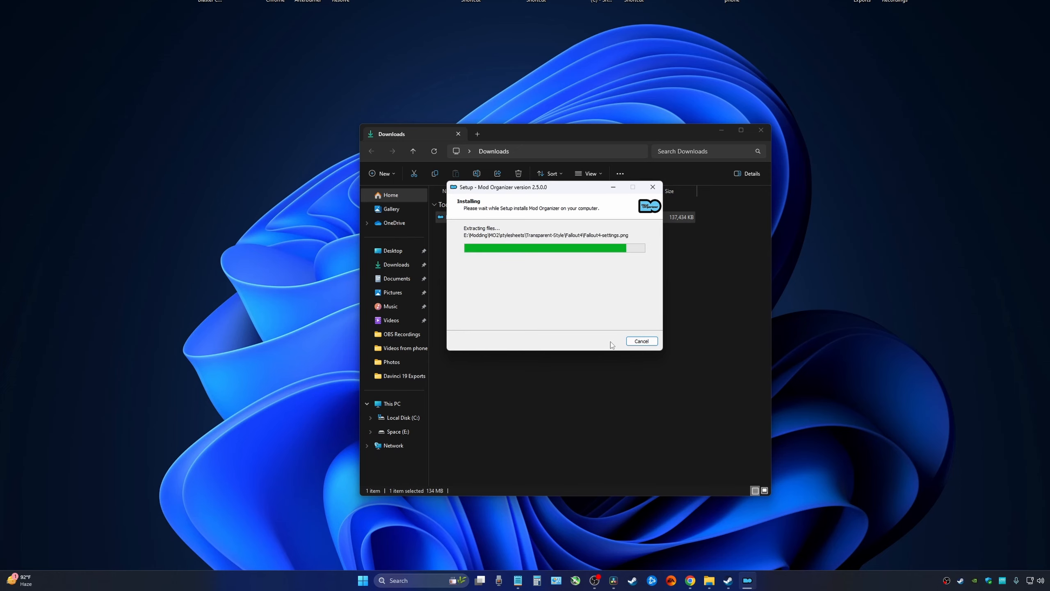
click(611, 342)
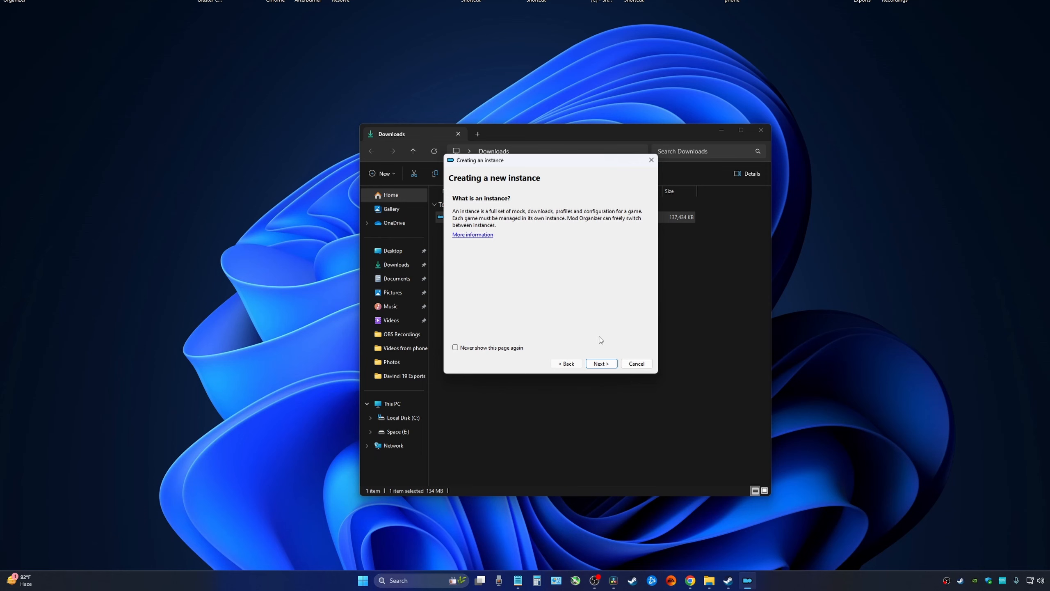
Consult the Instances wiki page and configure a portable instance for Skyrim Special Edition, Steam edition, with default profile settings, stored in E:\Modding\MO2.
click(601, 364)
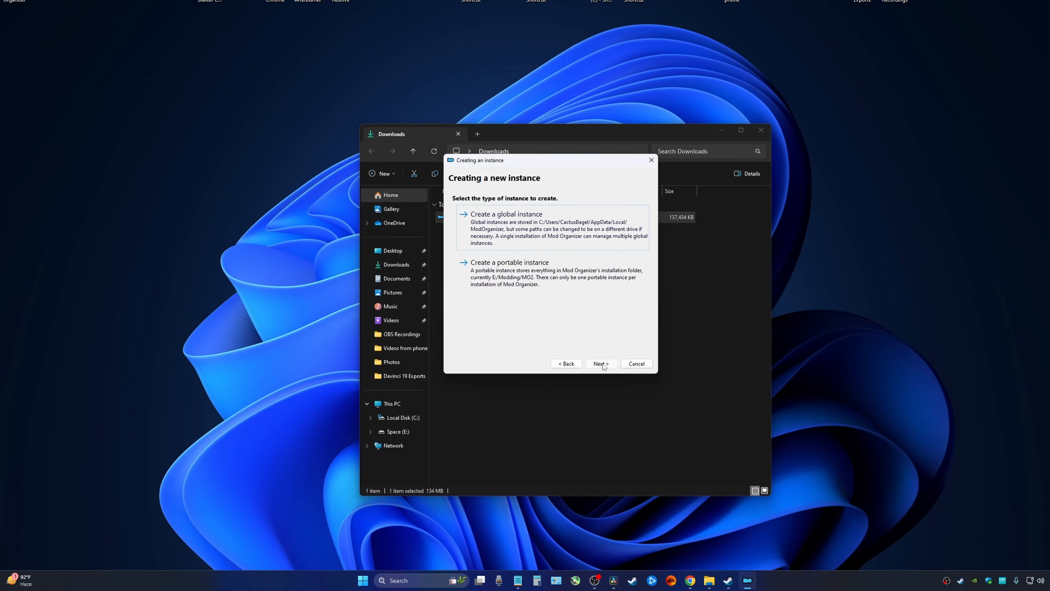
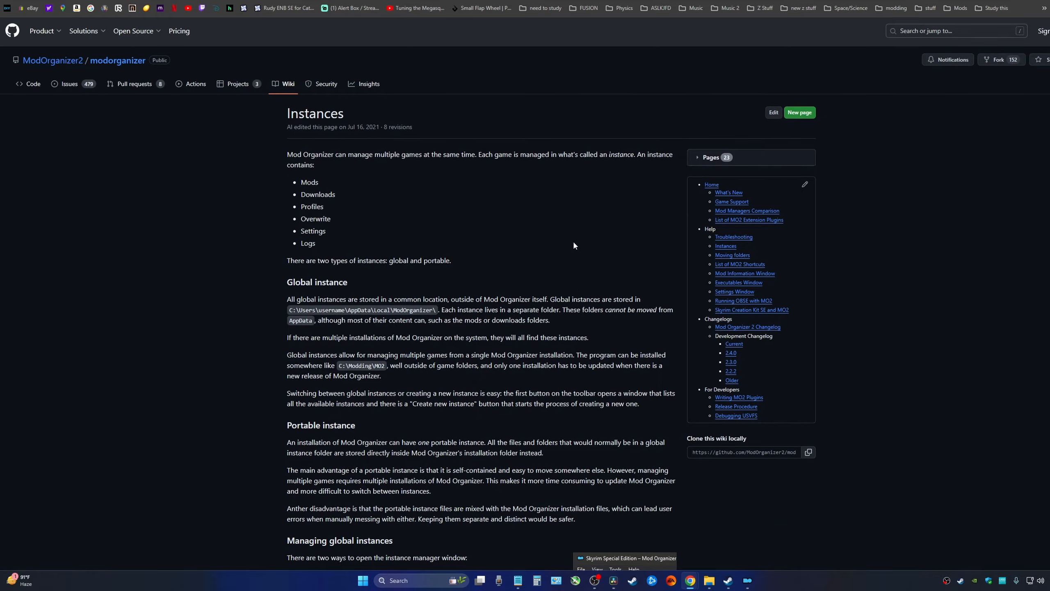
scroll(573, 245, down, 4)
scroll(575, 245, down, 7)
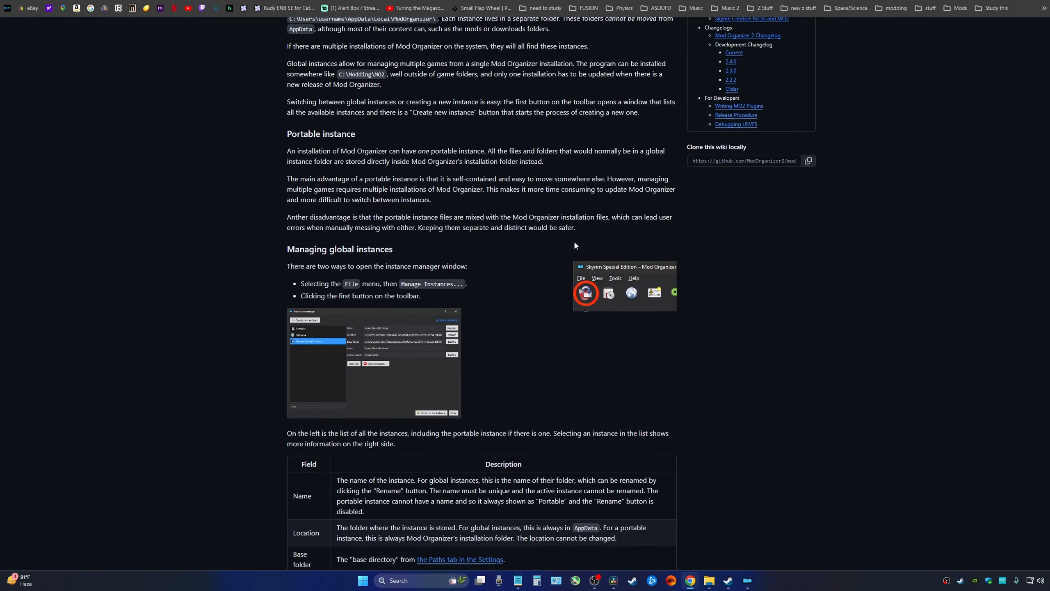
scroll(576, 244, down, 3)
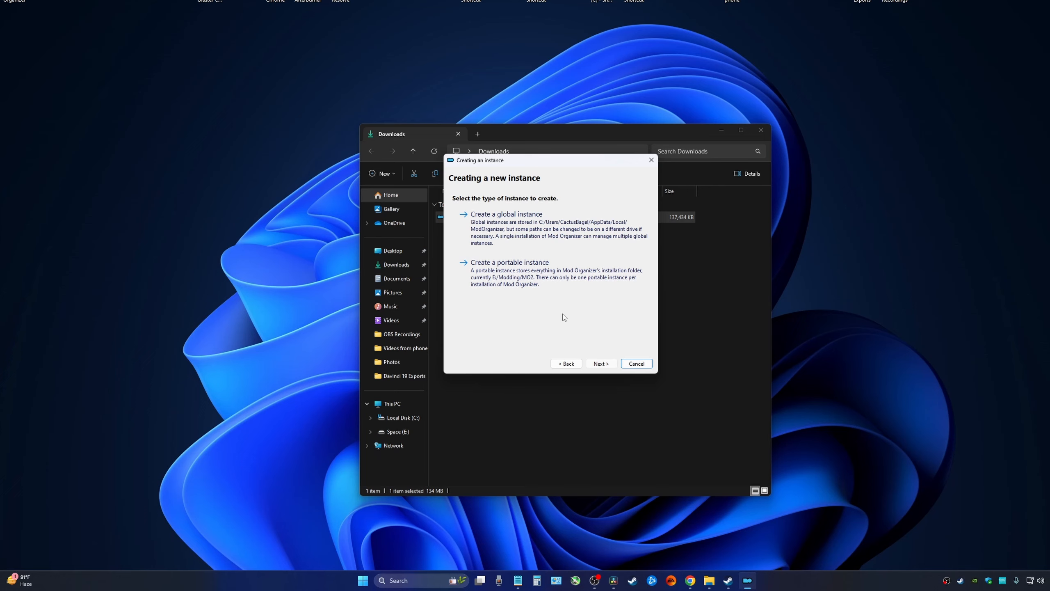
click(512, 276)
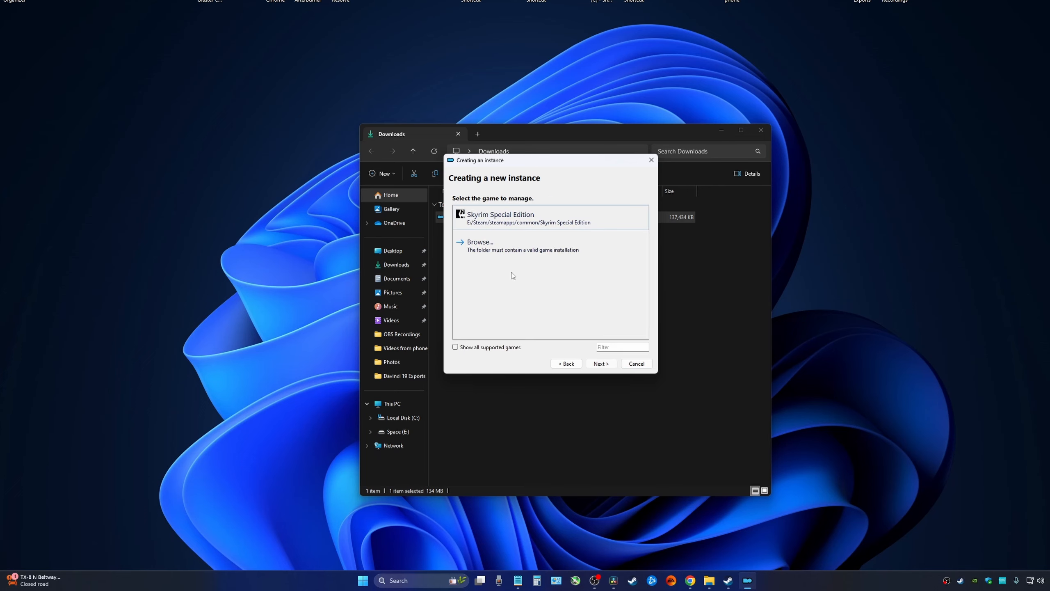
click(536, 223)
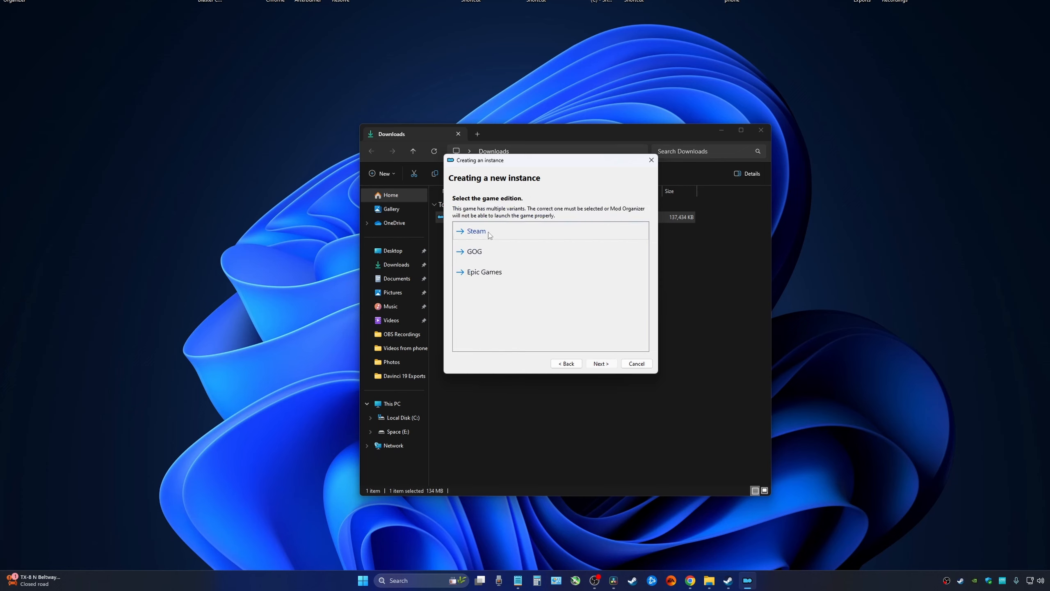
click(489, 235)
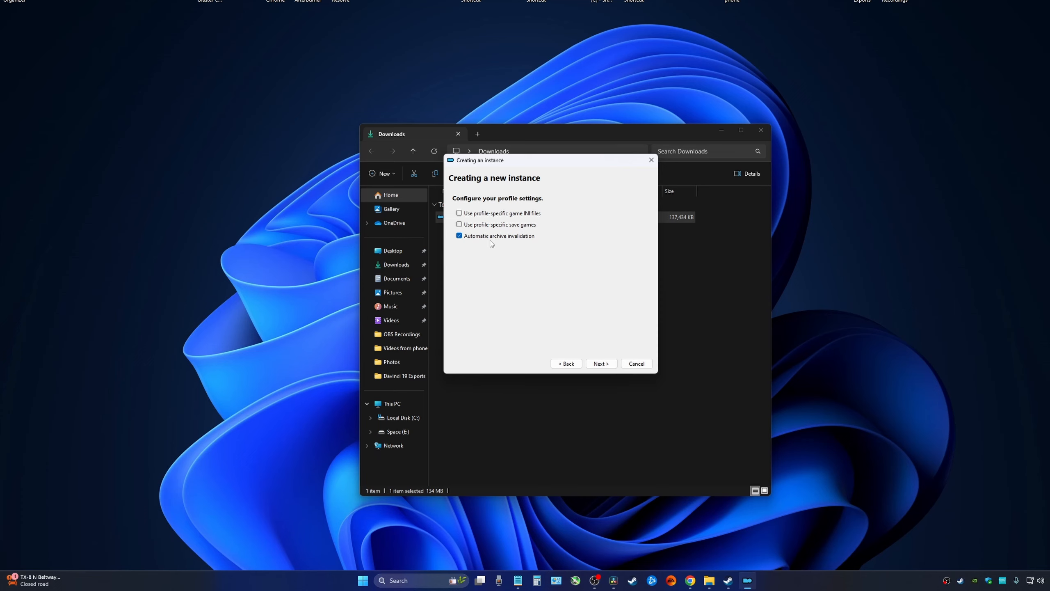
click(601, 364)
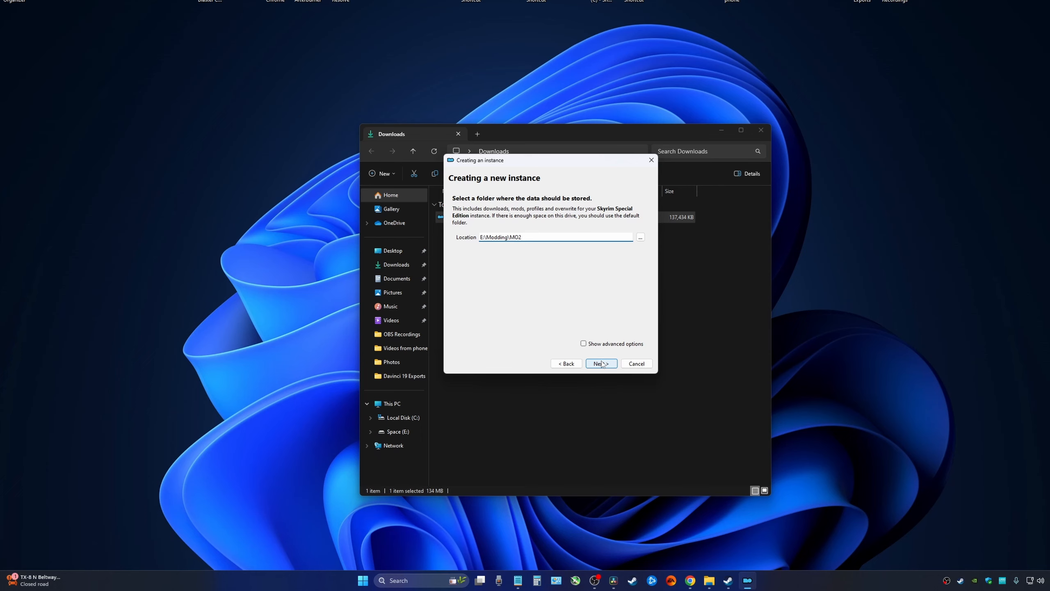
click(601, 364)
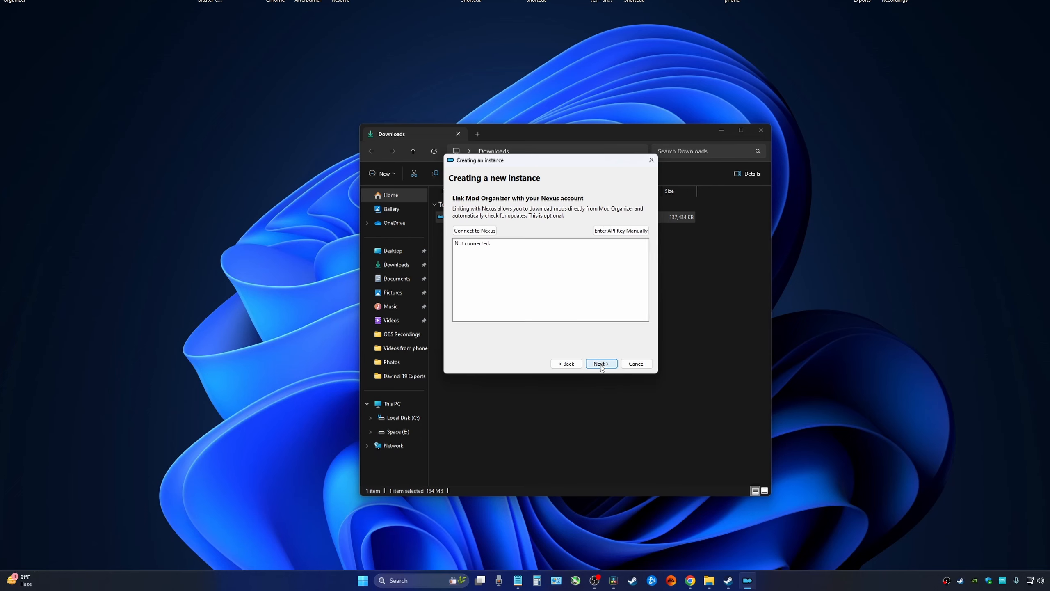
Link Mod Organizer with the Nexus account by authorising access in the browser, and finish creating the instance.
click(476, 232)
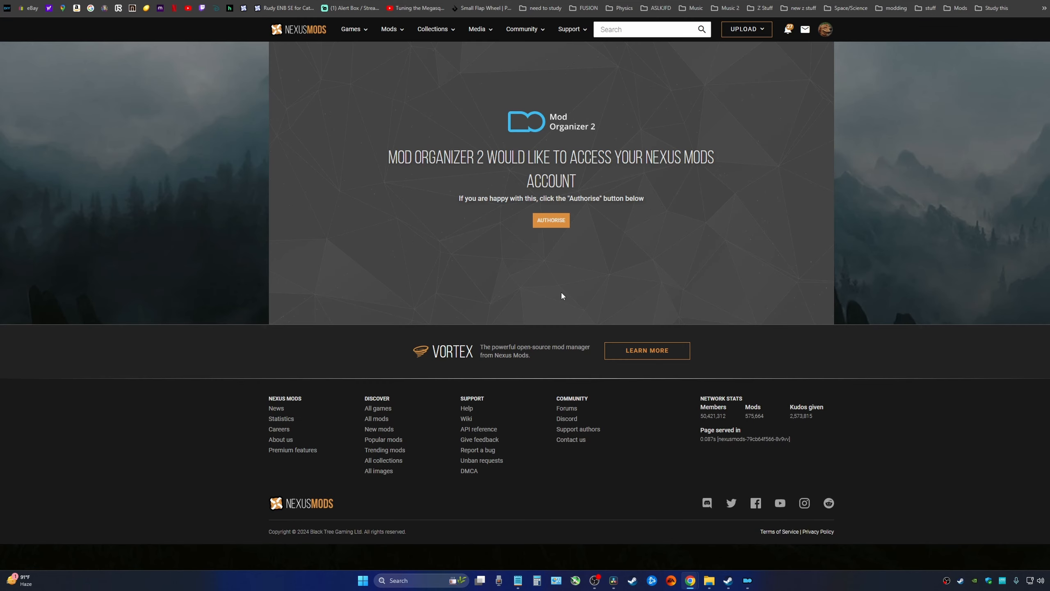
click(551, 221)
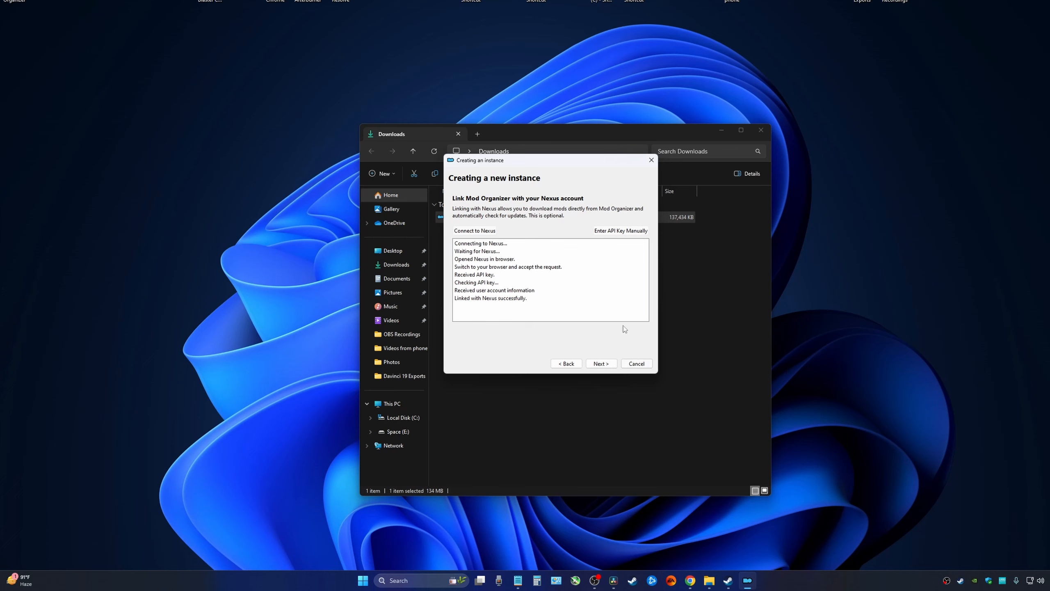
click(601, 364)
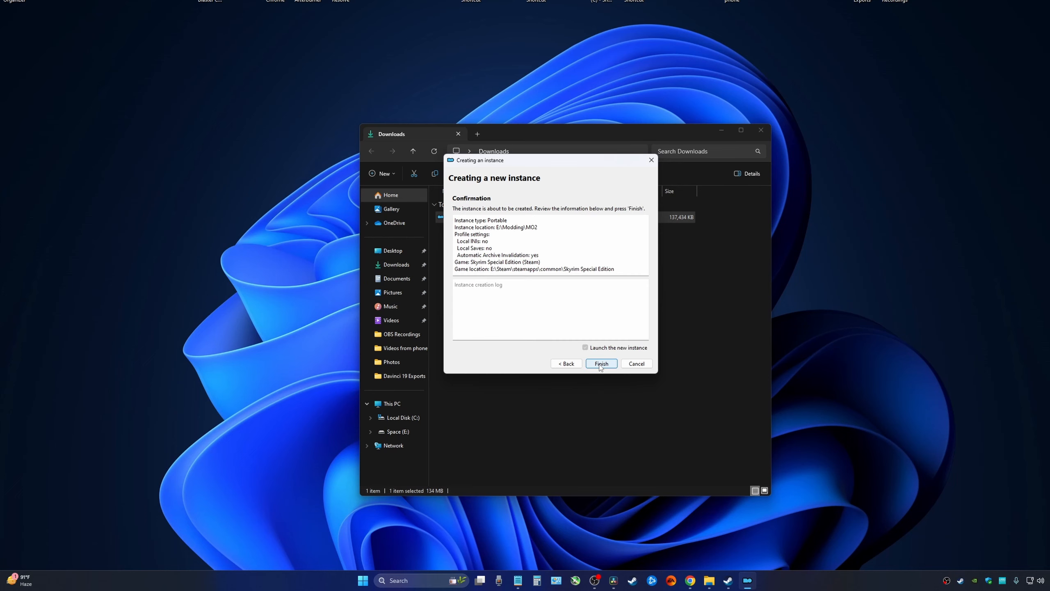
click(600, 365)
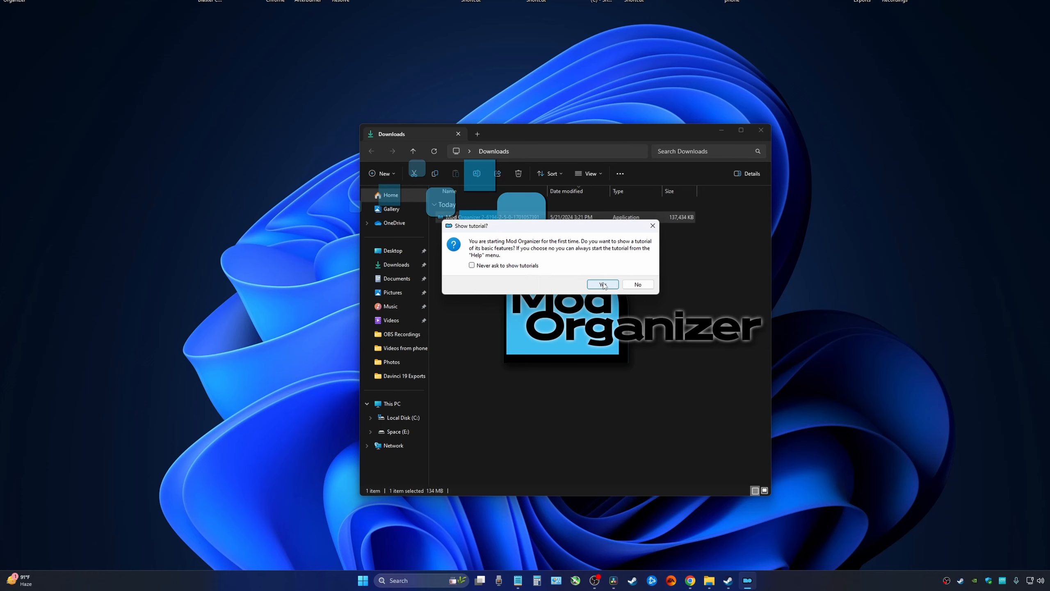
Decline the first-start tutorial, import the Nexus categories and associate Mod Organizer with nxm links.
click(637, 285)
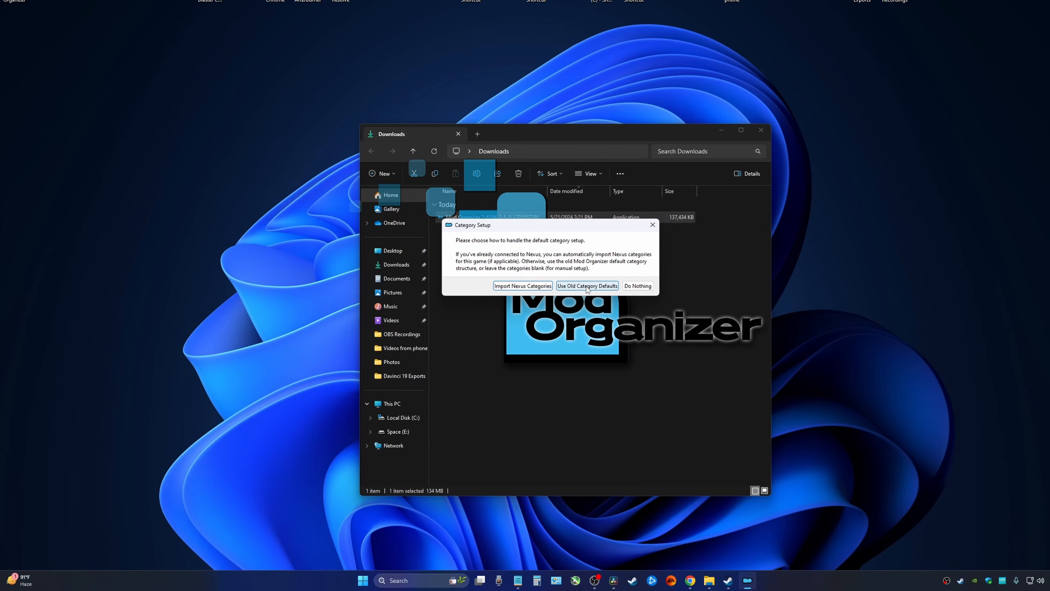
click(523, 286)
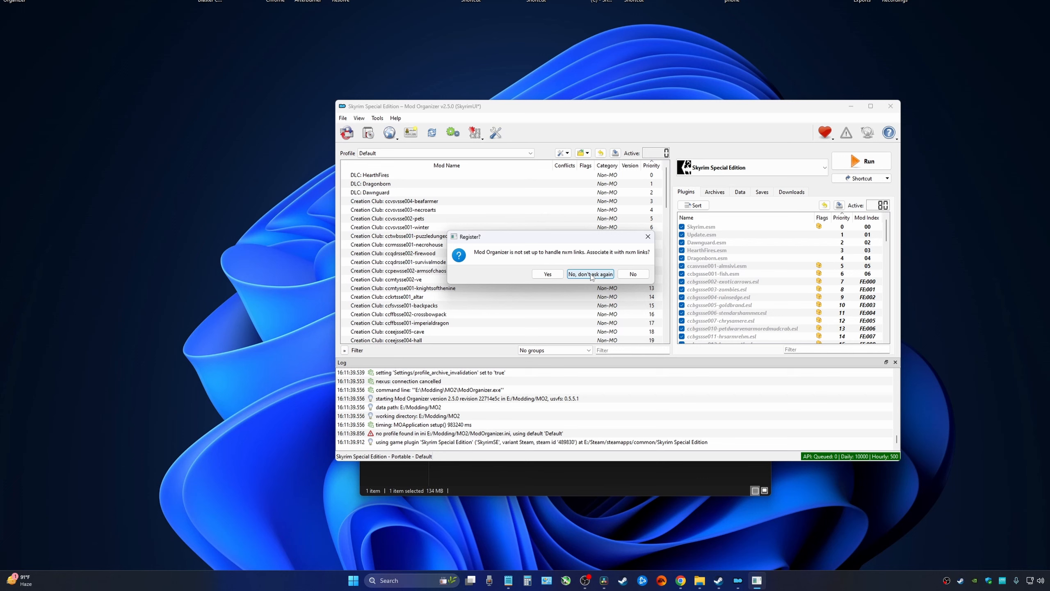
click(547, 274)
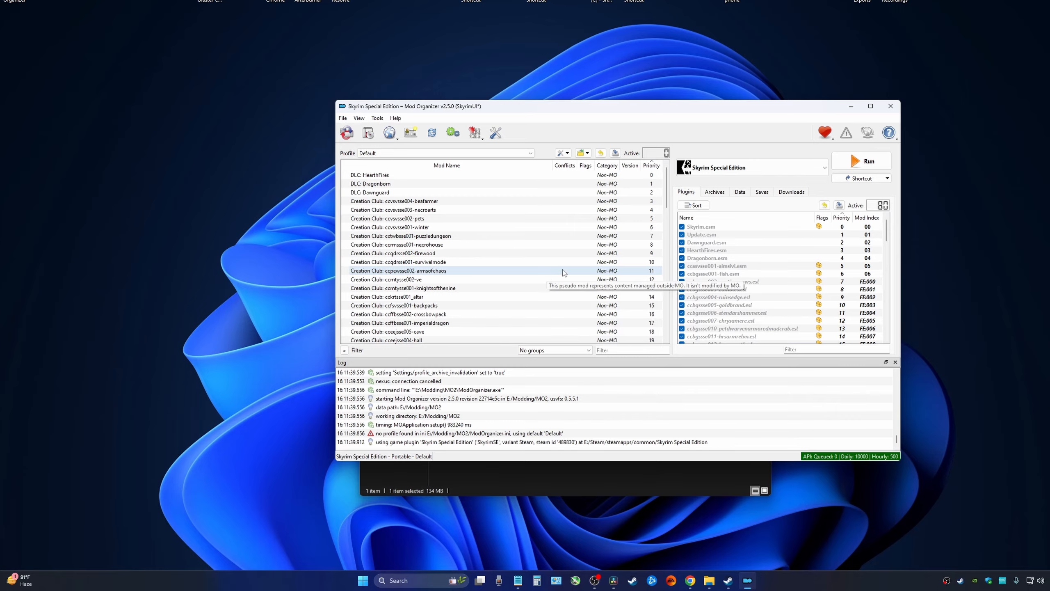
Open Mod Organizer's theme settings, view the available styles and keep the dark style.
drag(568, 107, 536, 102)
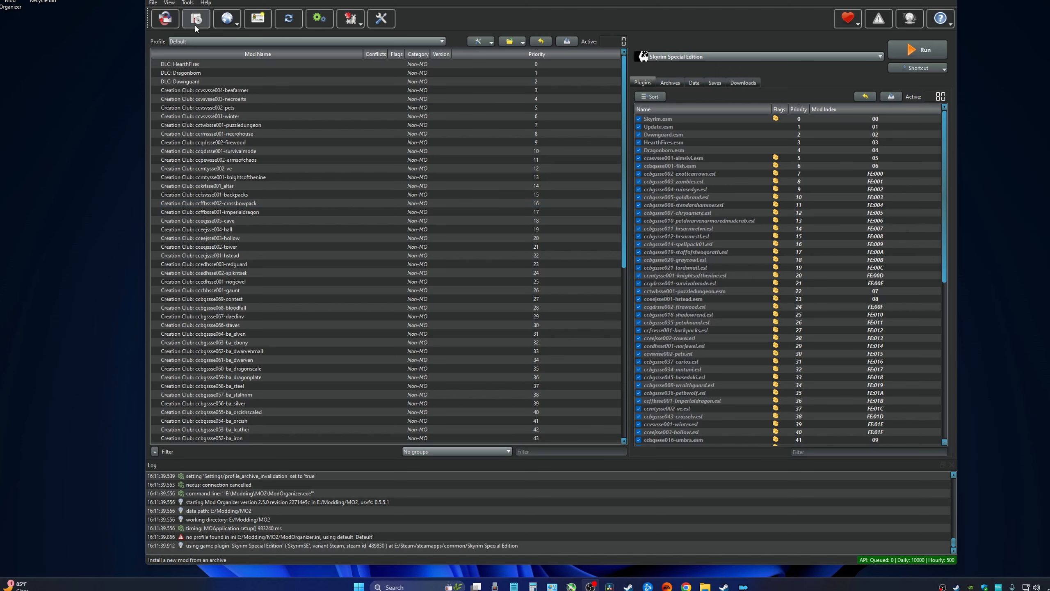
click(187, 3)
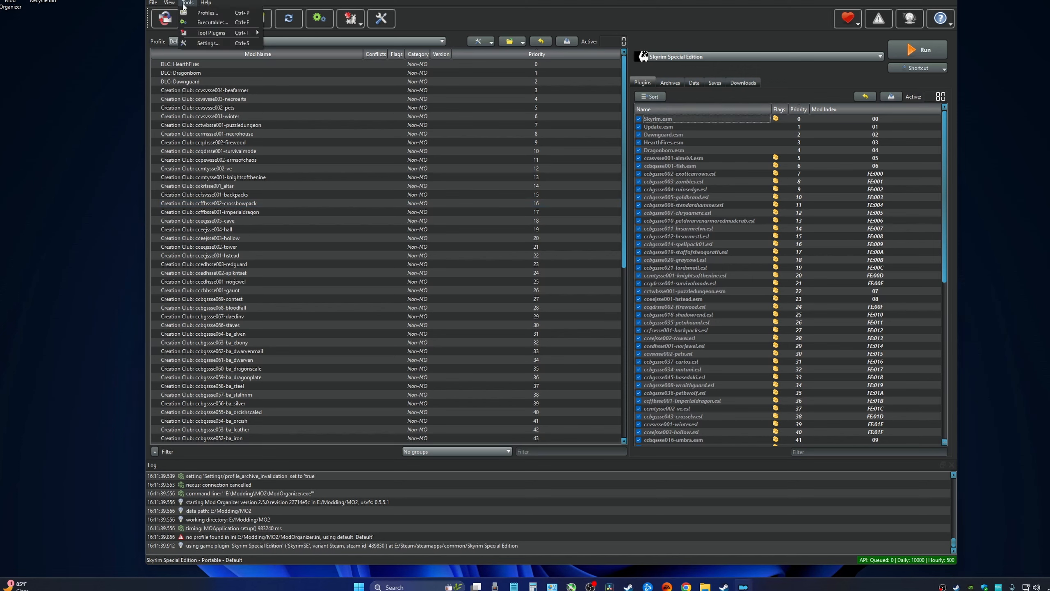
click(199, 45)
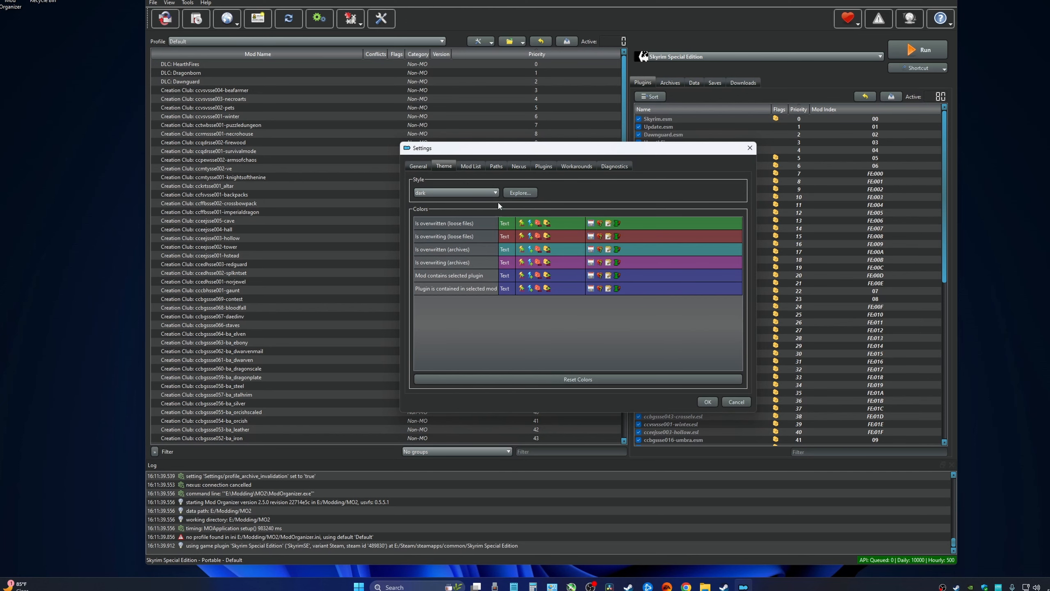
click(497, 193)
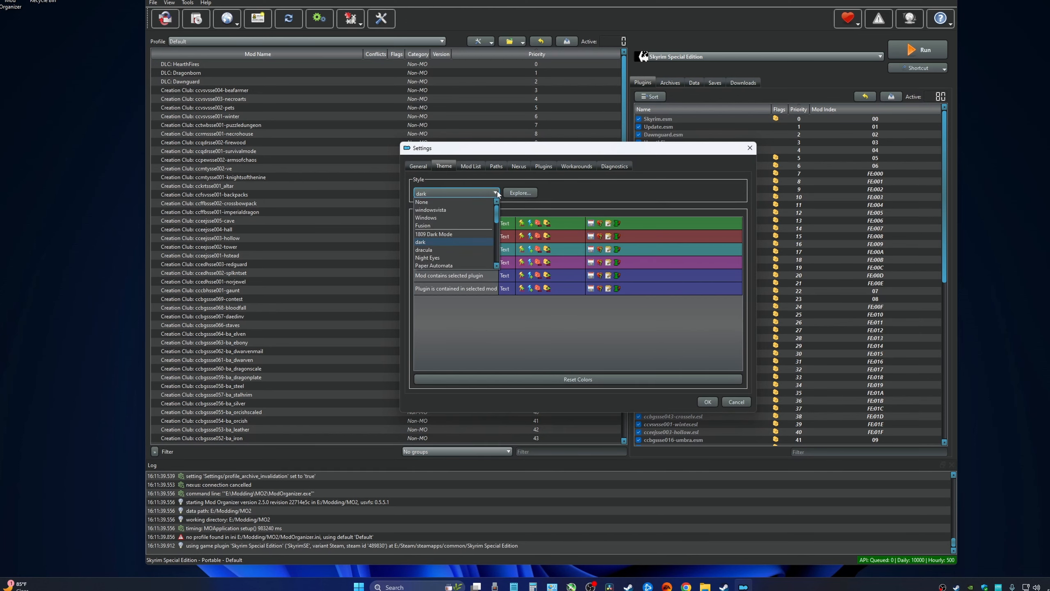
click(497, 194)
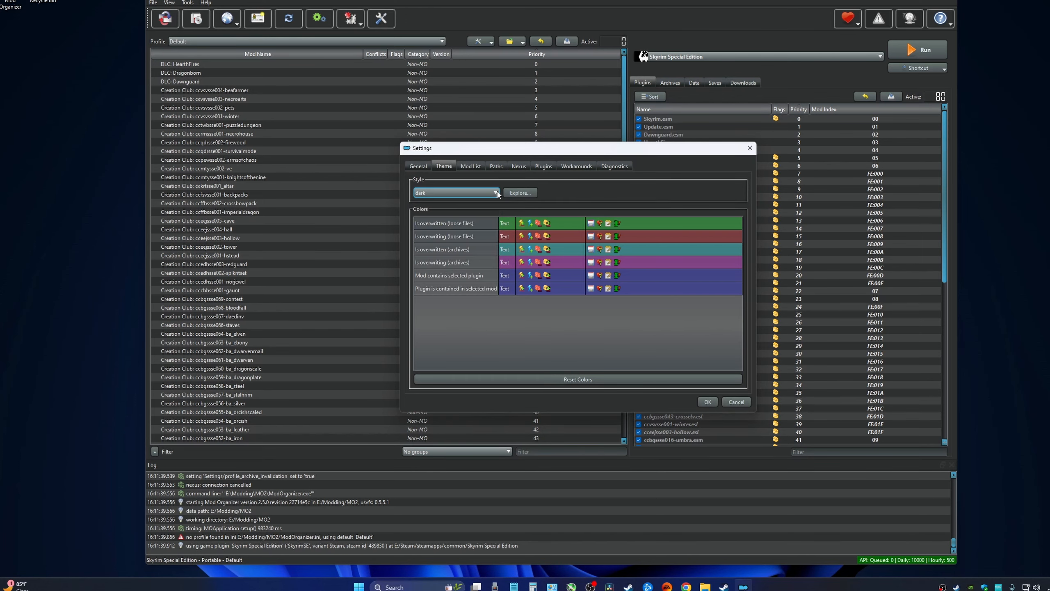
click(712, 403)
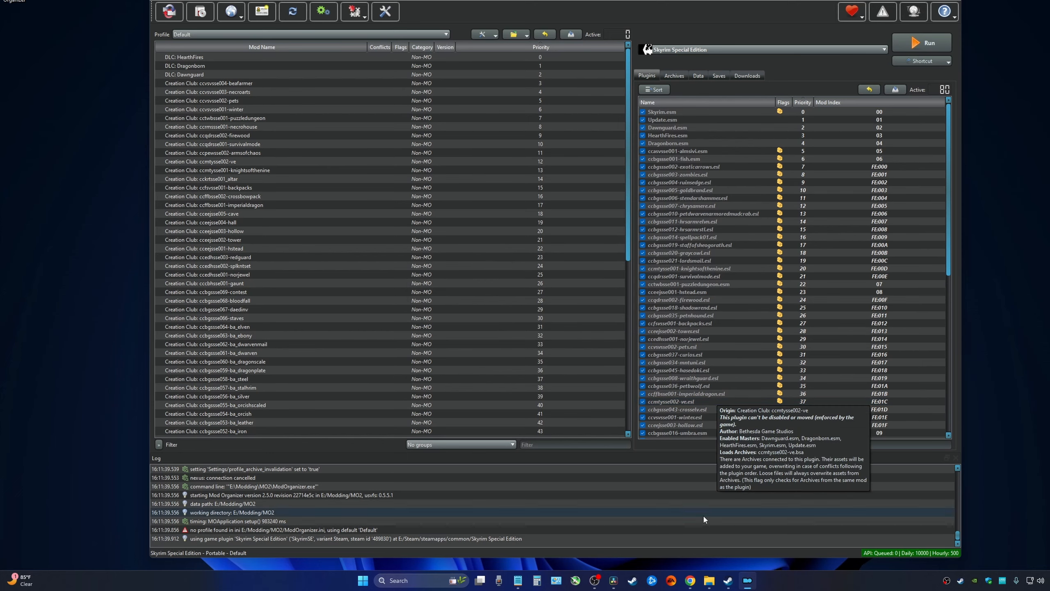
Switch to Chrome, search Google for "loot" and locate the result for LOOT: The Load Order Optimisation Tool.
click(690, 580)
click(445, 144)
text(loot)
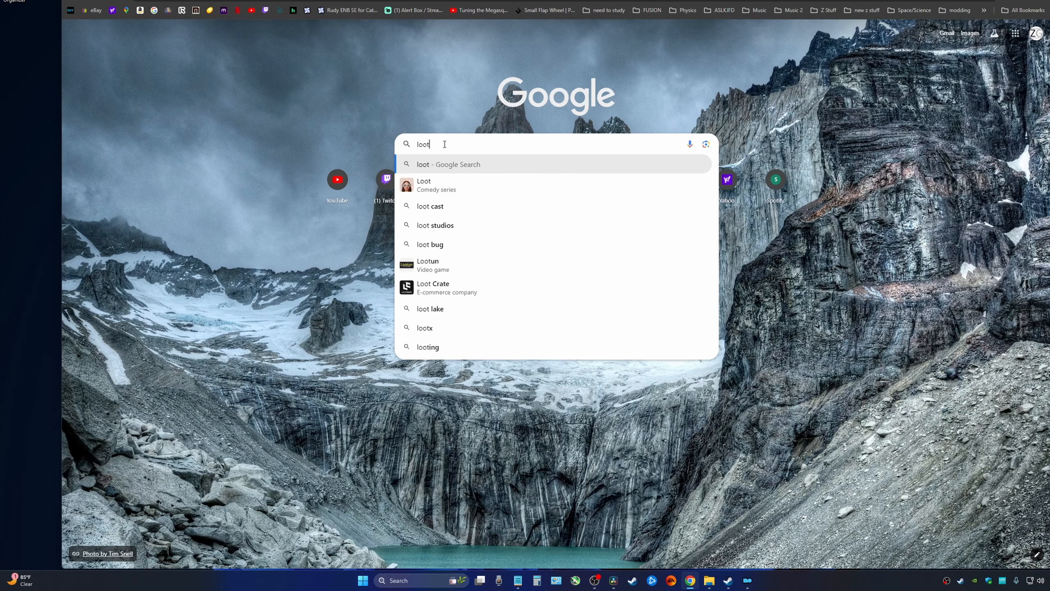
key(Return)
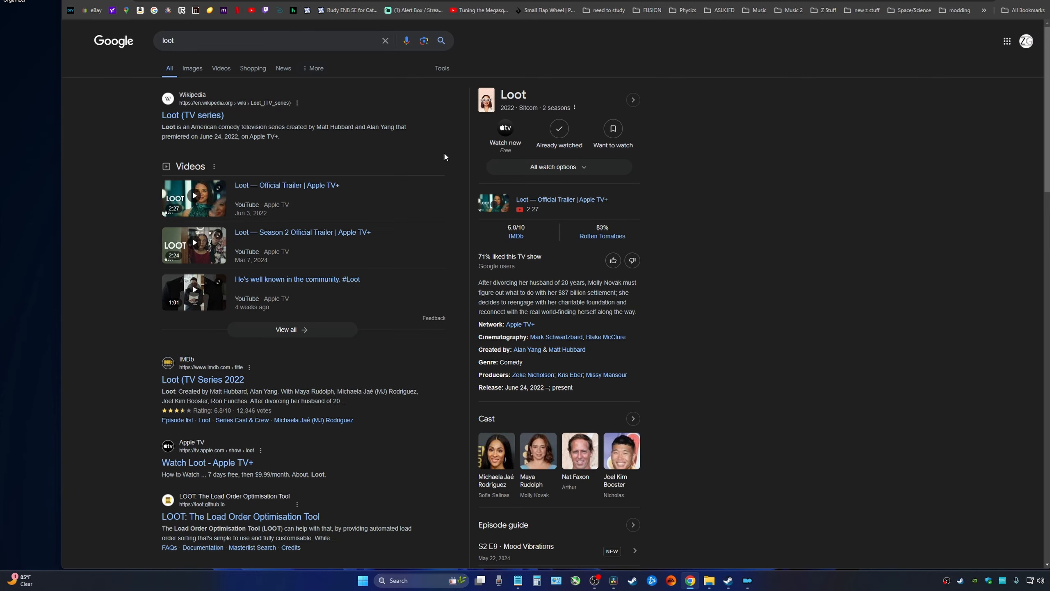
scroll(403, 225, down, 5)
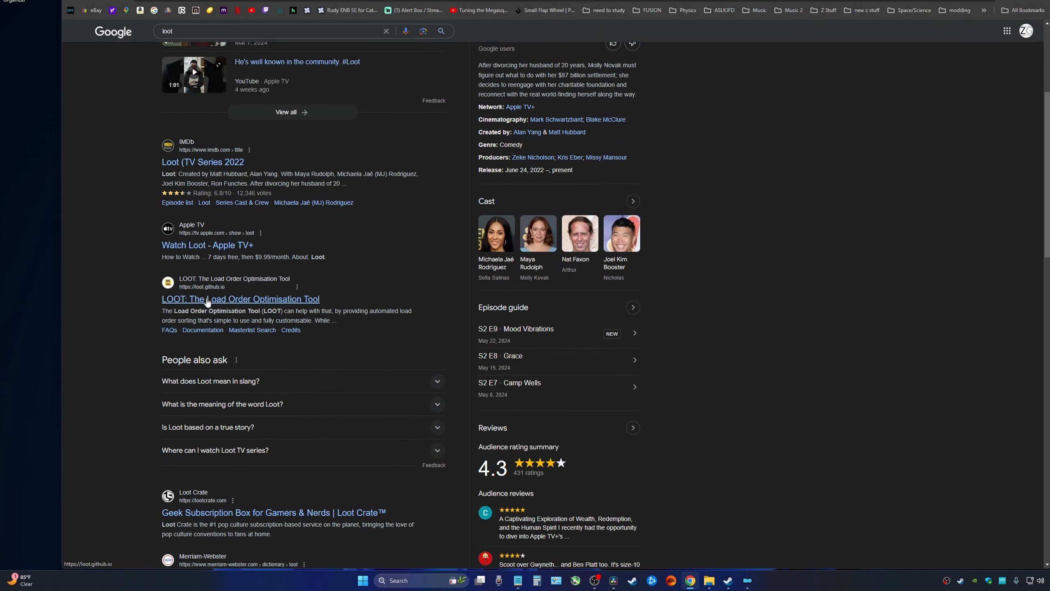
Open the LOOT website, download loot_0.22.4-win64.exe from the GitHub release page and minimise the browser.
click(207, 280)
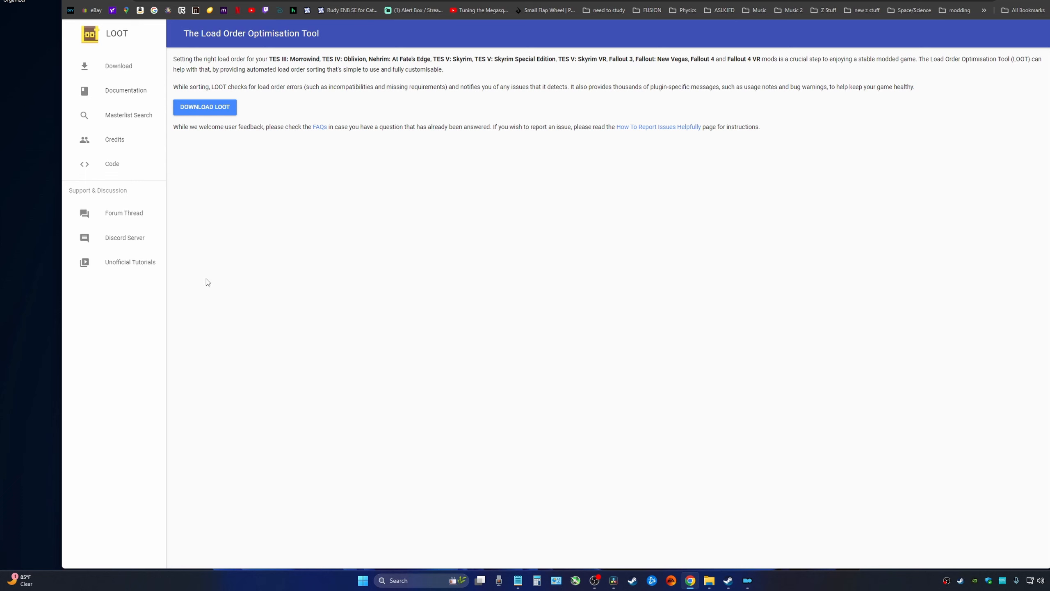
click(202, 111)
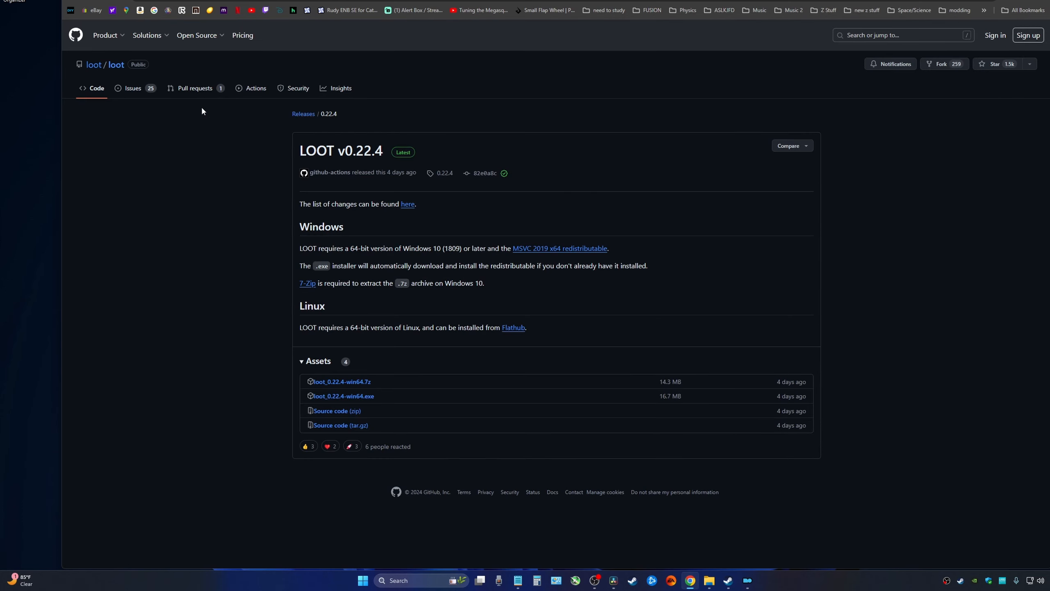
click(333, 400)
click(1042, 1)
Run the loot_0.22.4-win64 installer from the Downloads folder, allow it through SmartScreen and accept English as setup language.
right_click(710, 580)
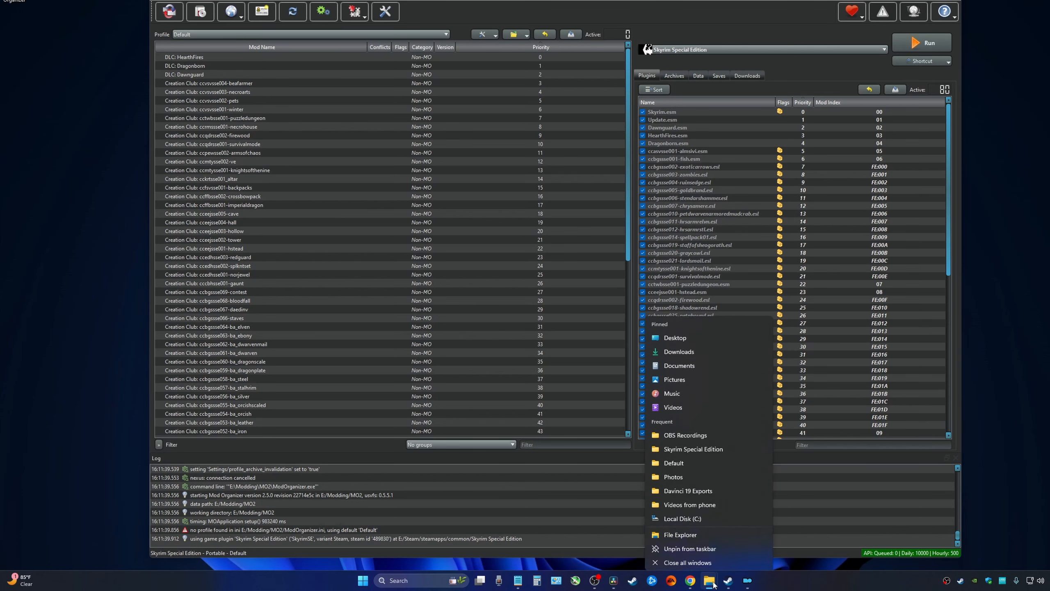
click(680, 345)
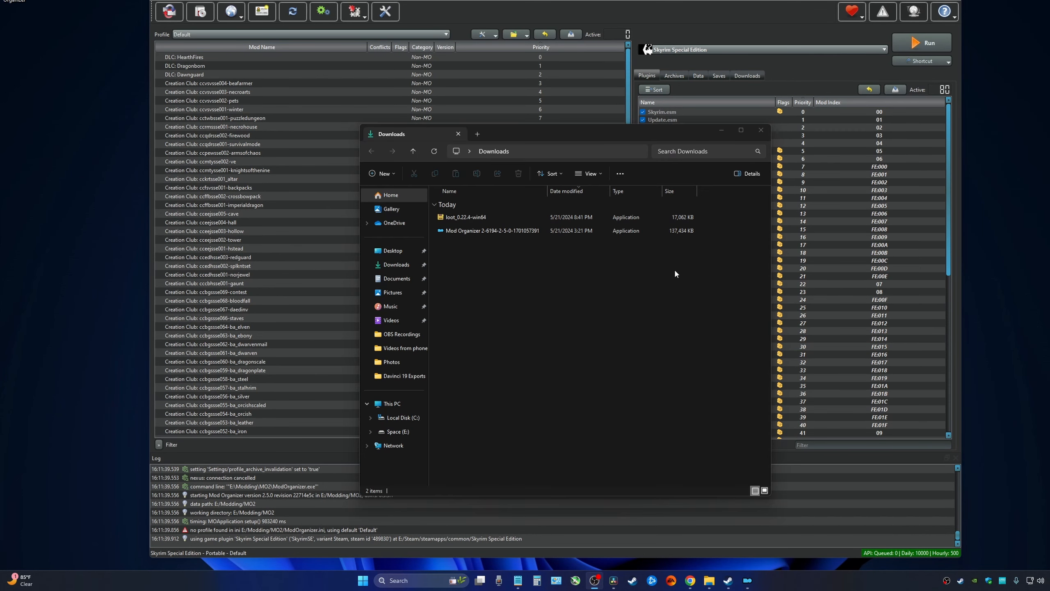
double_click(480, 217)
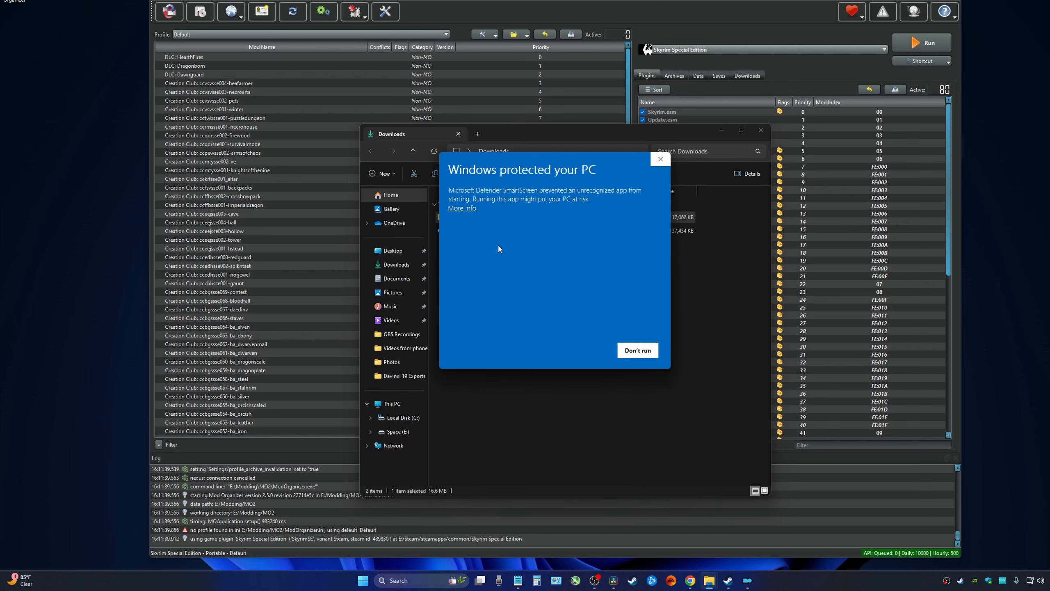
click(462, 208)
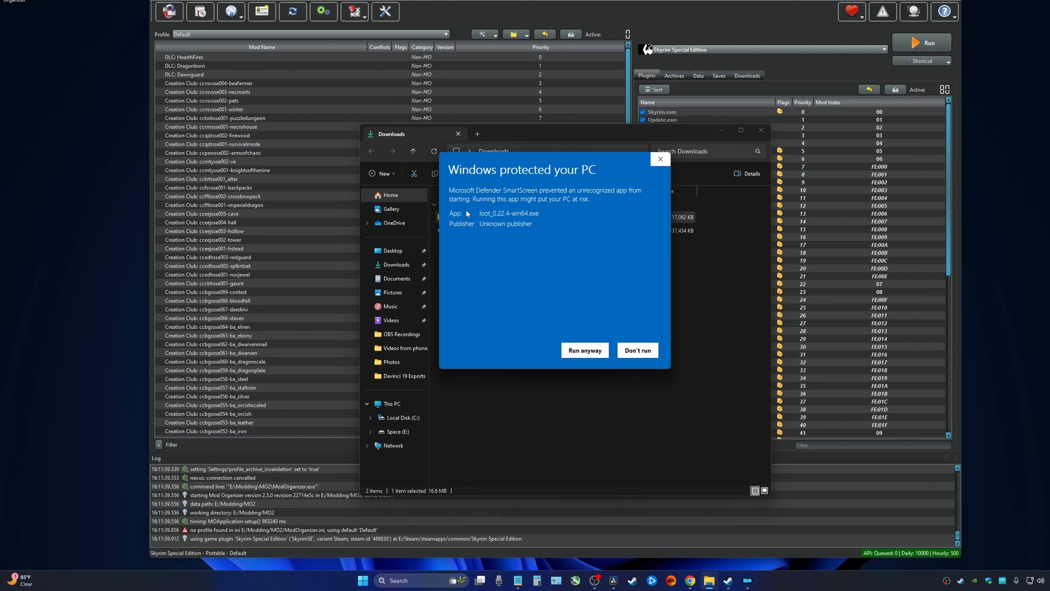
click(589, 351)
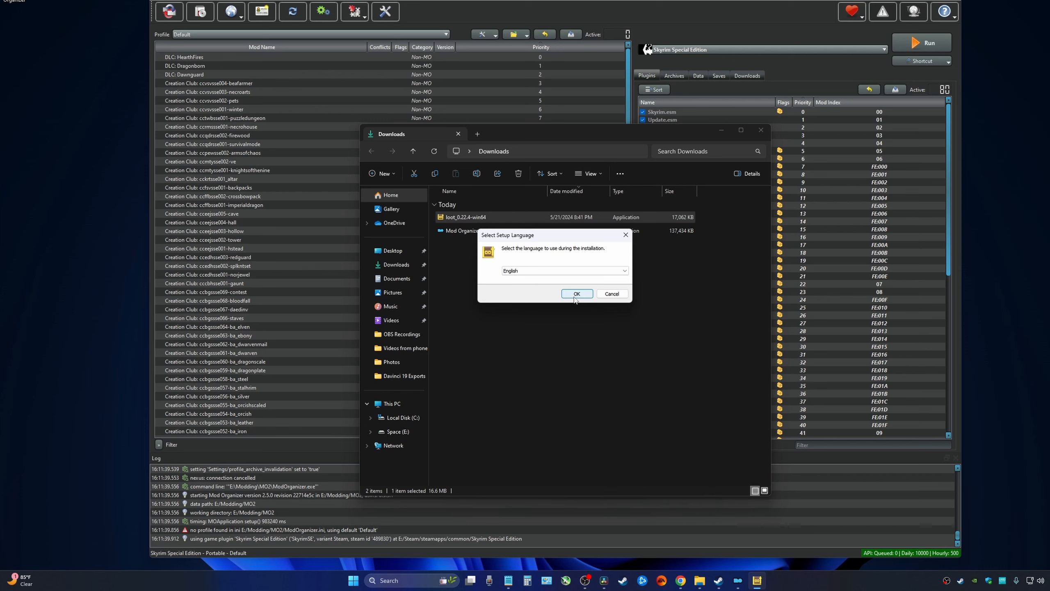
click(577, 294)
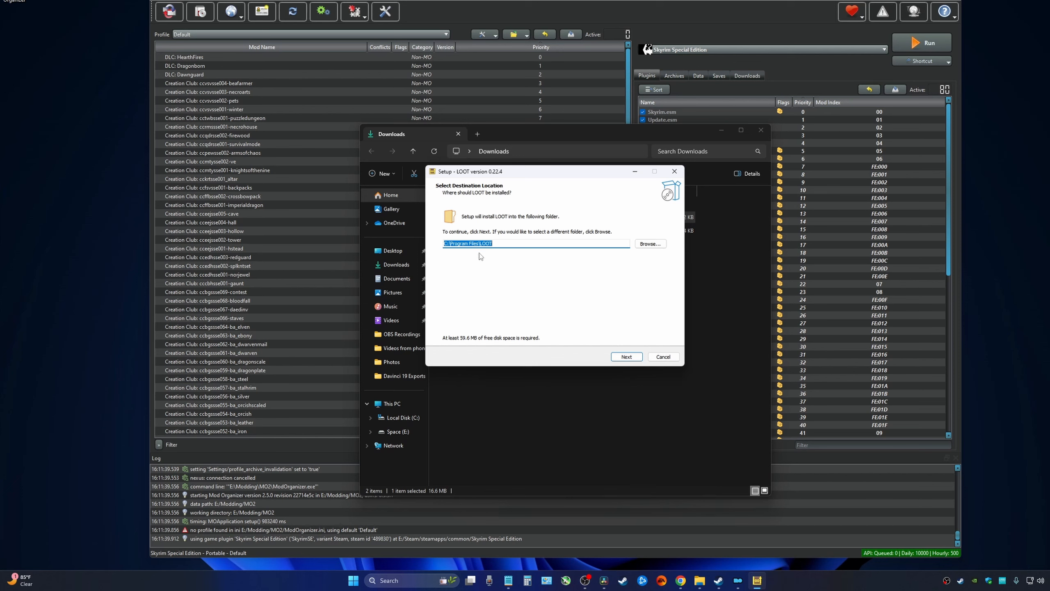
Install LOOT to E:\LOOT with the latest masterlists and no desktop shortcut, and finish setup with LOOT launching.
click(651, 244)
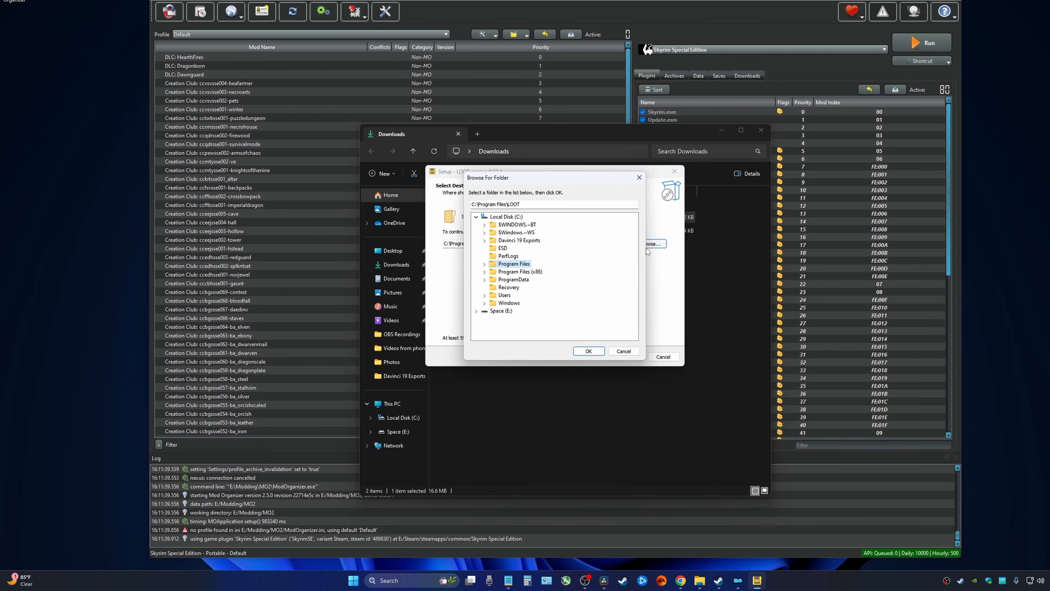
click(502, 311)
click(588, 351)
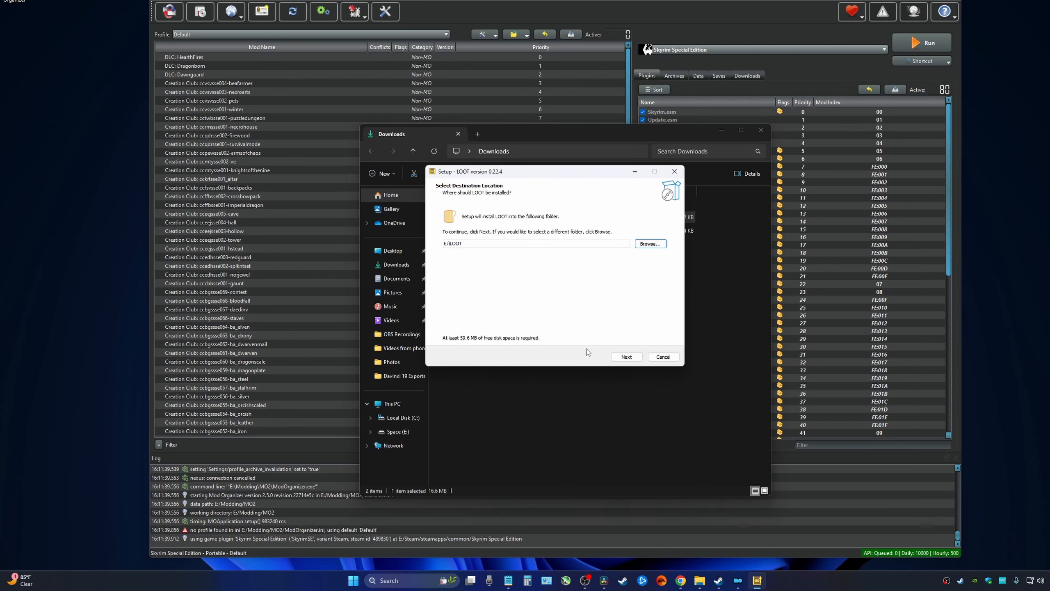
click(627, 357)
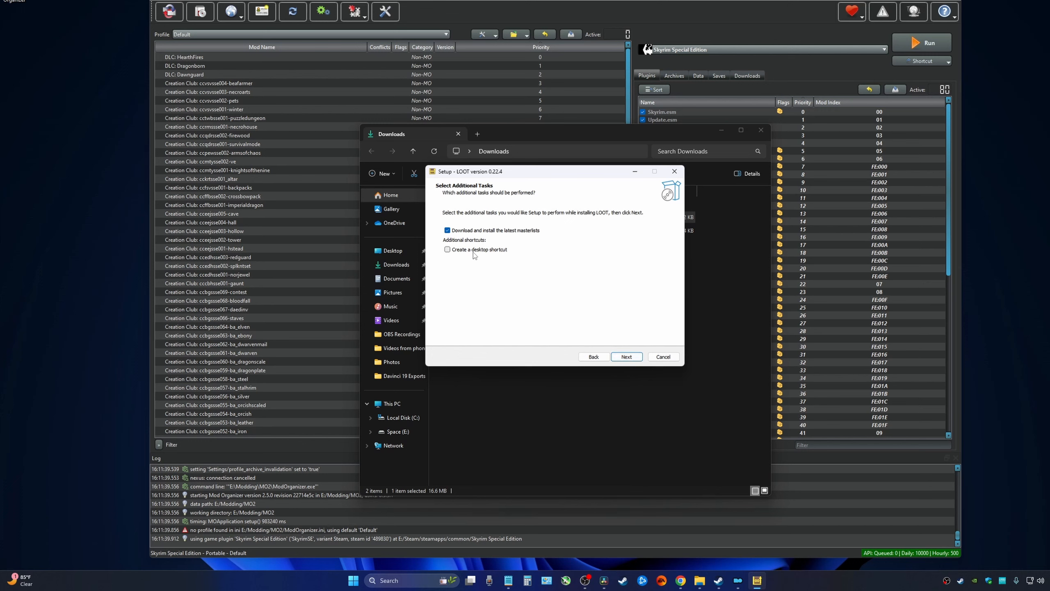
click(623, 358)
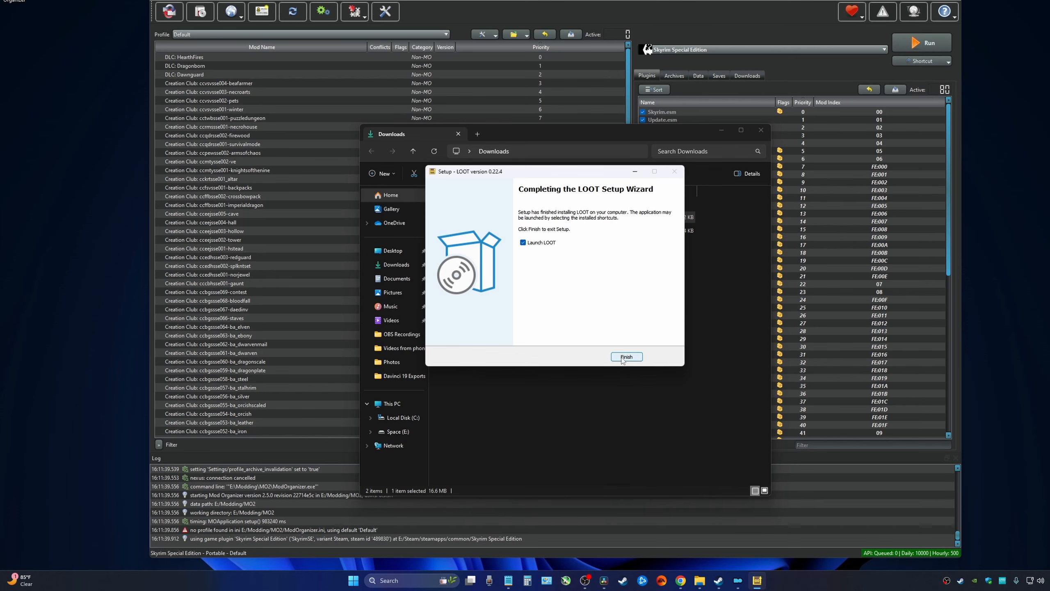
click(623, 358)
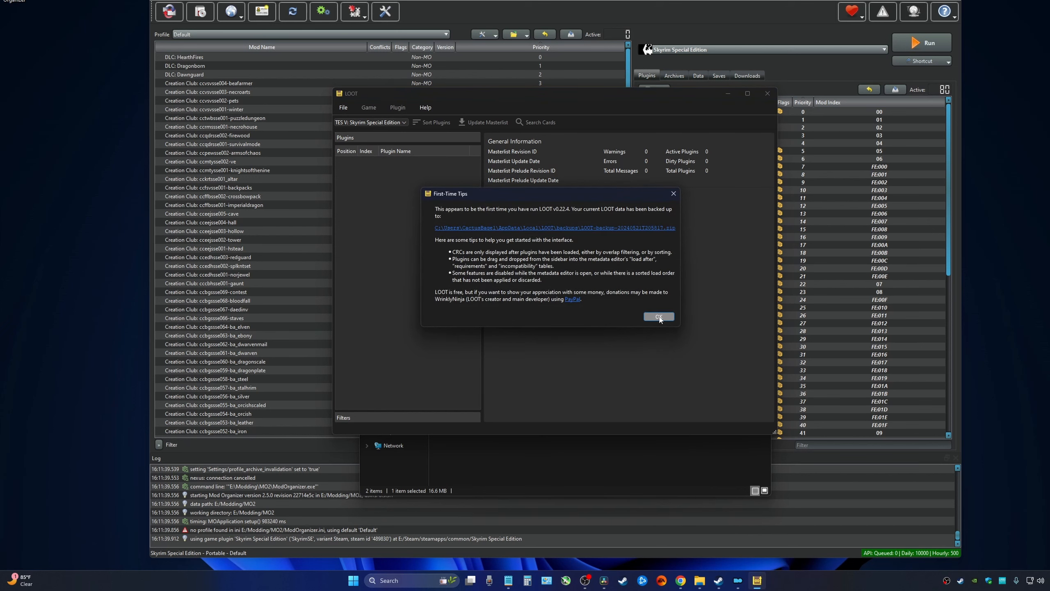
Dismiss LOOT's first-time tips, then close LOOT and the Downloads window.
click(659, 317)
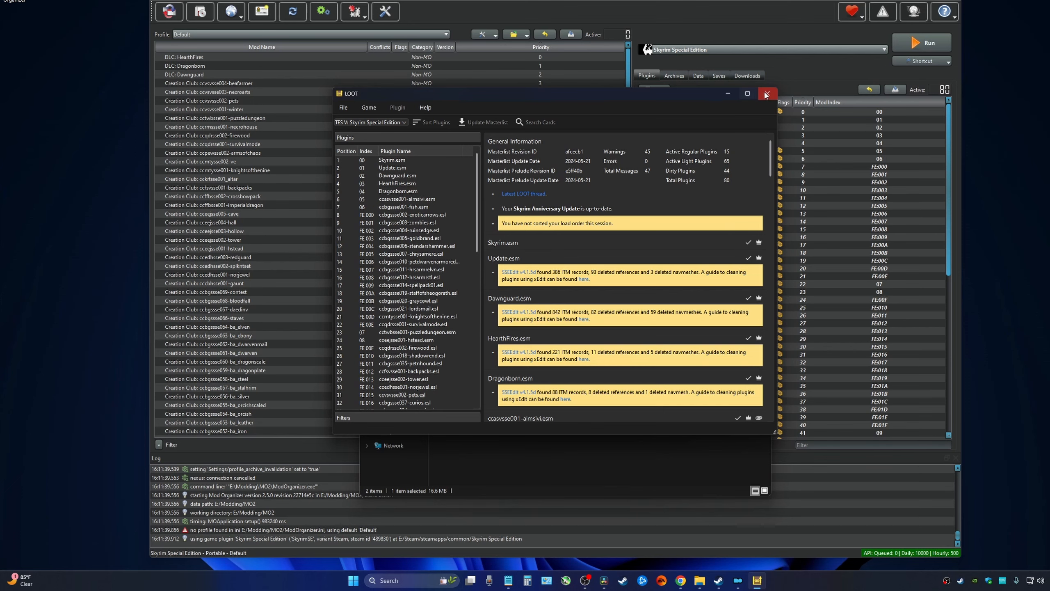
click(768, 95)
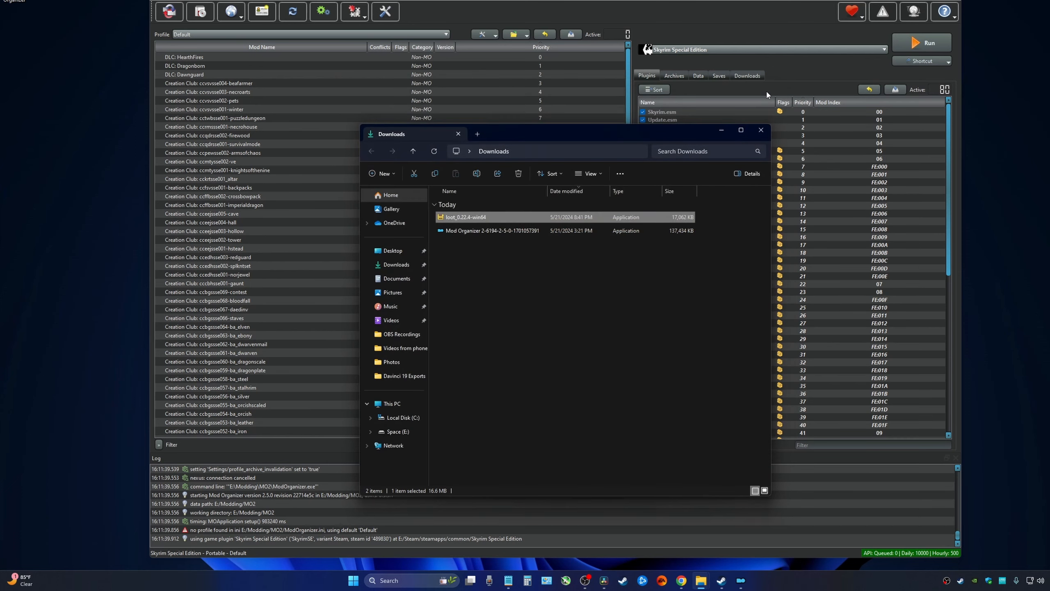
click(768, 95)
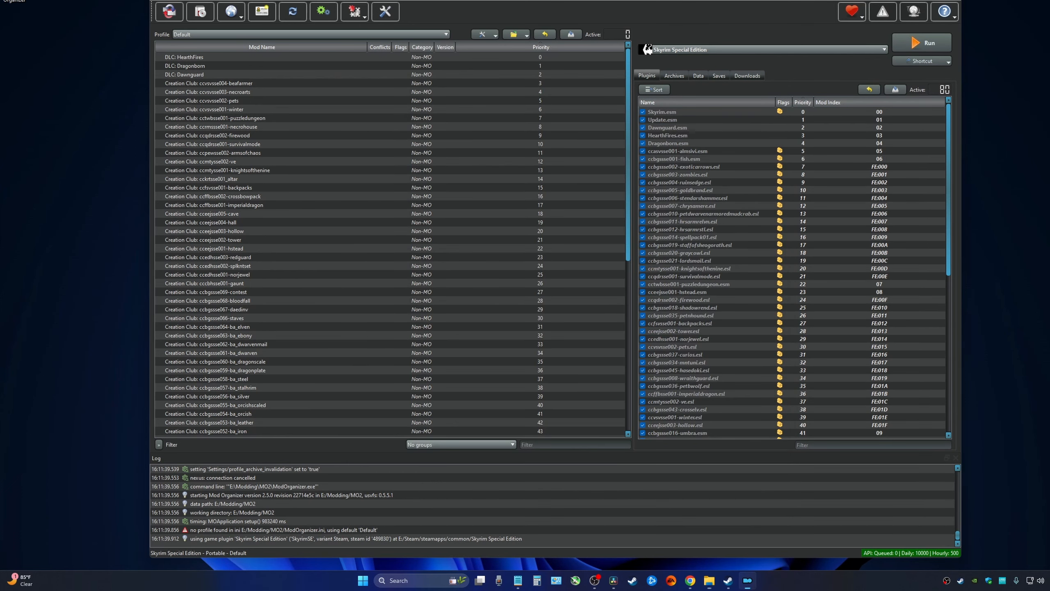
Add E:\LOOT\LOOT.exe from file to Mod Organizer's executables and apply the change.
click(884, 50)
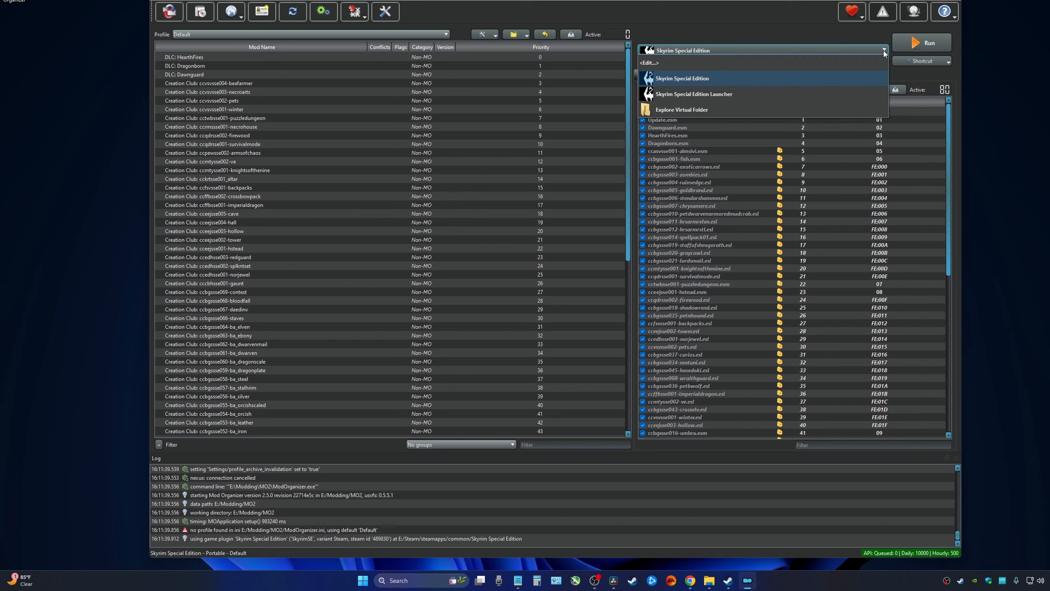
click(657, 63)
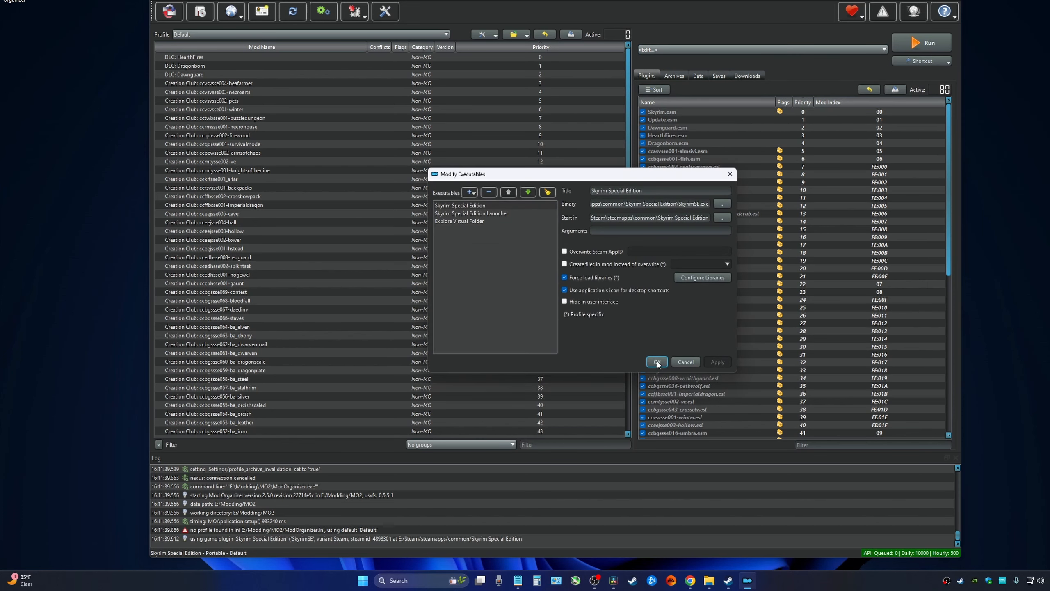
click(469, 193)
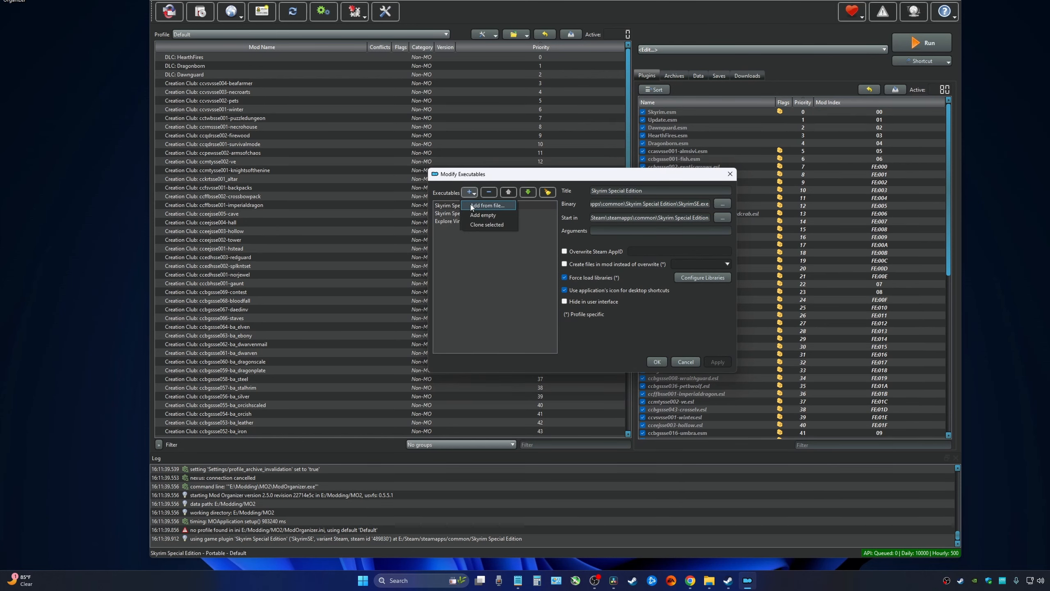
click(472, 206)
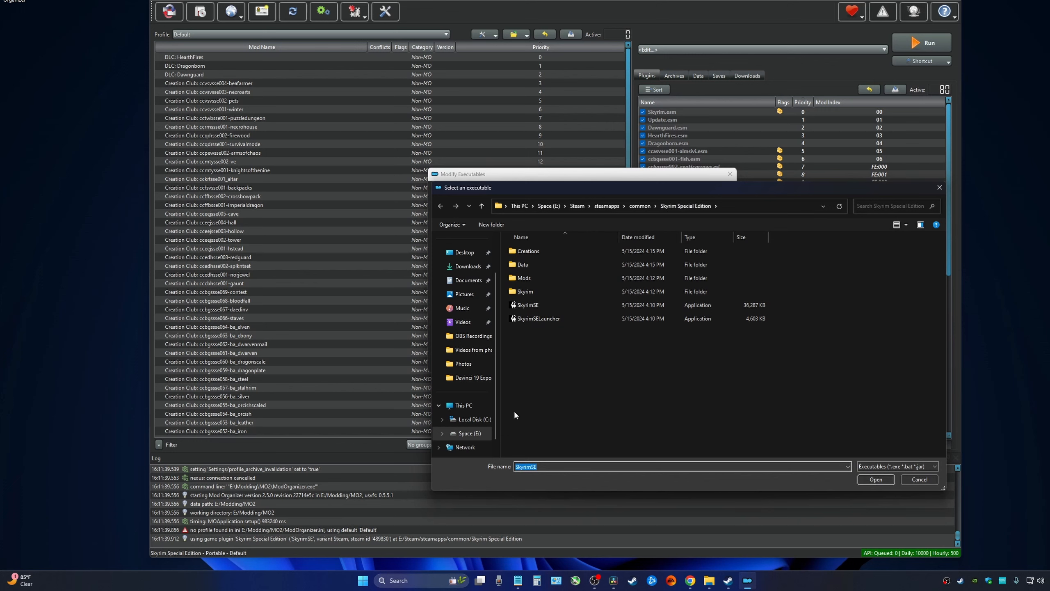
click(476, 435)
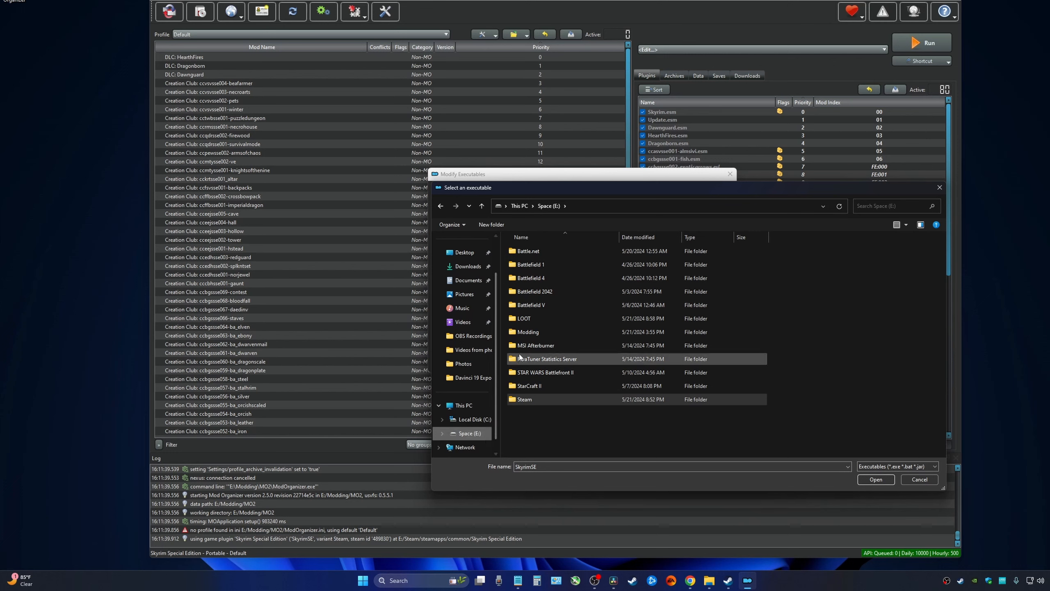
double_click(523, 320)
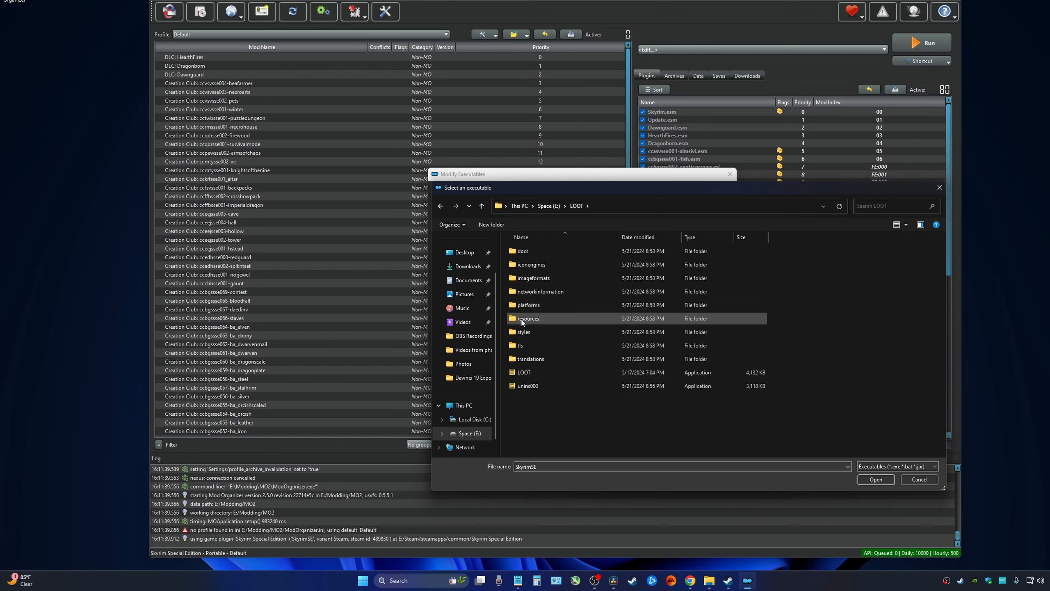
click(523, 372)
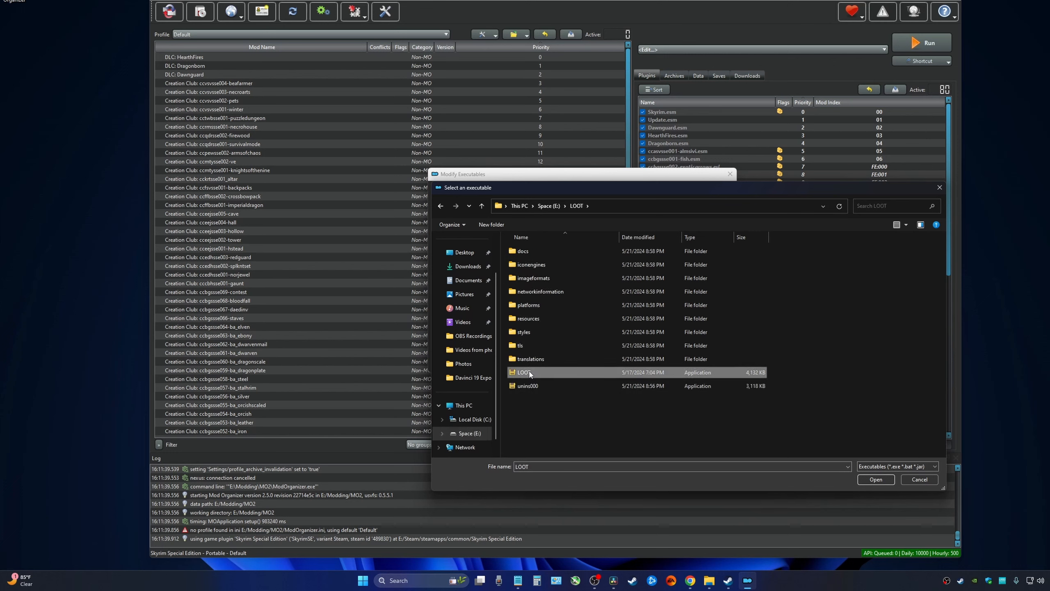
click(874, 479)
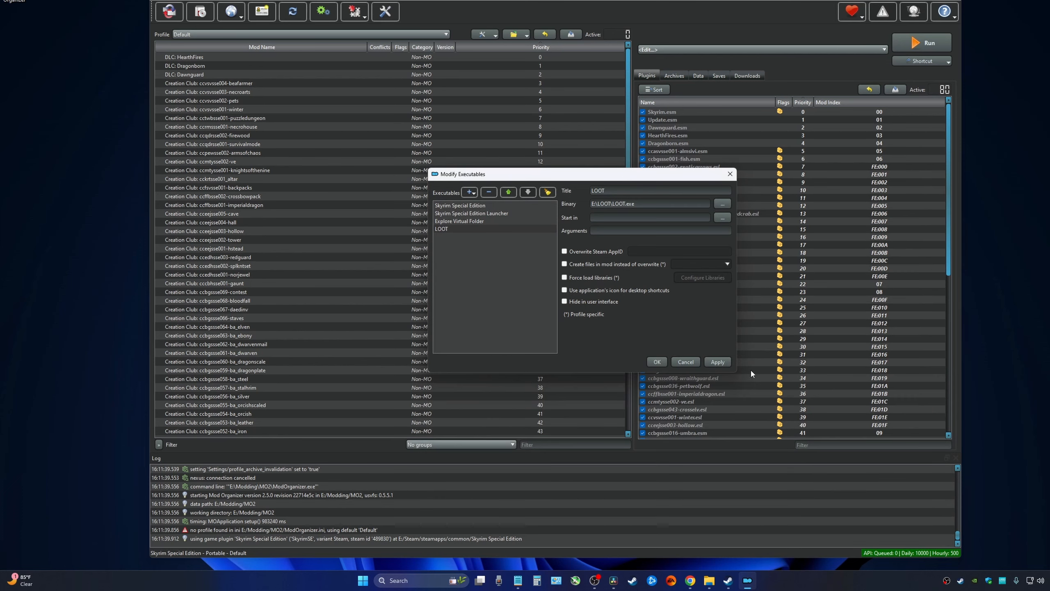
click(718, 362)
click(658, 362)
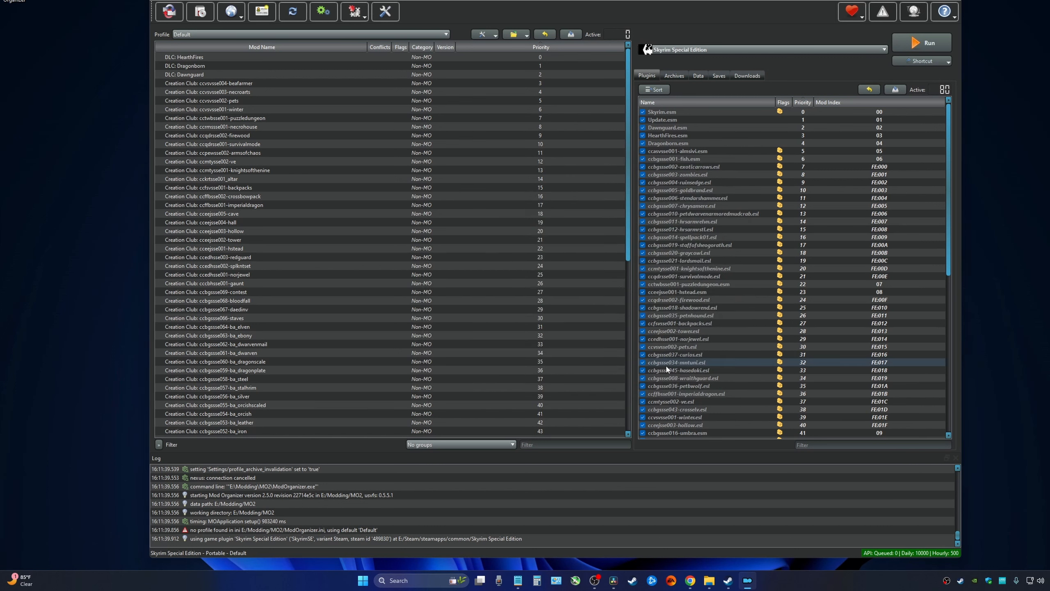
Select LOOT as the executable in Mod Organizer, run it and close it again.
click(872, 52)
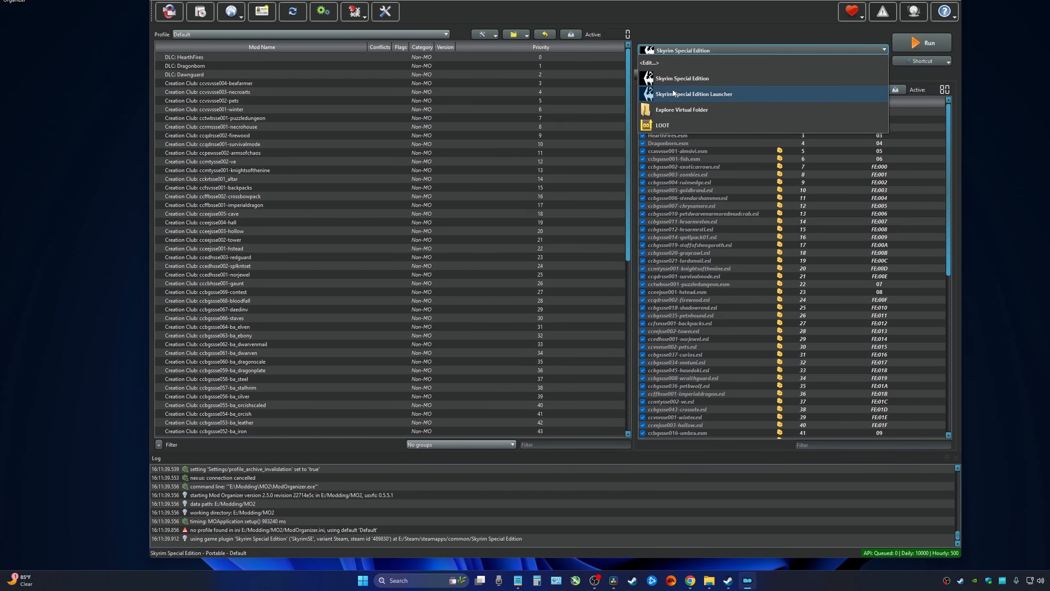
click(666, 121)
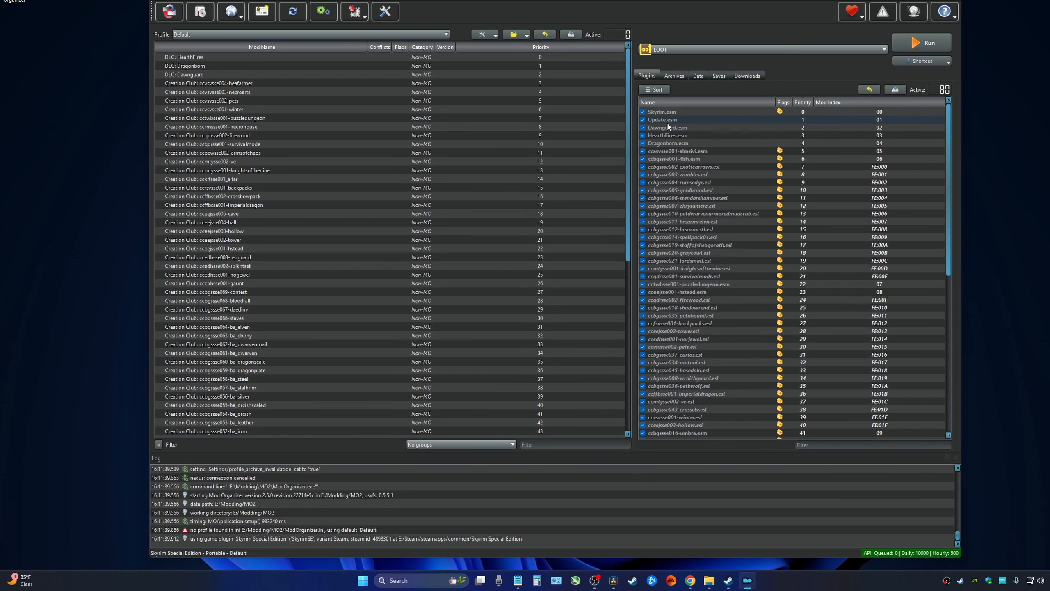
click(924, 43)
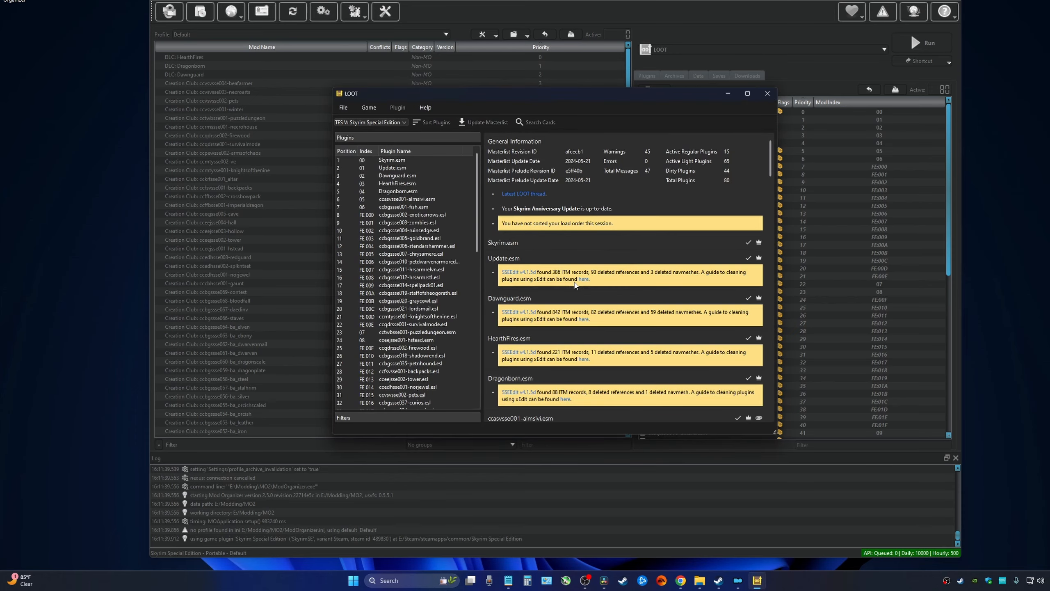
click(766, 94)
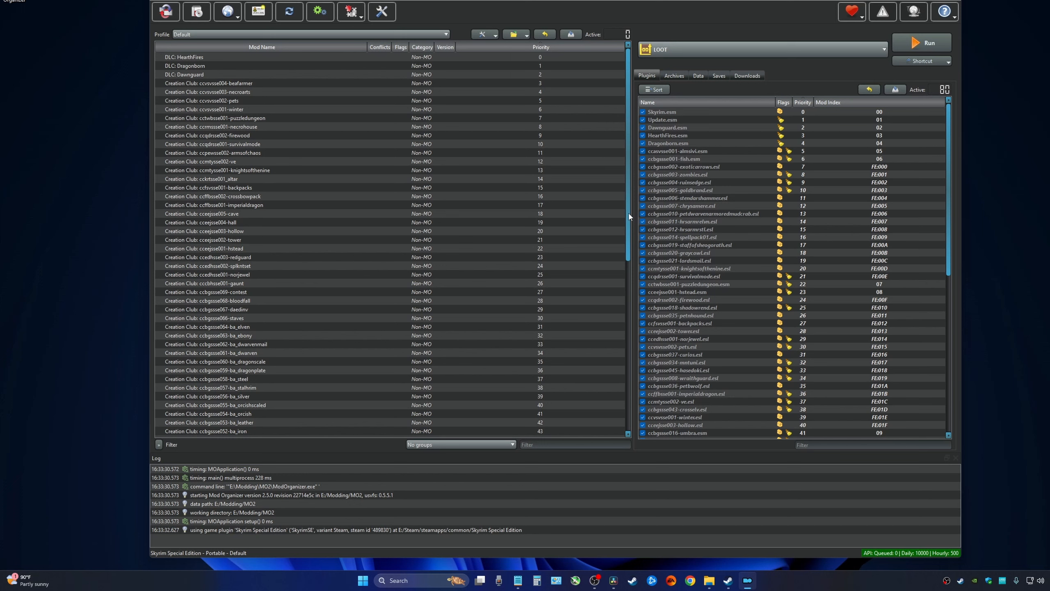
Reopen LOOT and look through its cleaning warnings for the official master plugins.
click(658, 94)
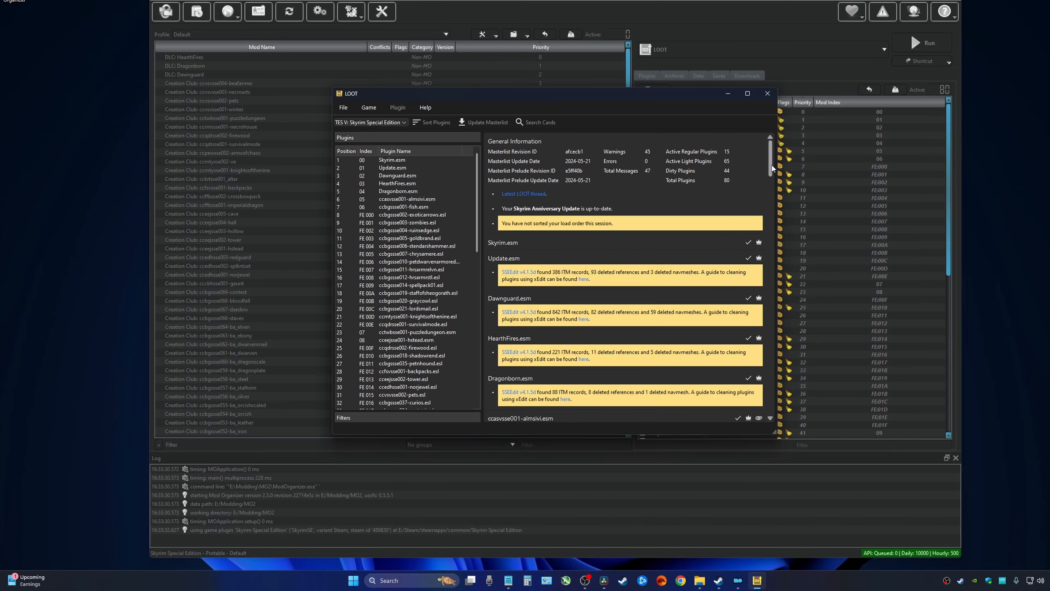
drag(771, 157, 769, 127)
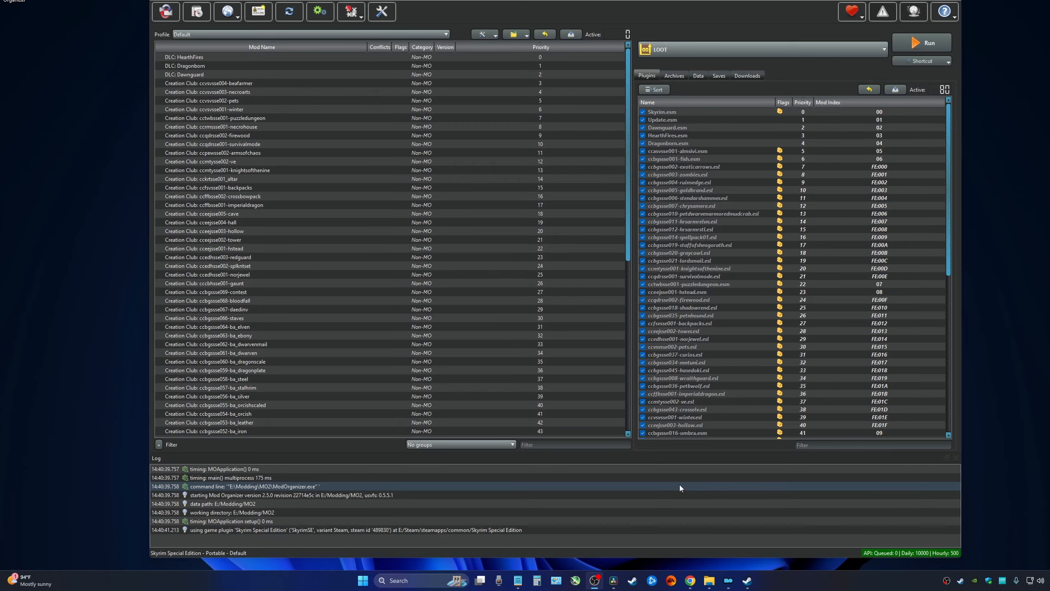
Switch to Chrome and read through the AFK Mods forum thread on manually cleaning the Skyrim master files.
click(690, 580)
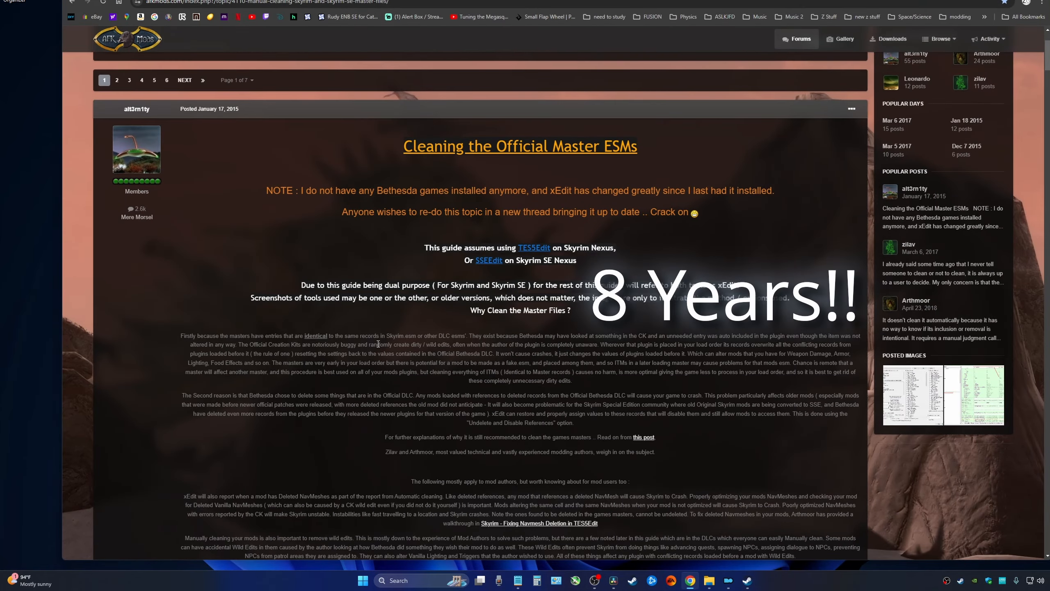
scroll(372, 343, down, 3)
scroll(372, 342, down, 3)
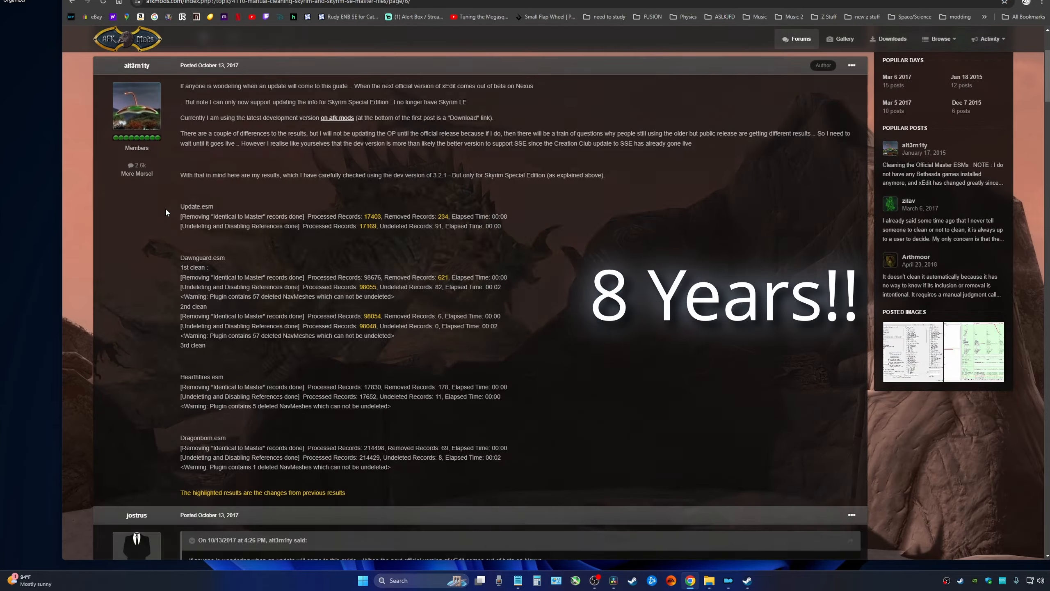
scroll(165, 207, down, 10)
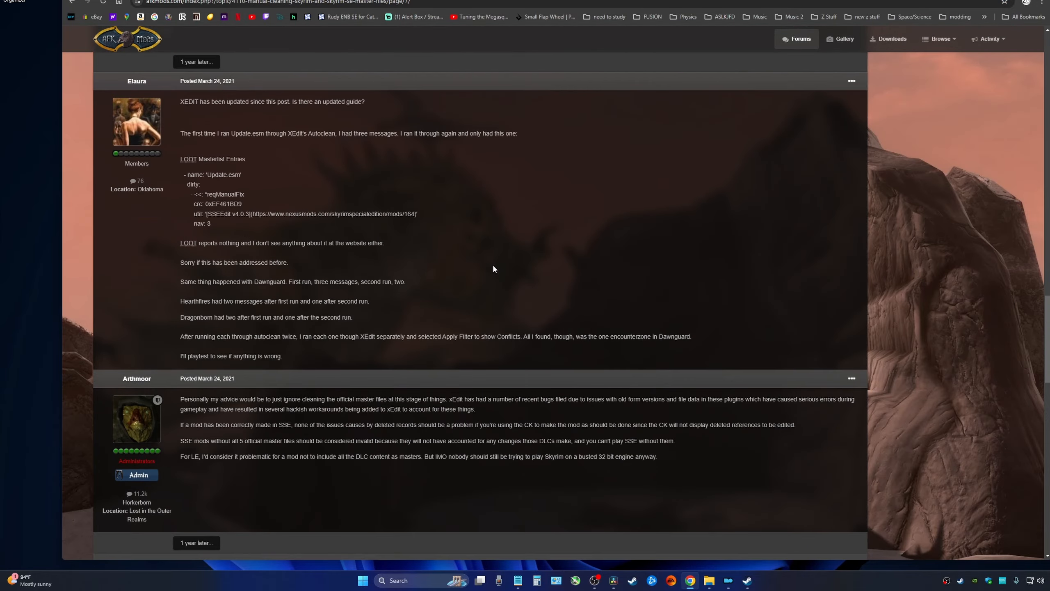
scroll(493, 266, down, 10)
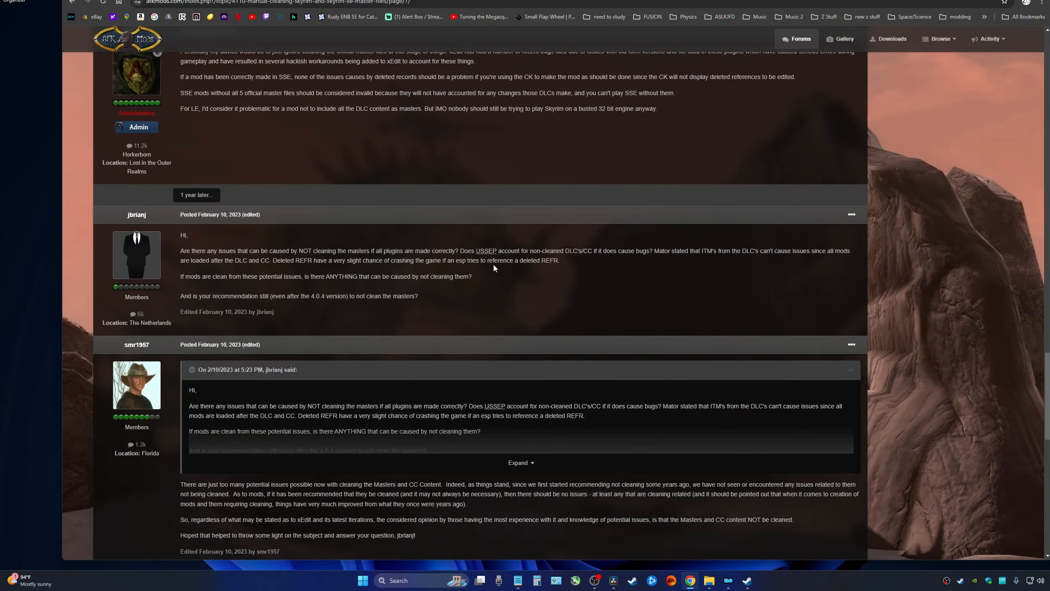
Read the remaining replies on the last page of the forum thread about leaving the master files uncleaned.
scroll(494, 267, down, 6)
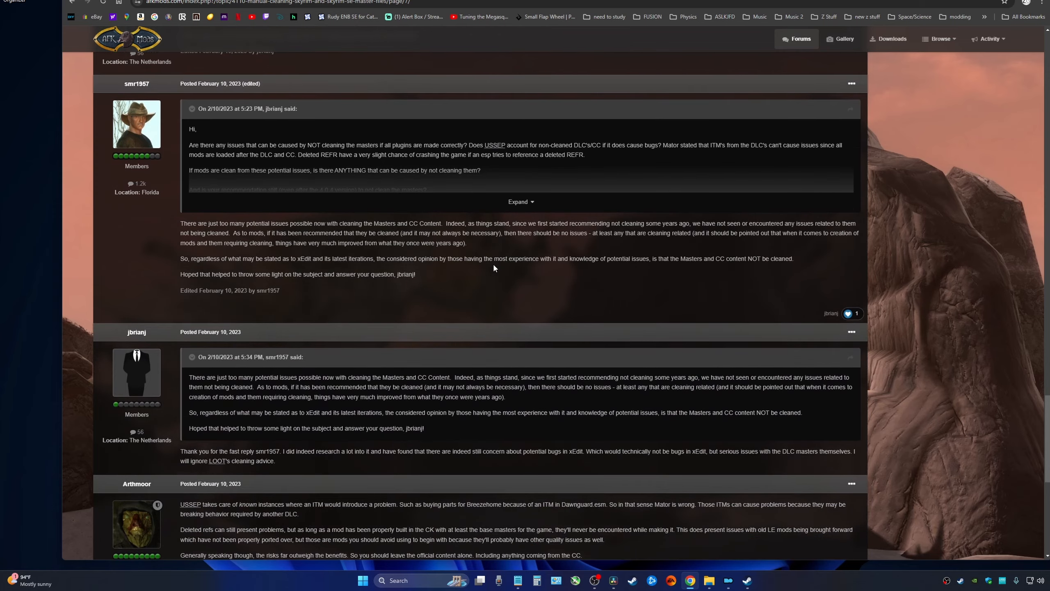
scroll(494, 266, down, 4)
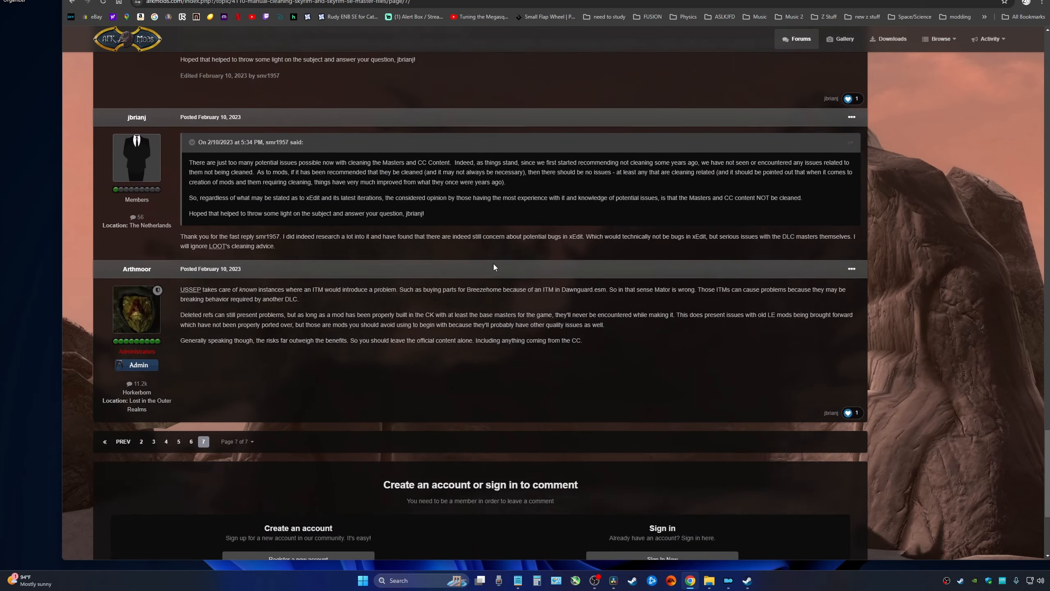
scroll(494, 267, up, 4)
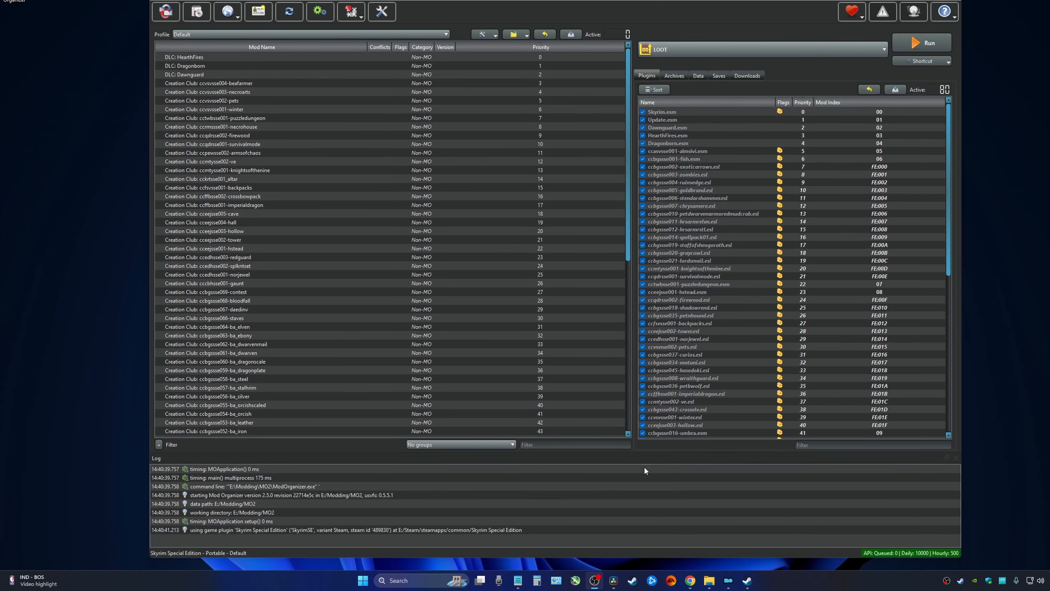
Switch to Chrome, search Google for "skyrim skse" and open the Skyrim Script Extender site at skse.silverlock.org.
click(690, 580)
click(514, 201)
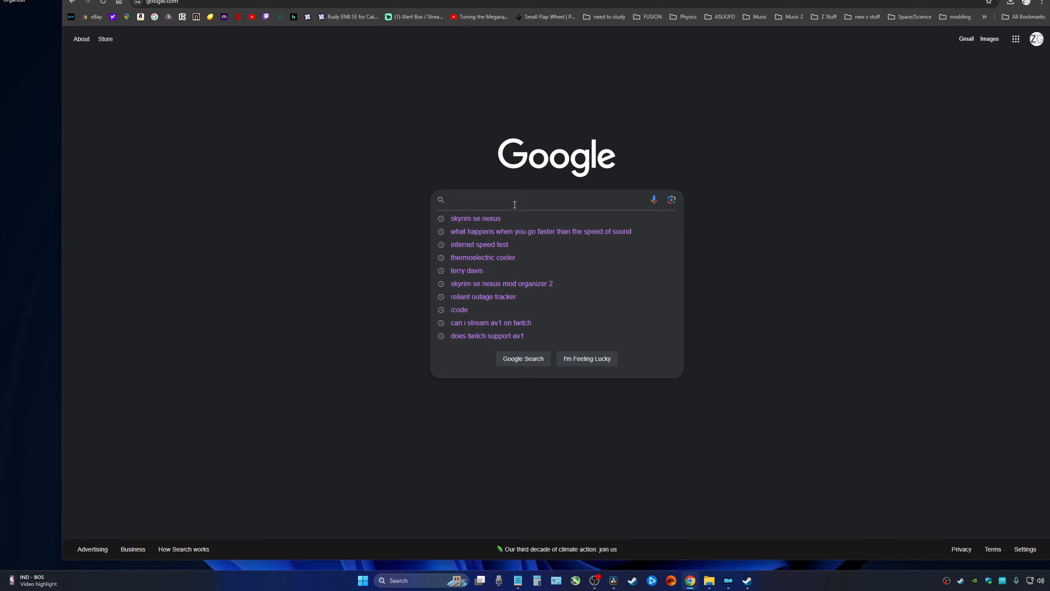
text(skyrim sk)
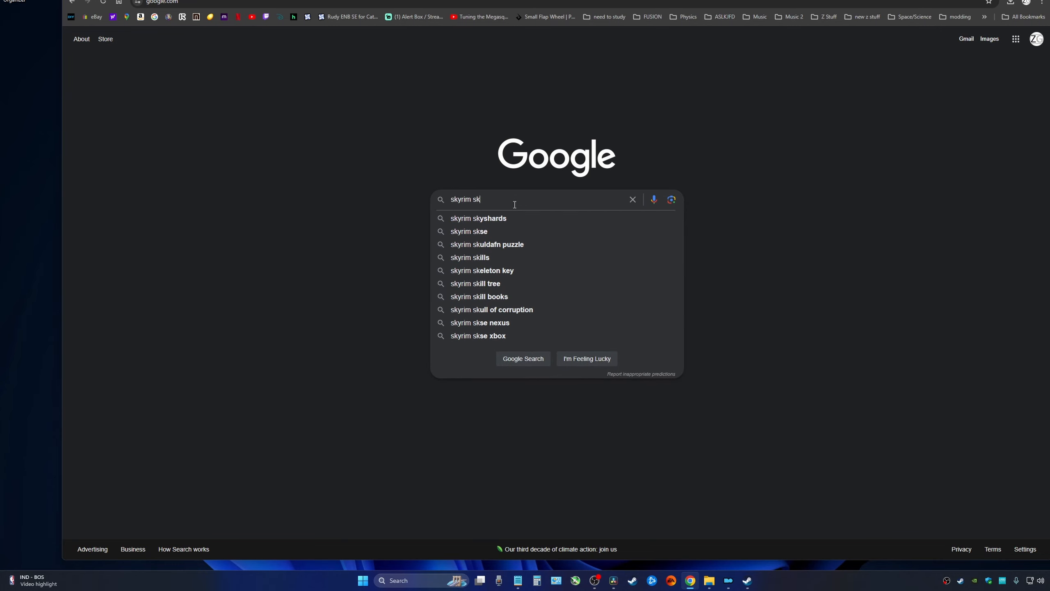
text(se)
key(Return)
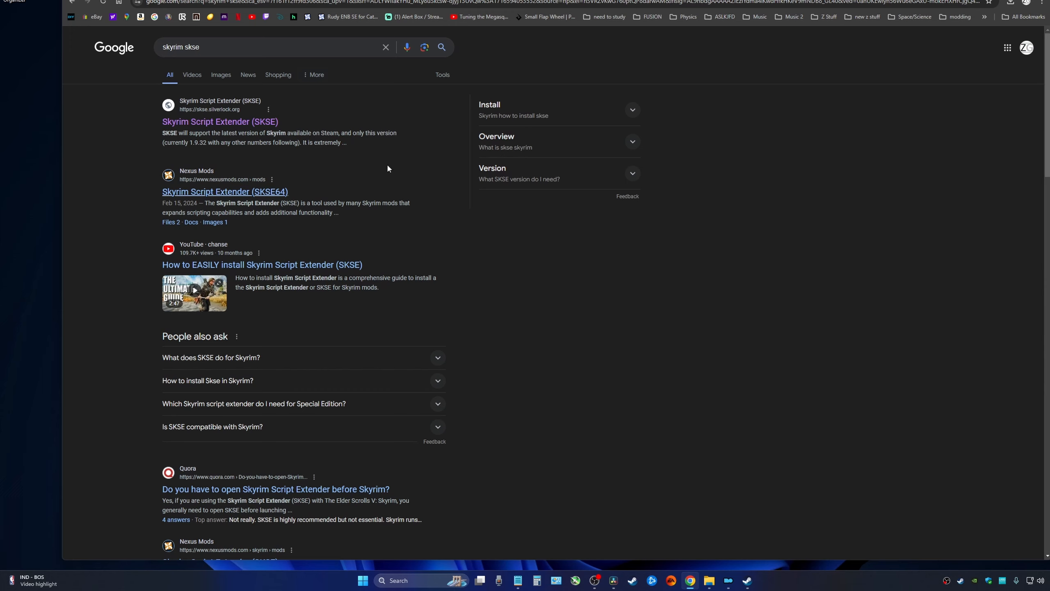
click(242, 124)
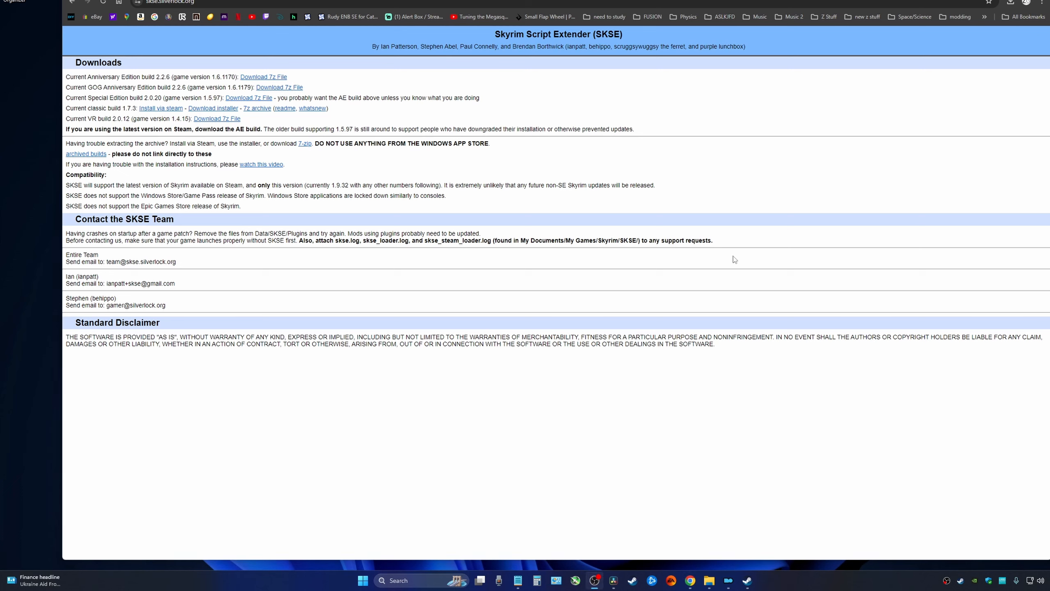
Switch to Steam and browse the local files of The Elder Scrolls V: Skyrim Special Edition, moving the folder window aside.
click(747, 580)
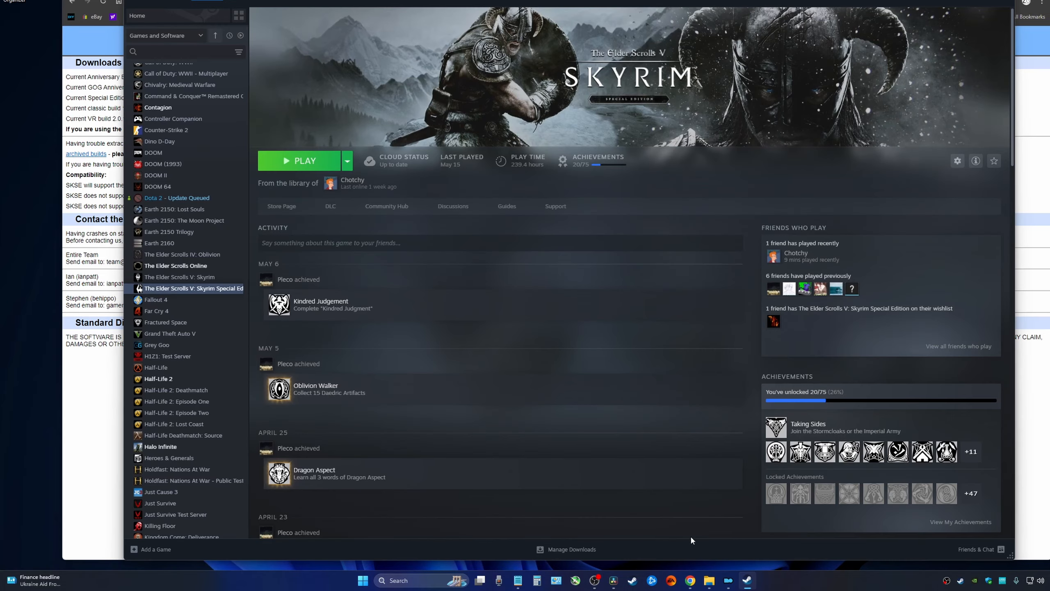
right_click(206, 291)
mouse_move(237, 340)
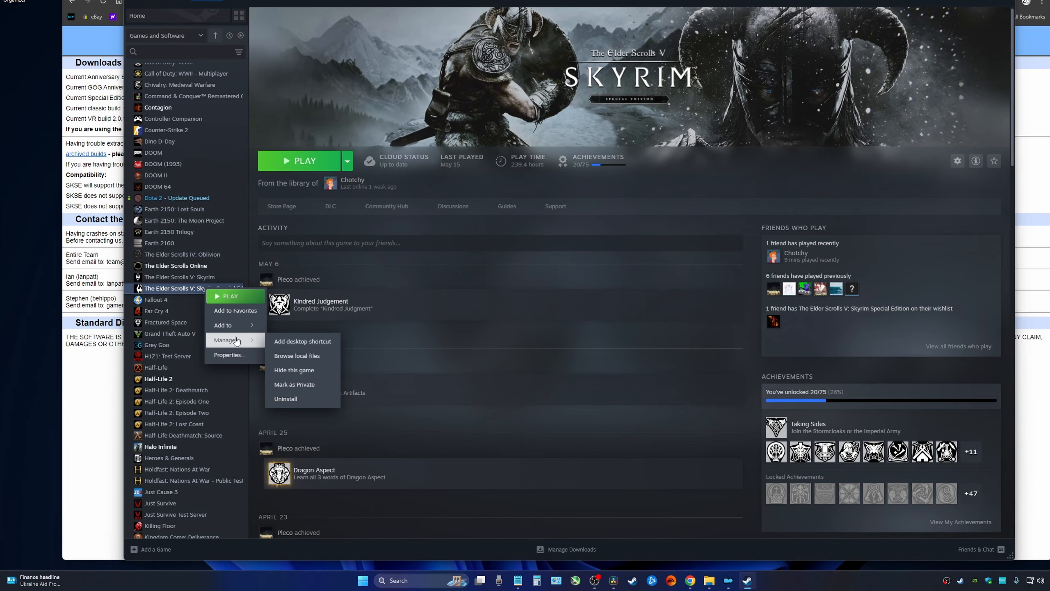
click(303, 356)
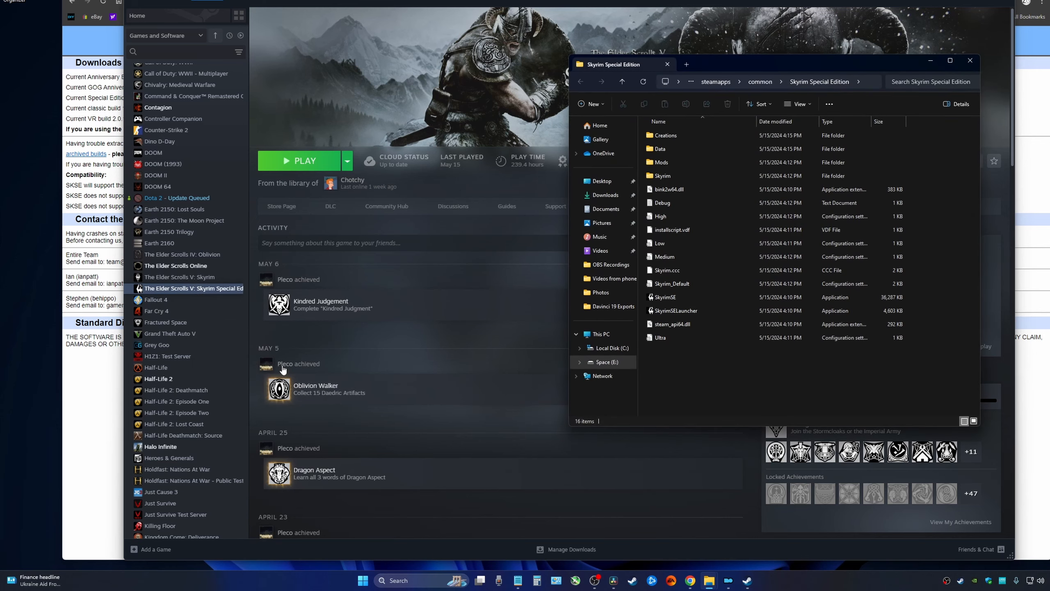
drag(798, 62, 329, 67)
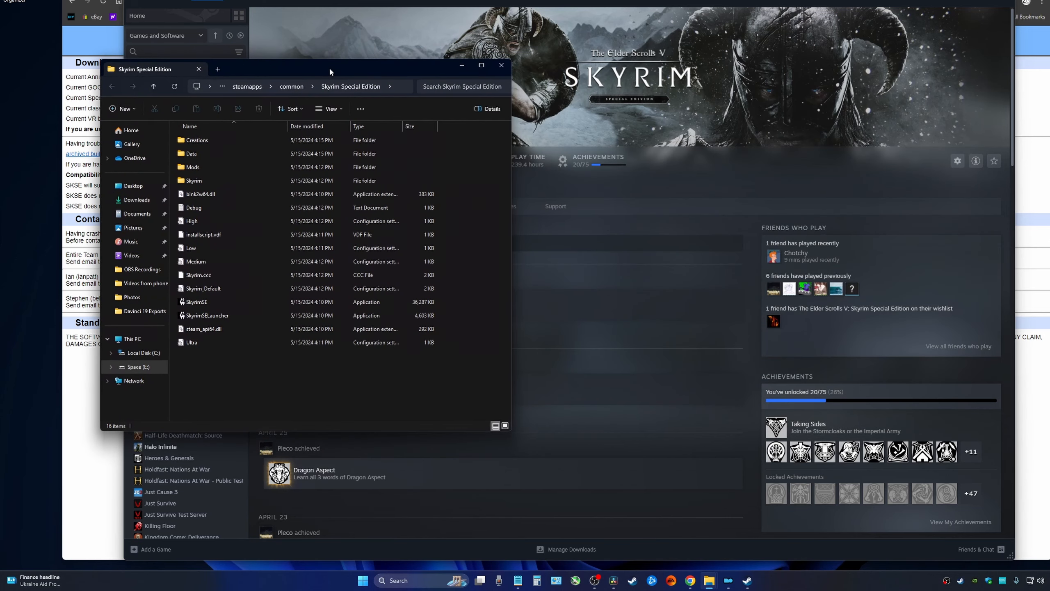
Open the Downloads folder in a second File Explorer window and place it beside the game folder.
right_click(707, 581)
click(674, 346)
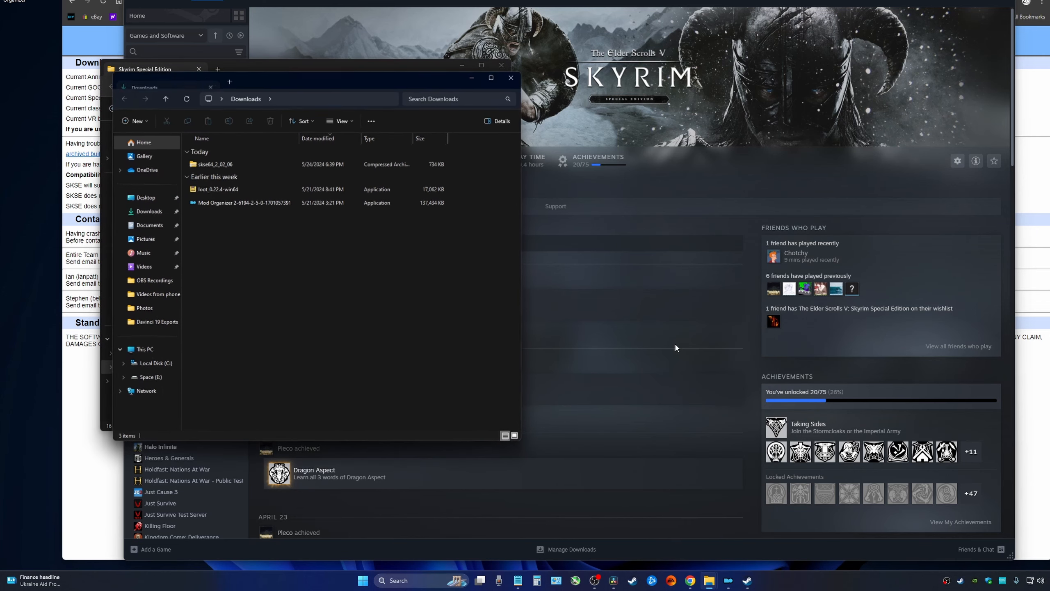
drag(255, 78, 682, 67)
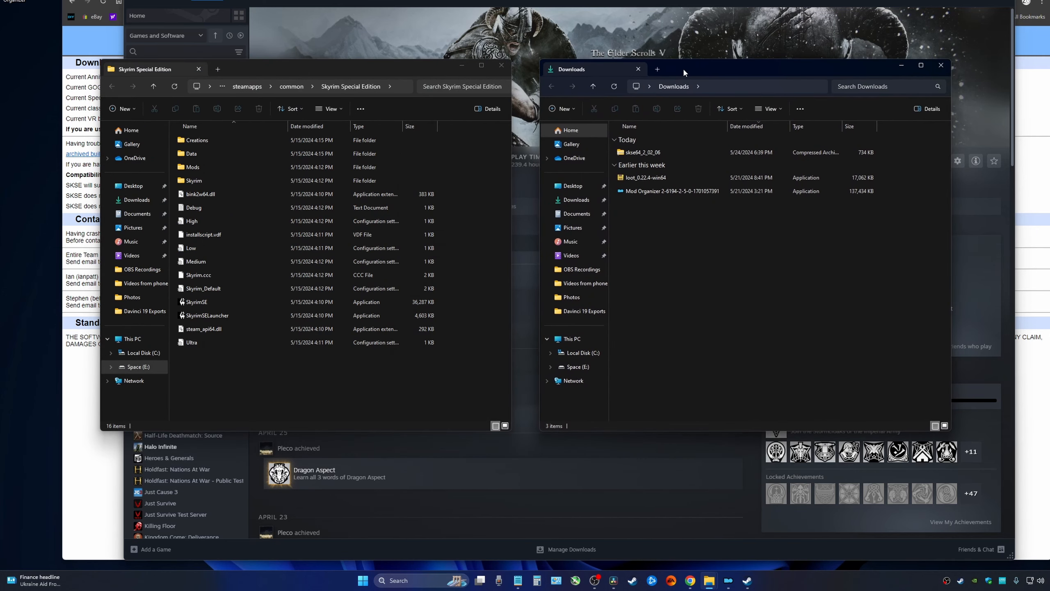
Extract the skse64_2_02_06 archive within Downloads and open the inner skse64_2_02_06 folder.
right_click(641, 154)
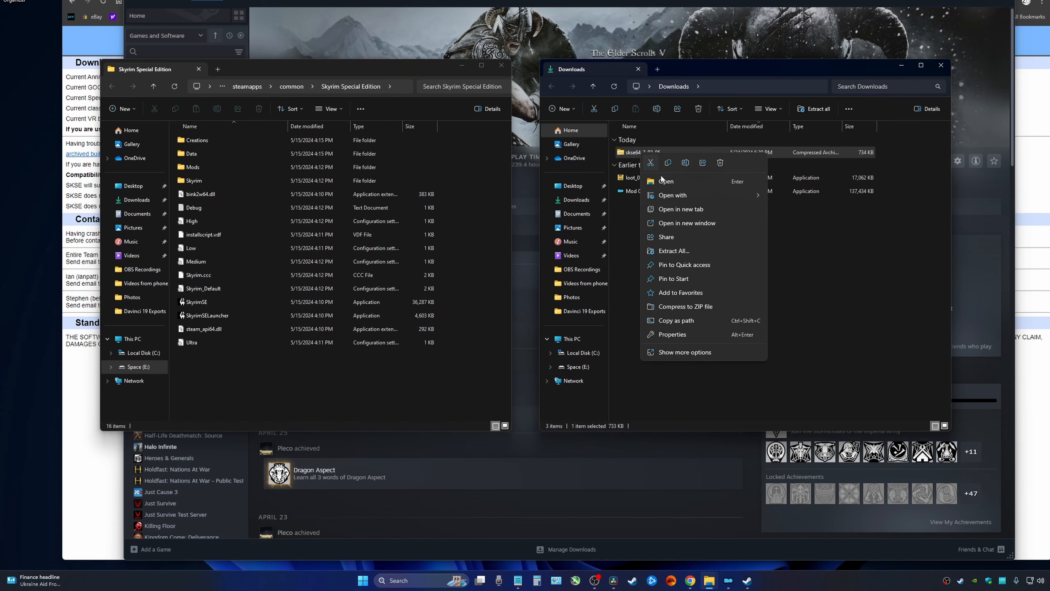
click(671, 251)
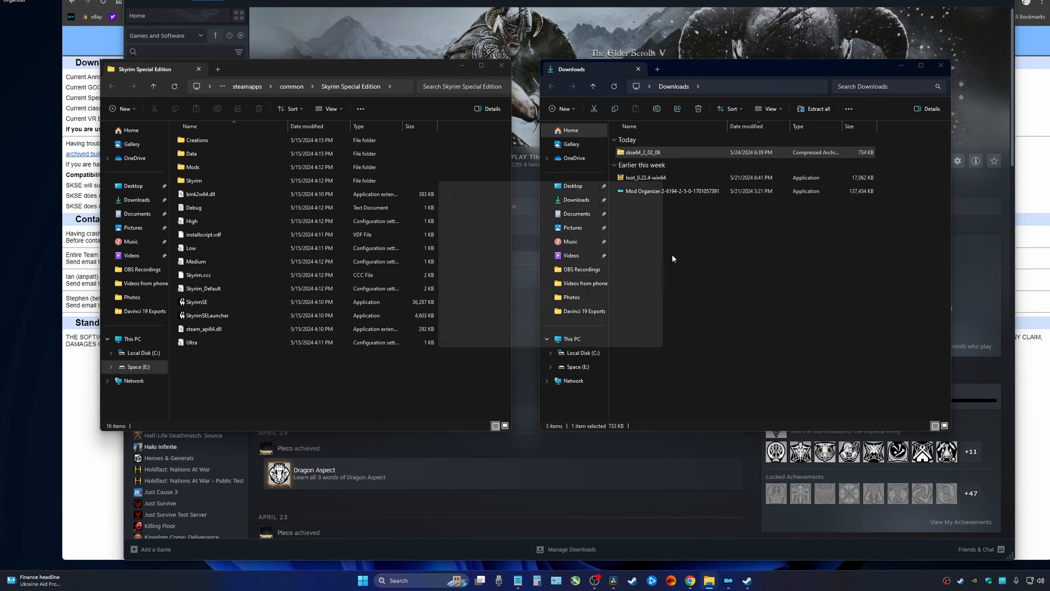
click(644, 356)
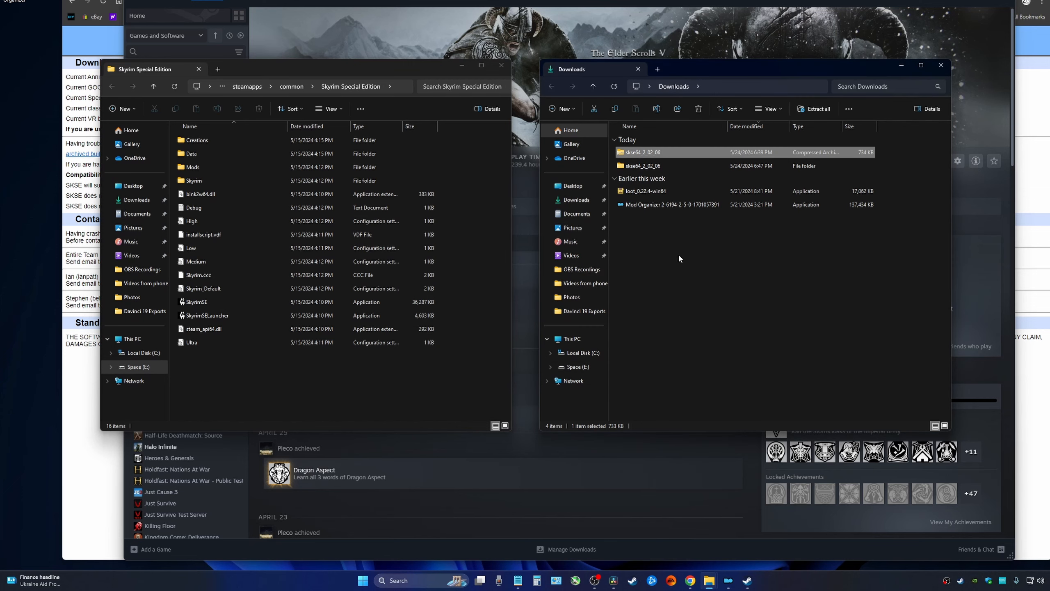
double_click(647, 165)
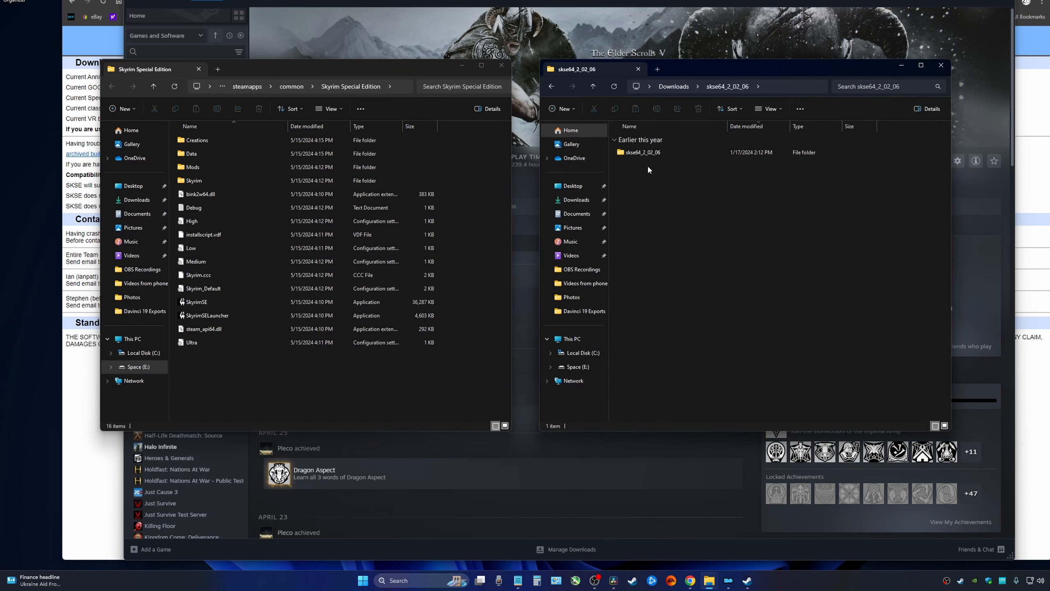
double_click(647, 153)
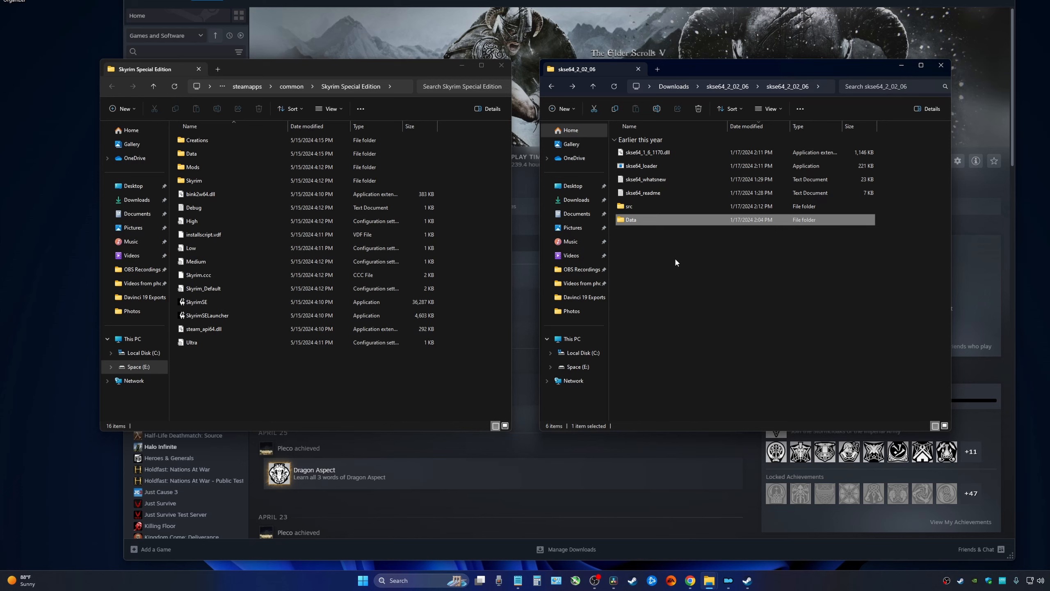
Copy skse64_1_6_1170.dll, skse64_loader, src and Data into the Skyrim Special Edition folder, and close both File Explorer windows.
click(676, 261)
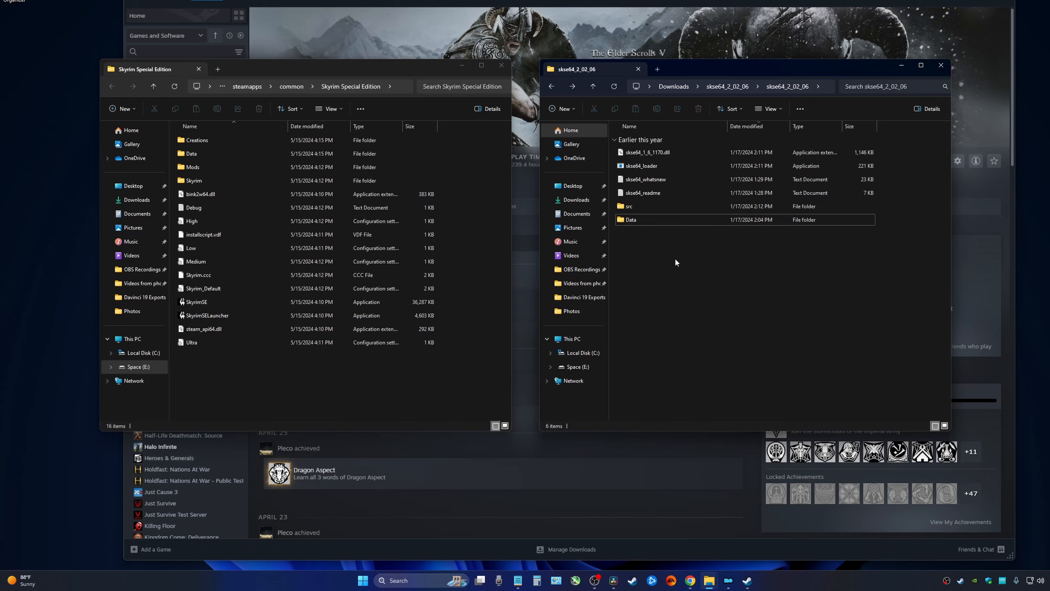
ctrl+click(649, 153)
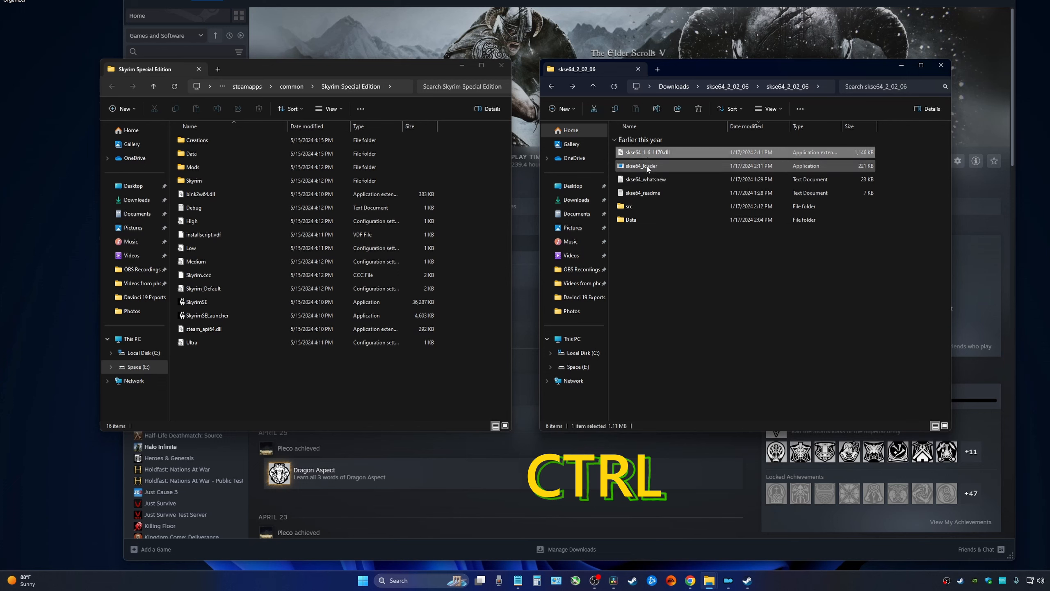
ctrl+click(647, 168)
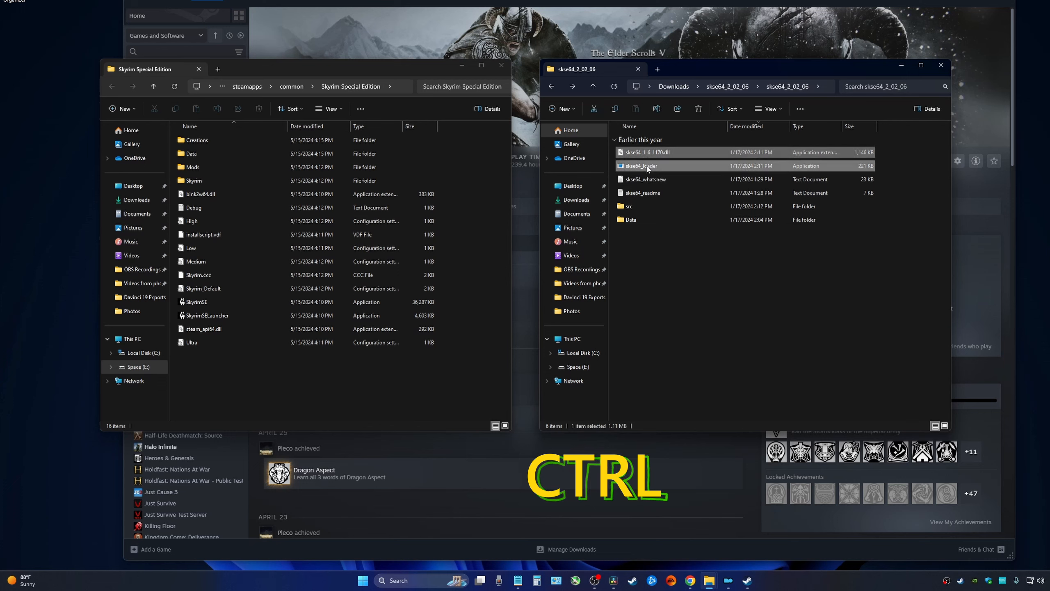
ctrl+click(641, 207)
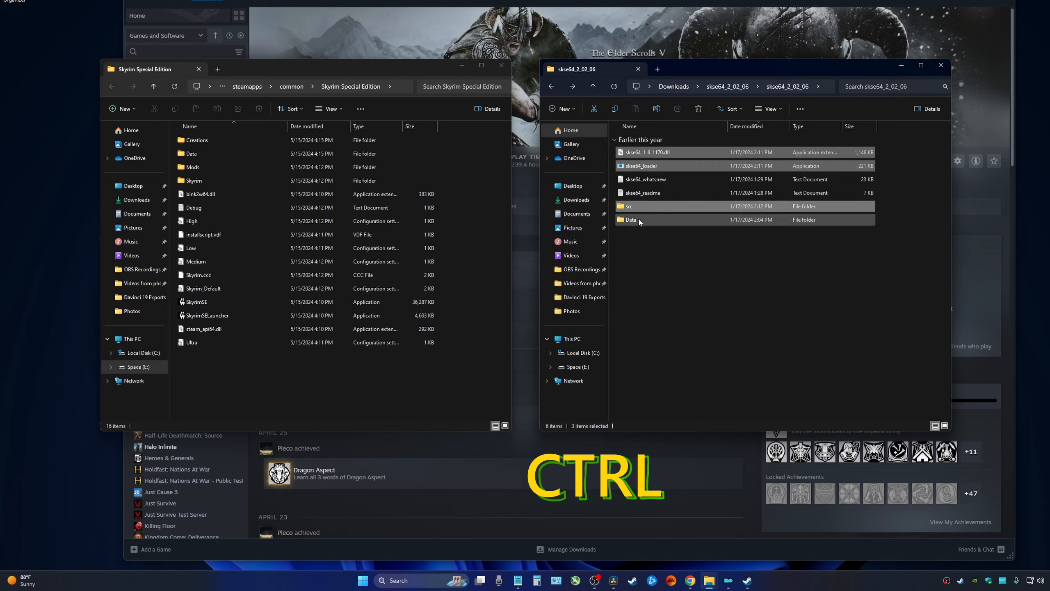
ctrl+click(639, 220)
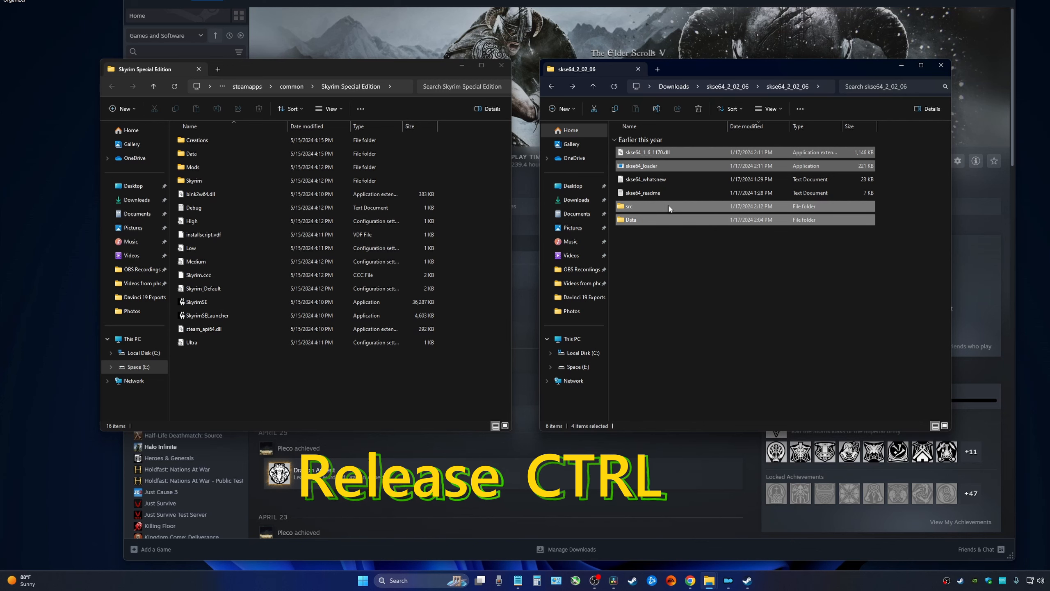
drag(670, 209, 279, 388)
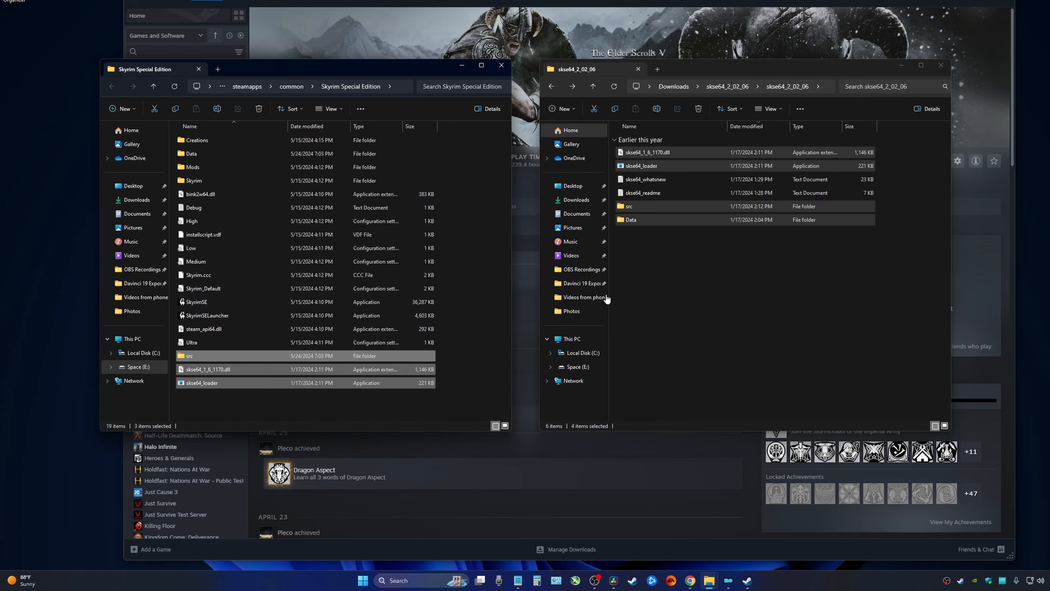
click(485, 287)
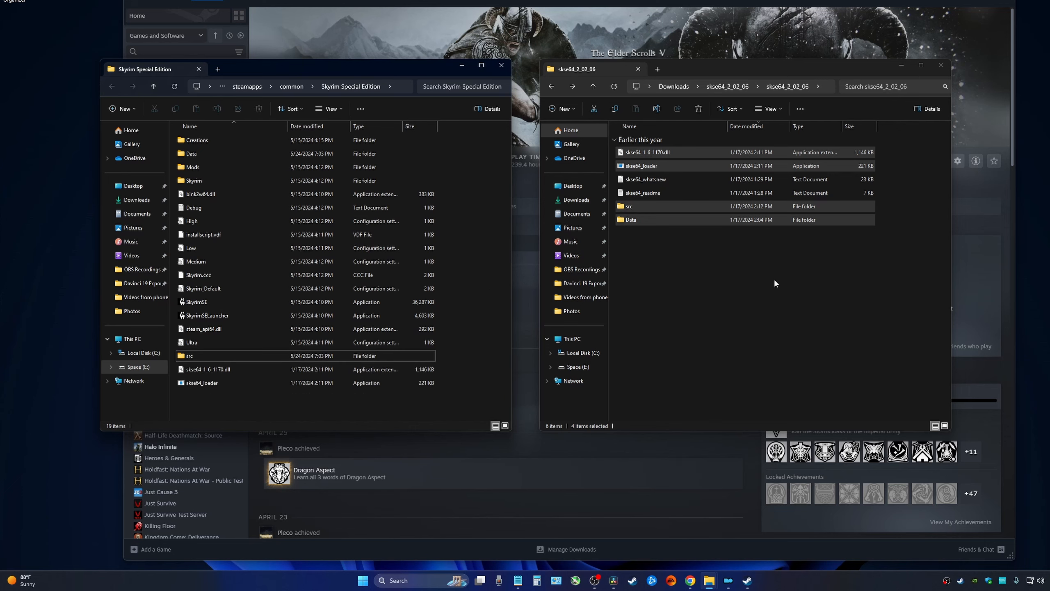
click(941, 64)
click(502, 65)
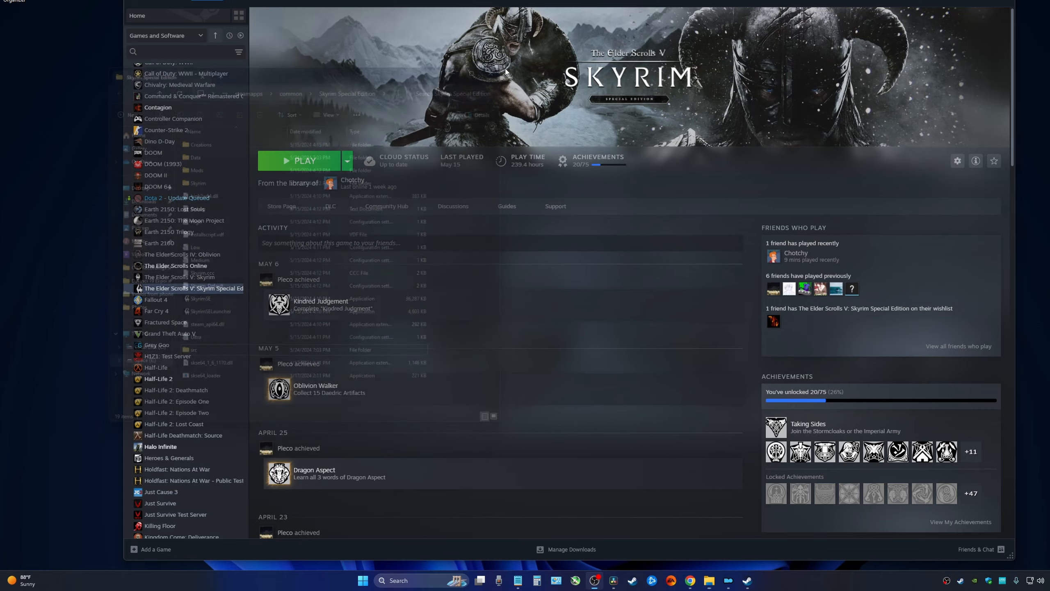
Switch to Mod Organizer and restart it.
click(729, 579)
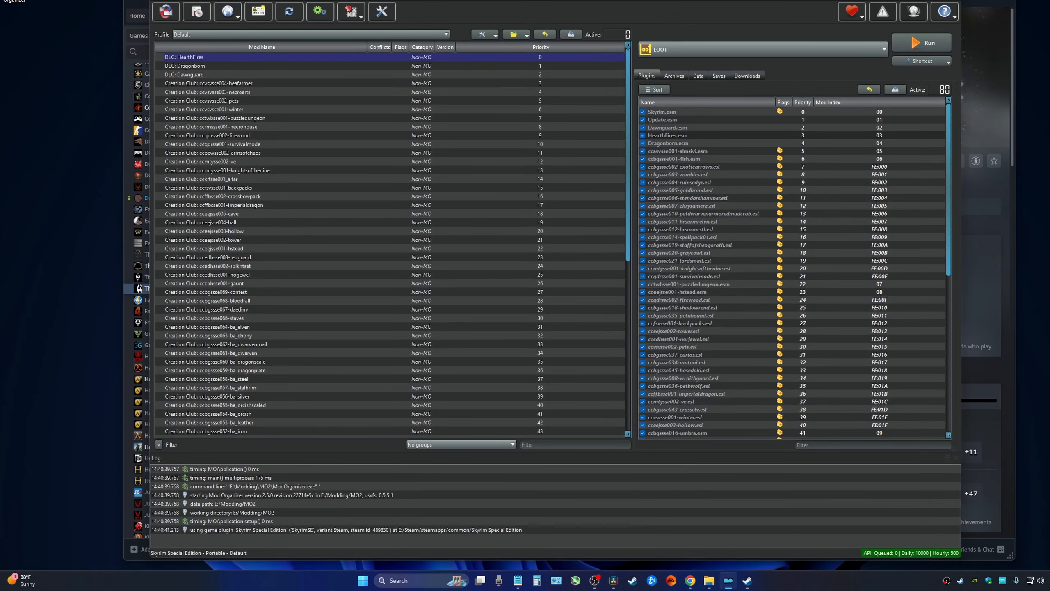
click(951, 1)
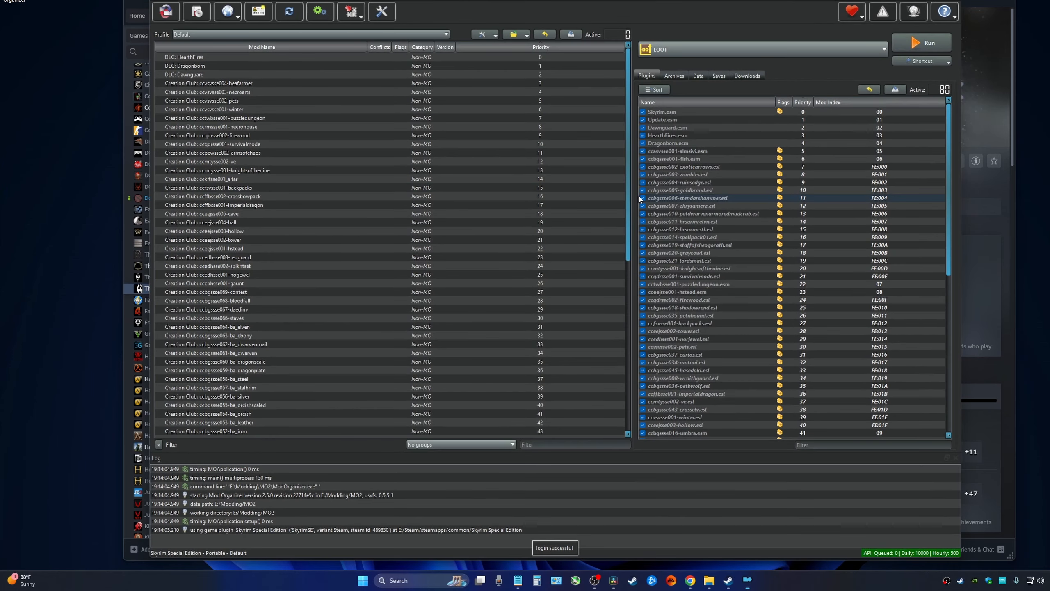
Select SKSE as the executable in Mod Organizer, run Skyrim through it and quit the game from its main menu.
click(868, 47)
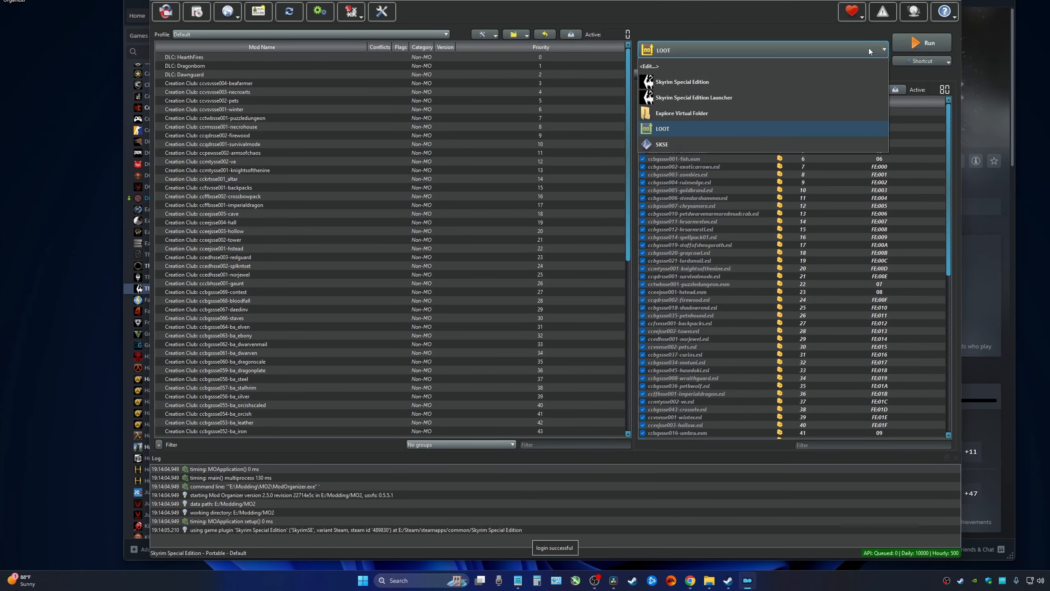
click(679, 143)
click(917, 45)
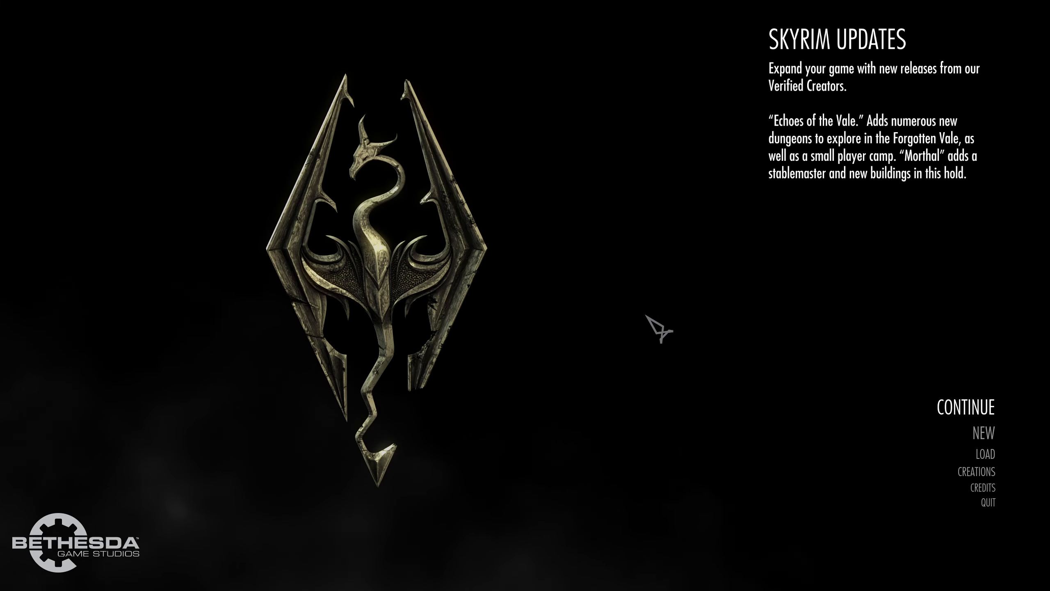
click(994, 509)
click(754, 534)
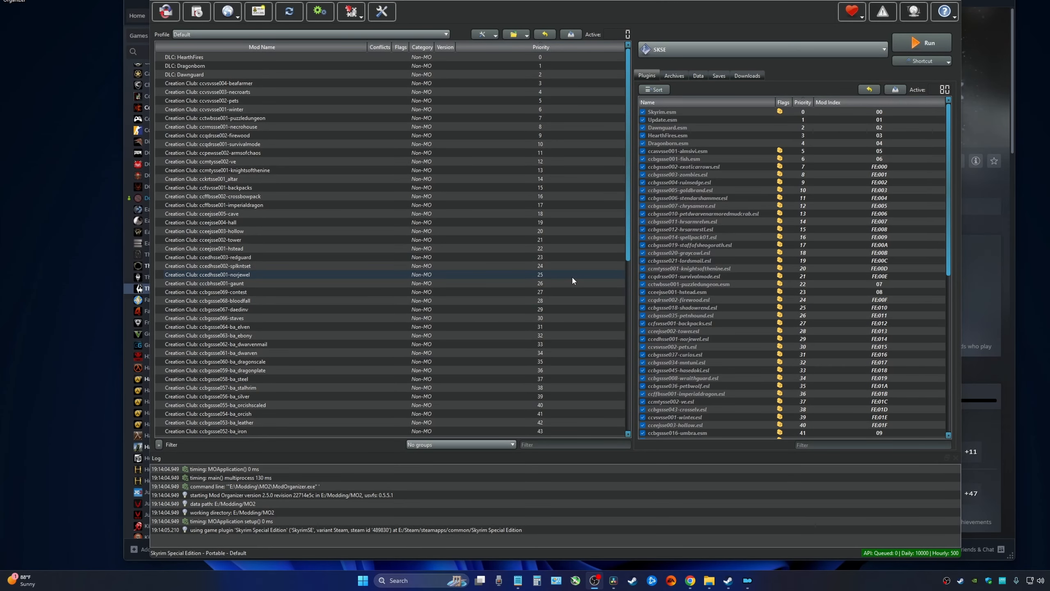
Switch to Chrome, search Google for "skyrim se nexus" and open the Skyrim Special Edition page on Nexus Mods.
click(690, 581)
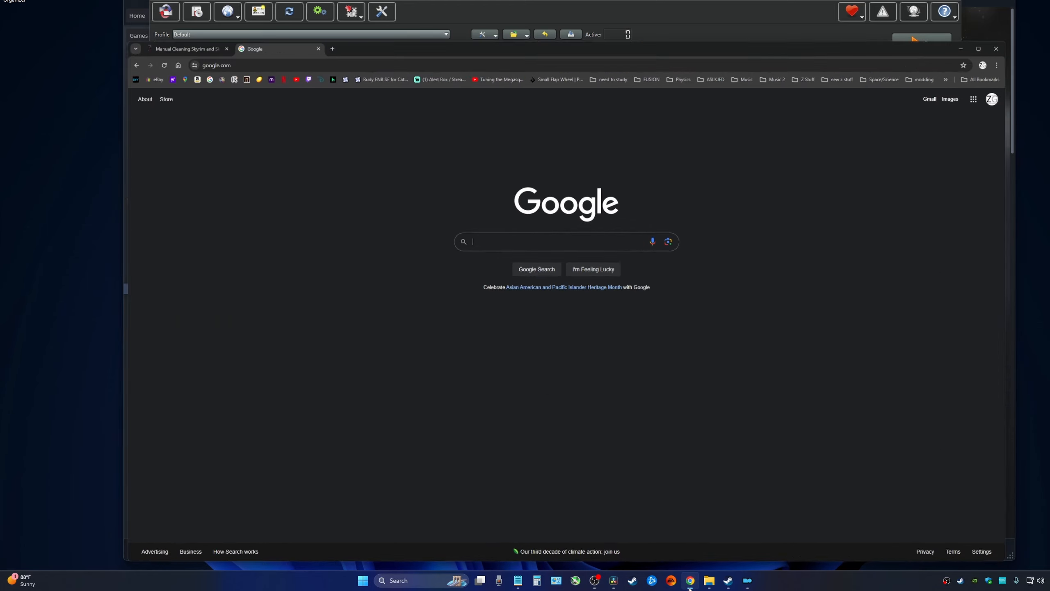
click(481, 201)
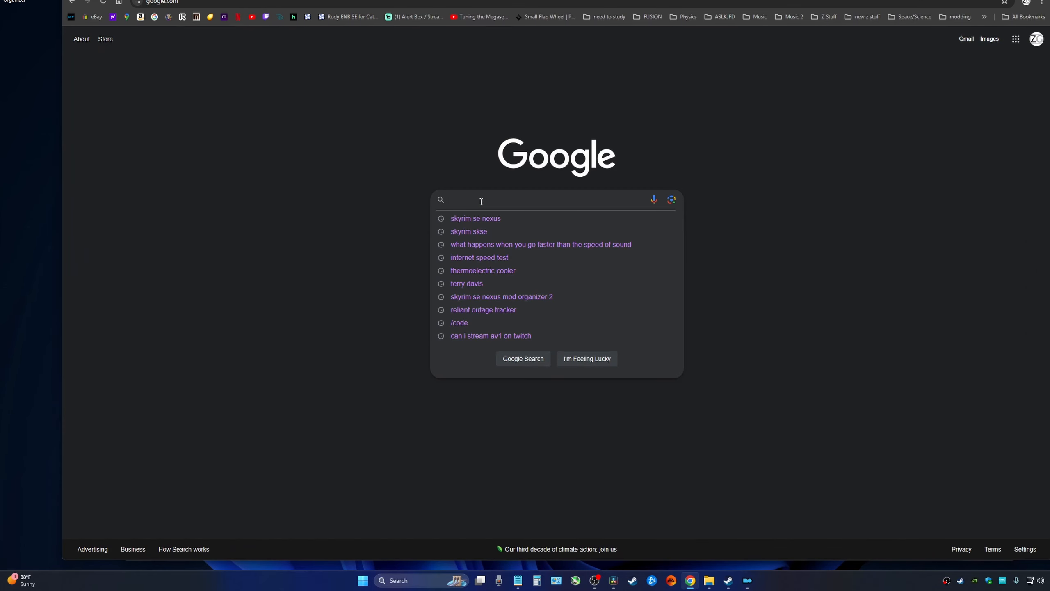
text(skyrim se)
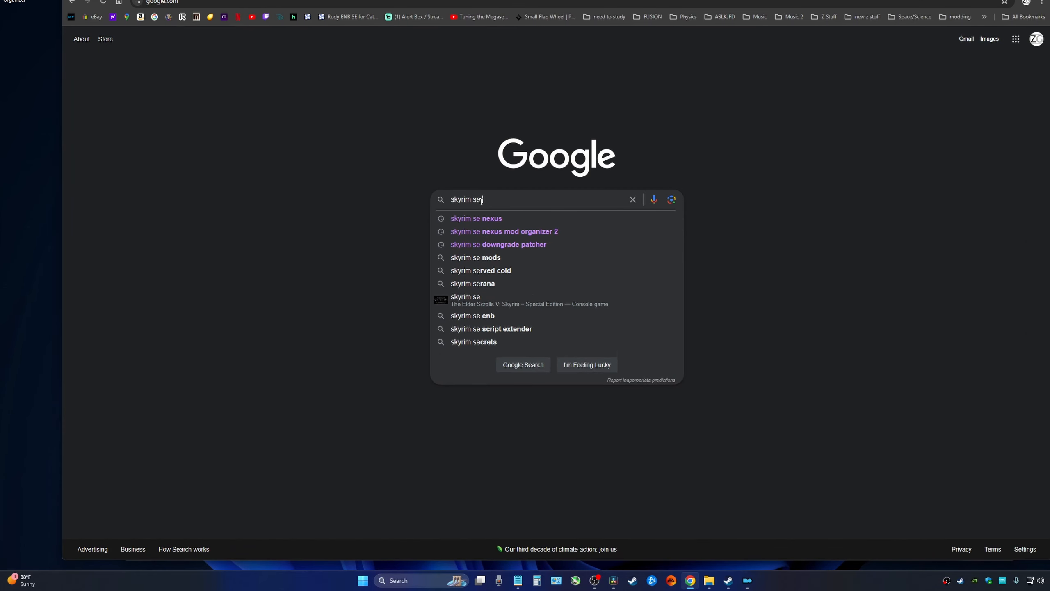
text( nexus)
key(Return)
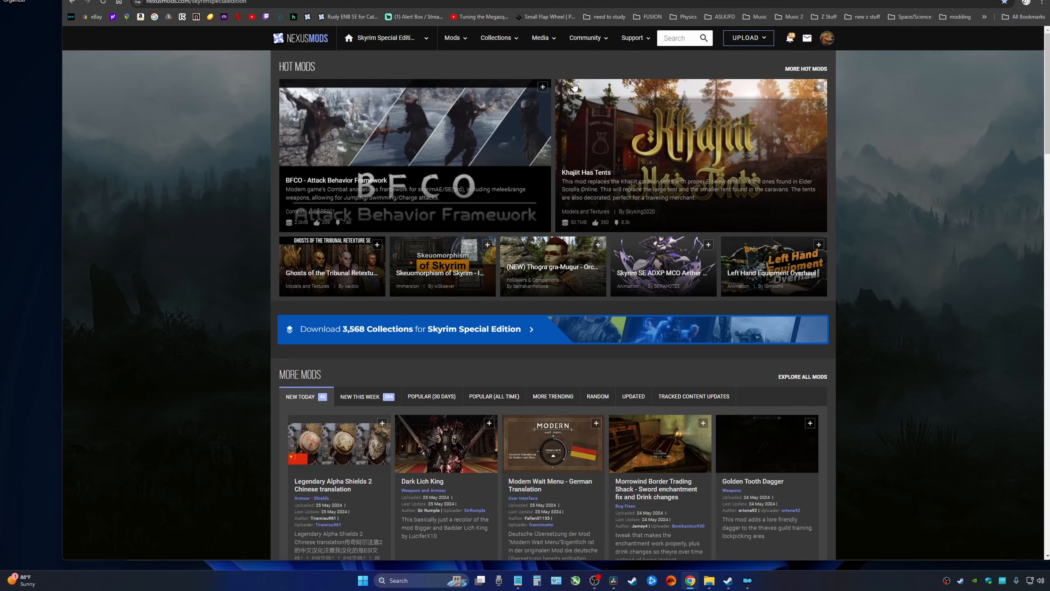
Search Nexus Mods for "address library" and open the Address Library for SKSE Plugins page.
click(677, 38)
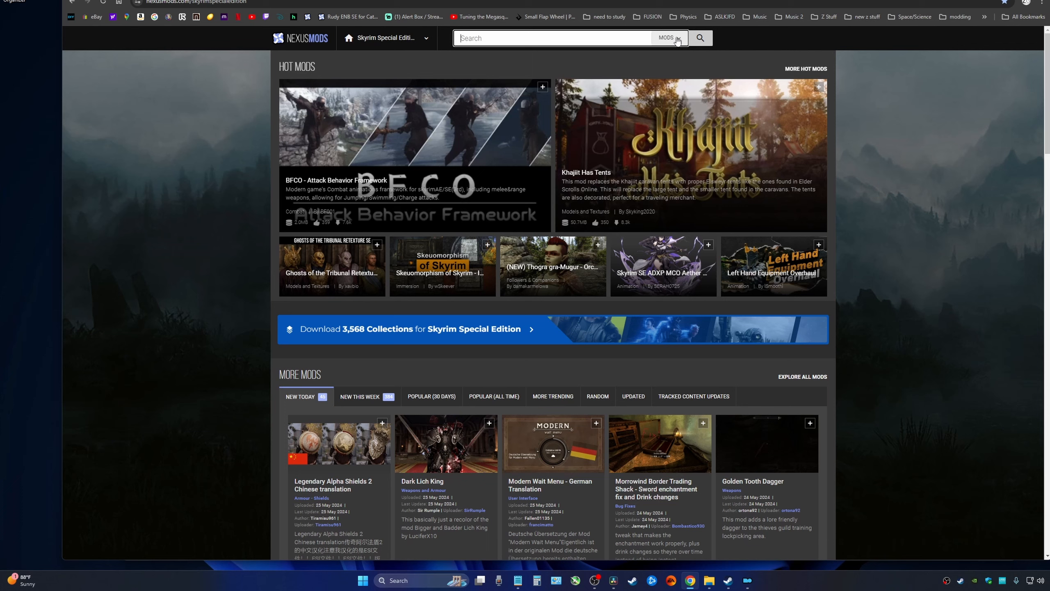
text(address libra)
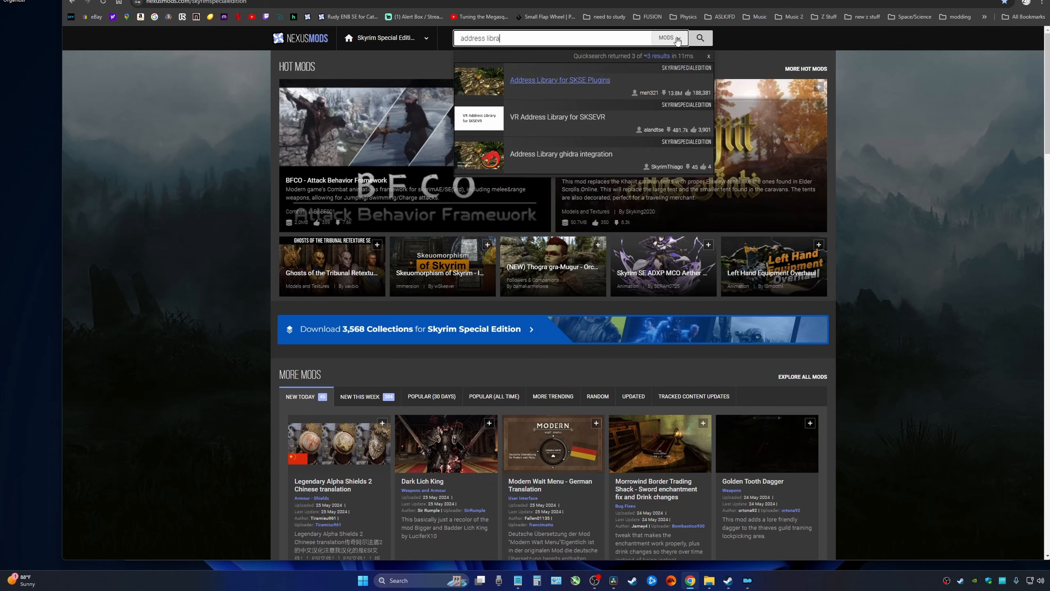
text(ry)
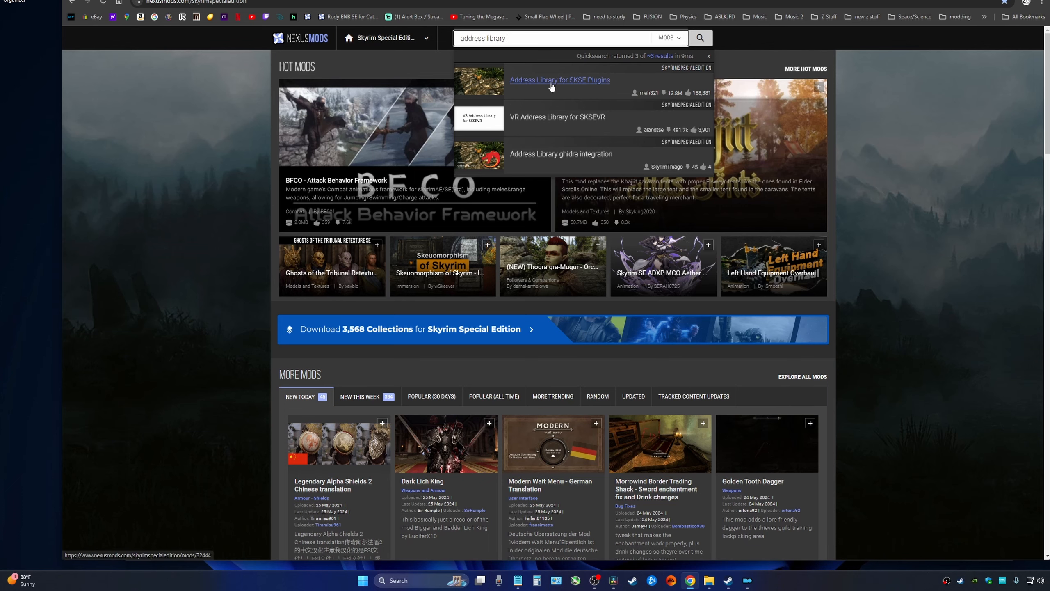
click(552, 86)
Download All in one Address Library (Anniversary Edition) through the mod manager, allowing NXM Link Proxy to open the link.
scroll(546, 158, down, 3)
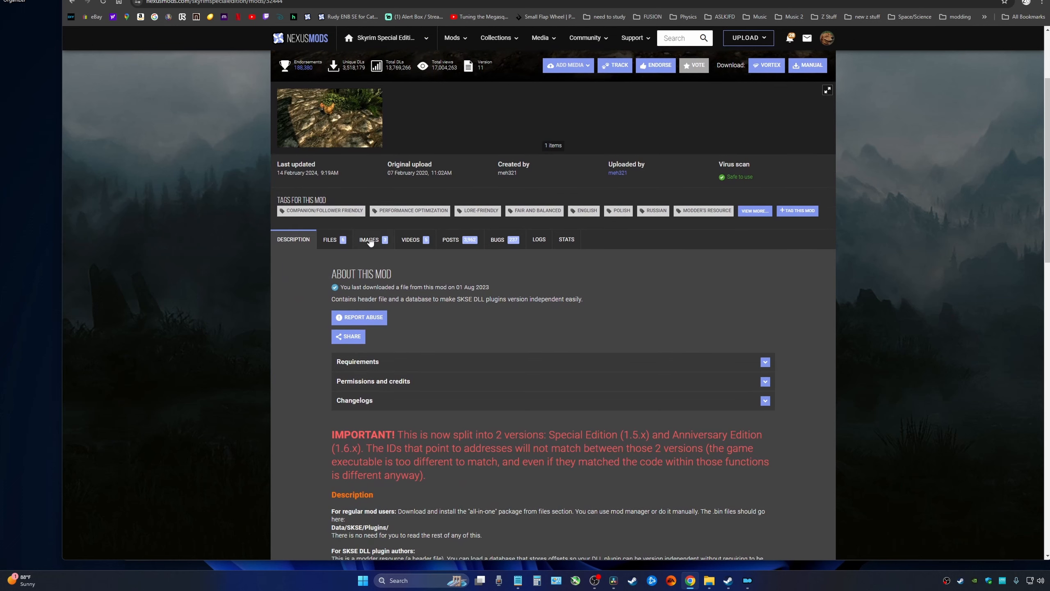
click(329, 244)
scroll(307, 289, down, 3)
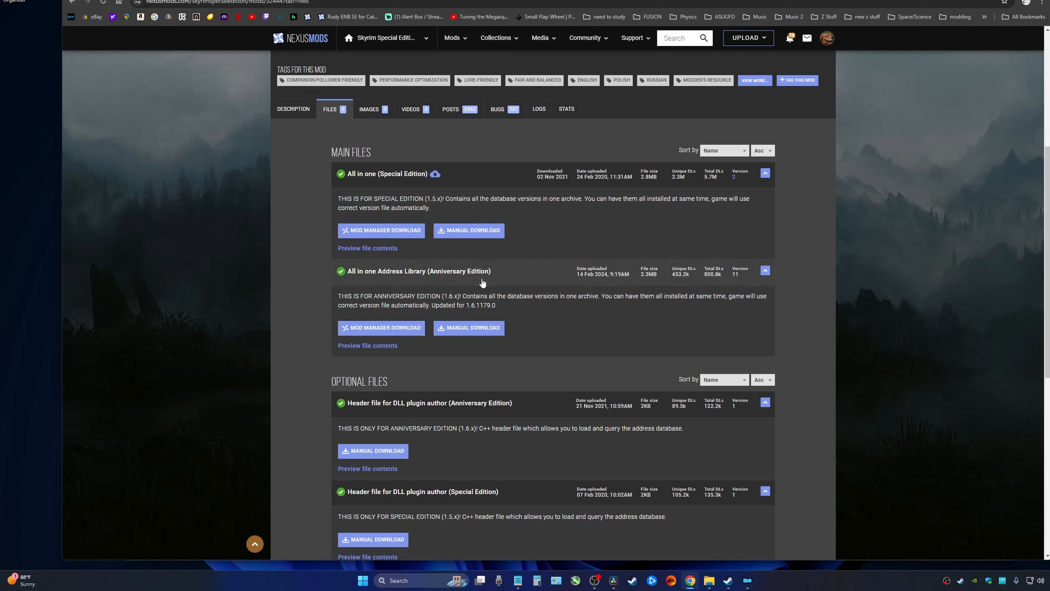
click(403, 329)
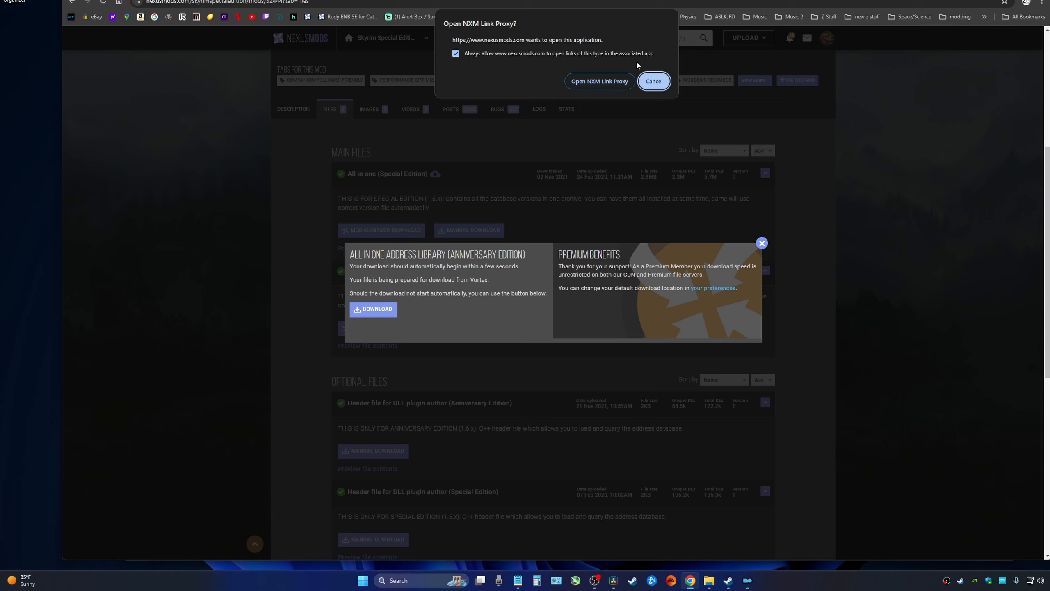
click(599, 81)
Switch to Mod Organizer, install the downloaded Address Library archive as Address Library for SKSE Plugins, and enable the mod.
click(747, 581)
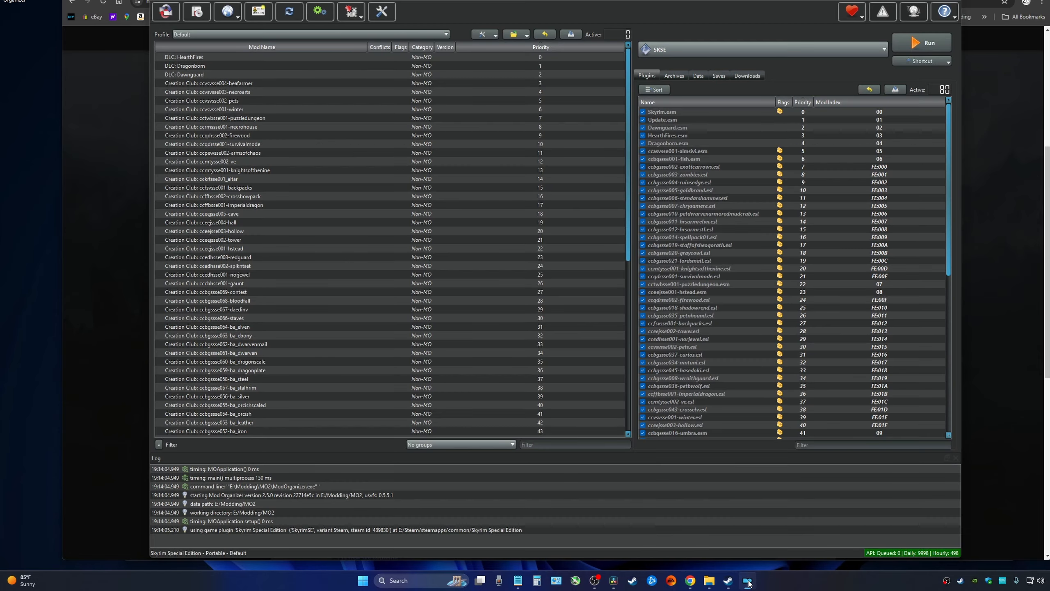
click(746, 76)
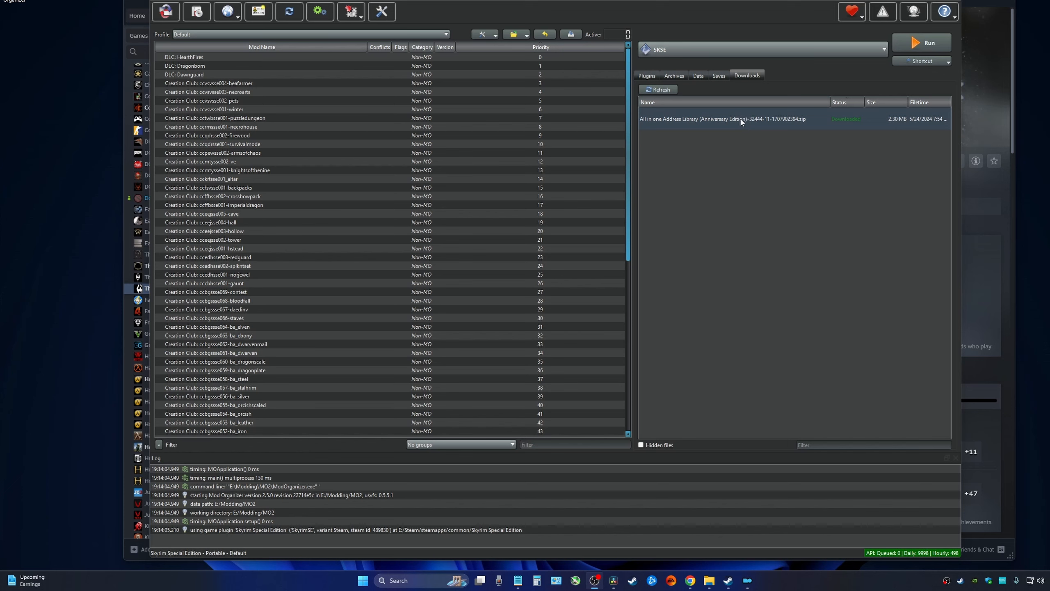
double_click(741, 120)
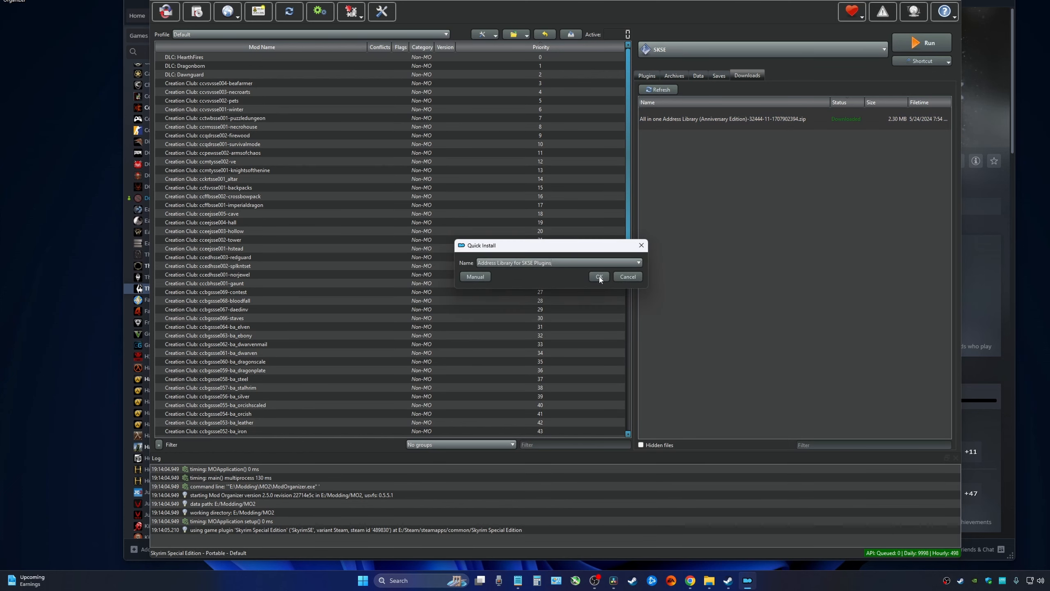
click(599, 277)
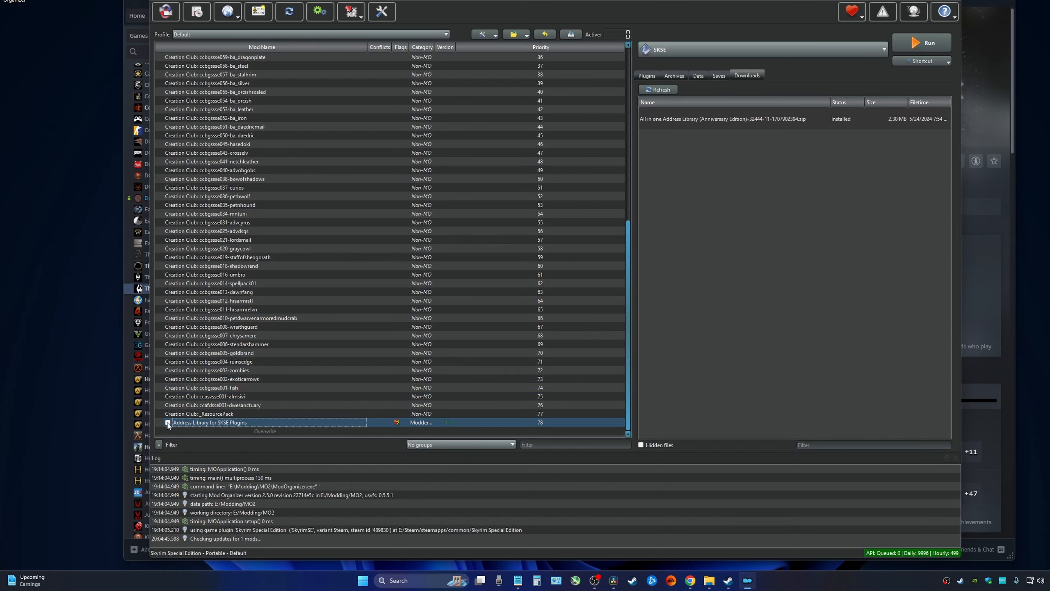
click(168, 422)
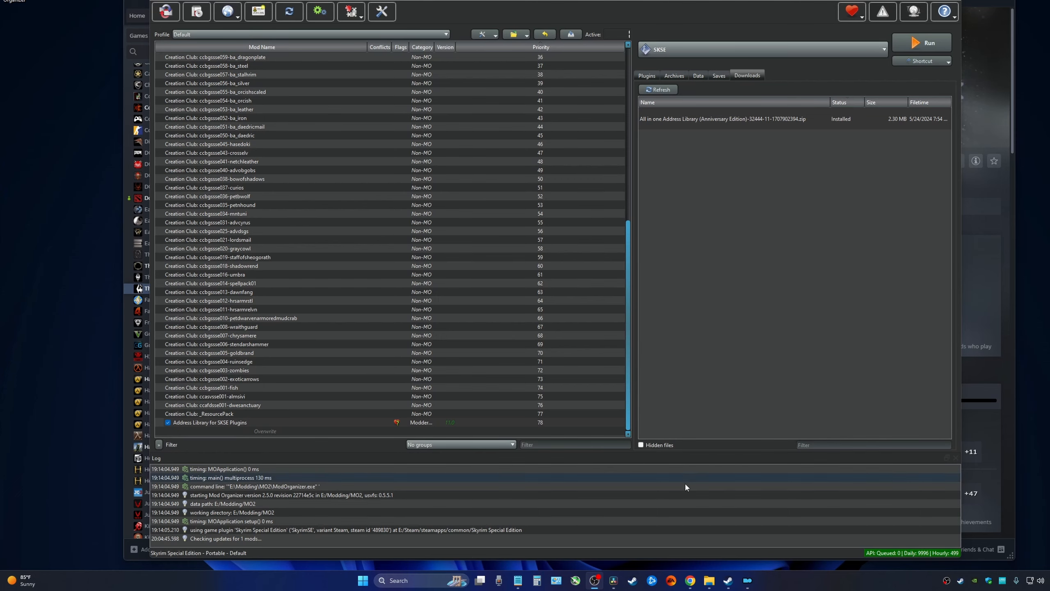
Switch back to Chrome, dismiss the download notice, search Nexus Mods for "skyui" and open the SkyUI page.
click(690, 580)
click(761, 241)
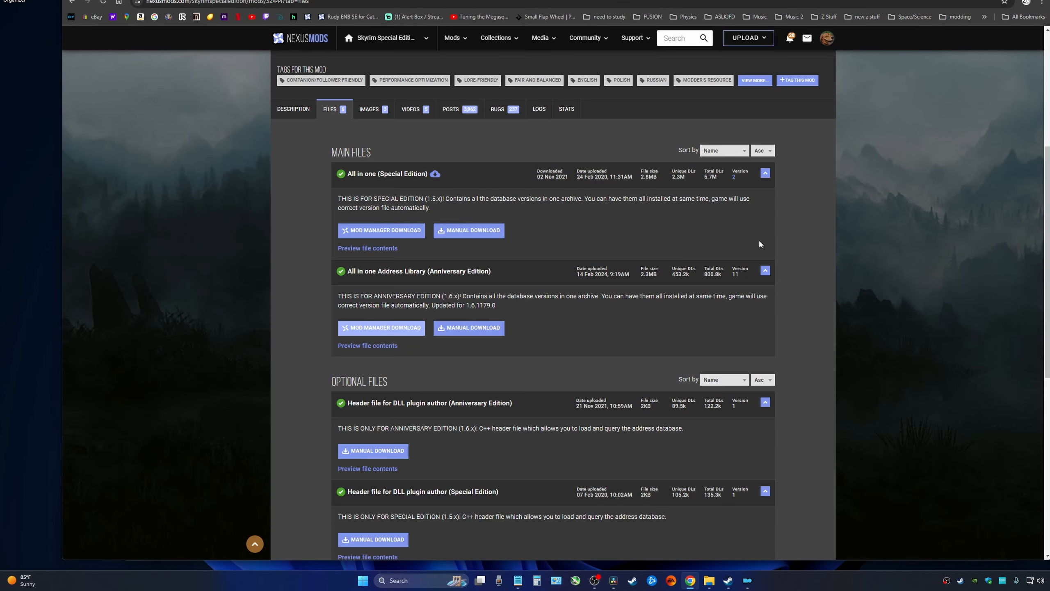
click(674, 39)
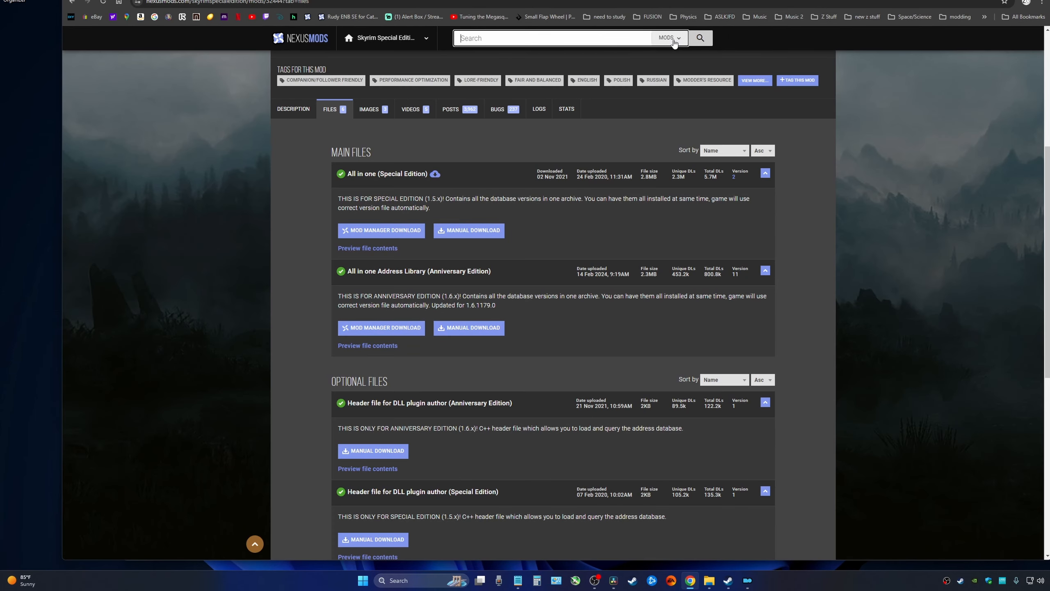
text(sky)
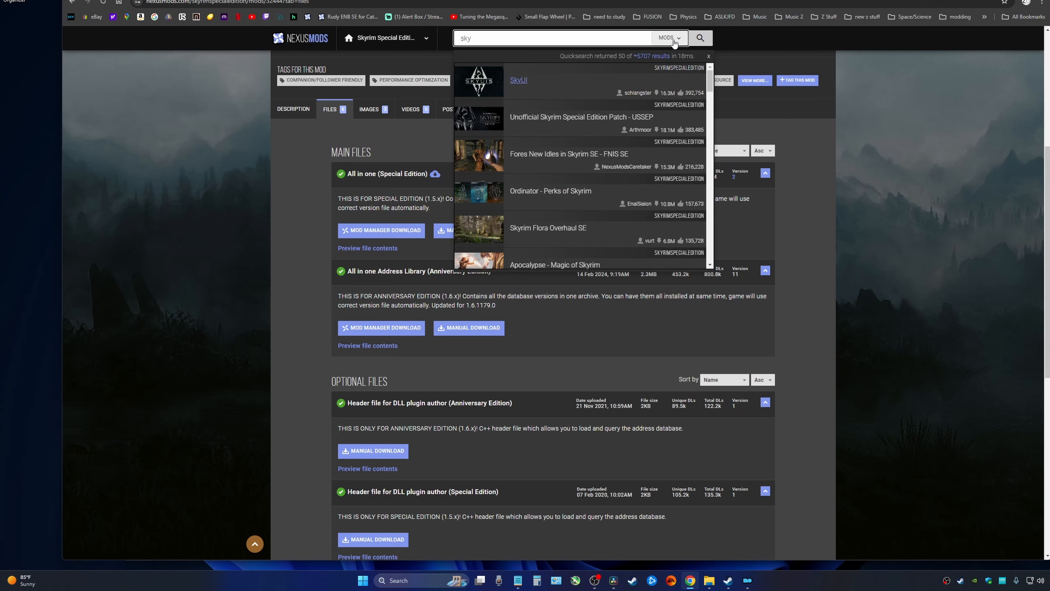
text(ui)
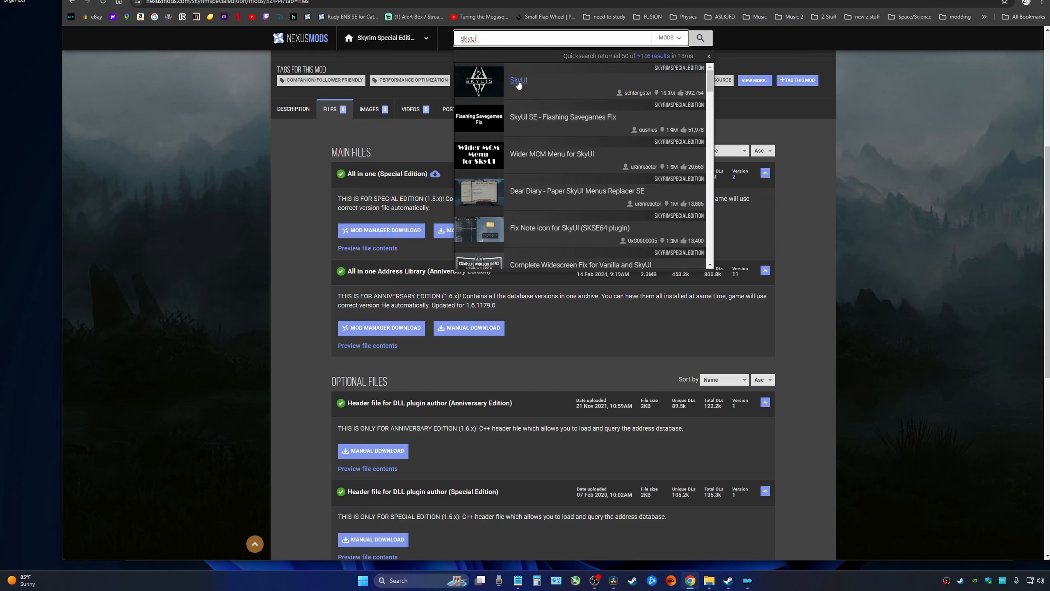
click(518, 80)
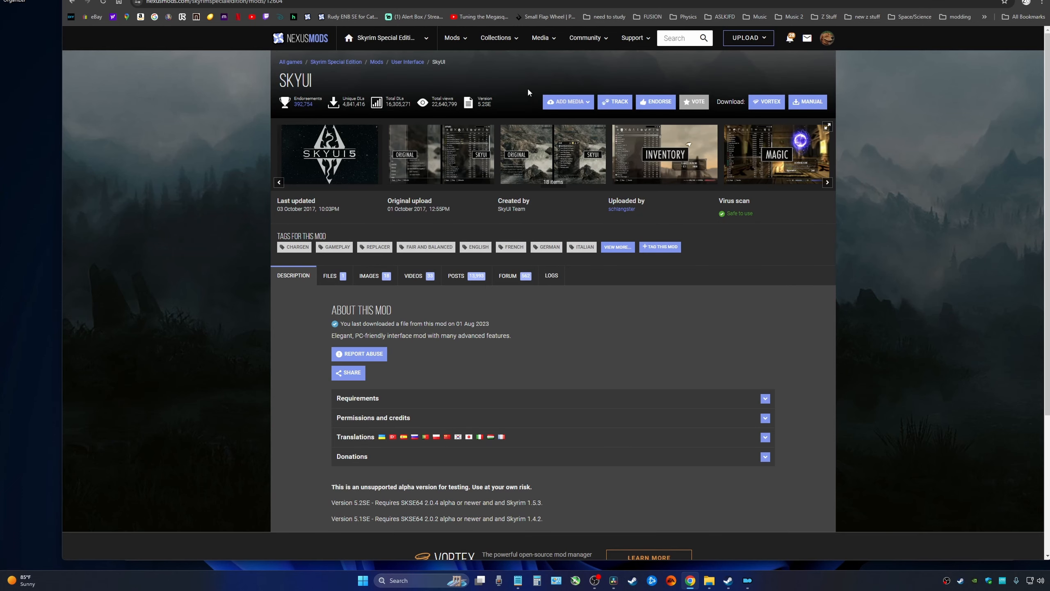
Download the main file SkyUI_5_2_SE through the mod manager.
scroll(336, 198, down, 2)
click(332, 190)
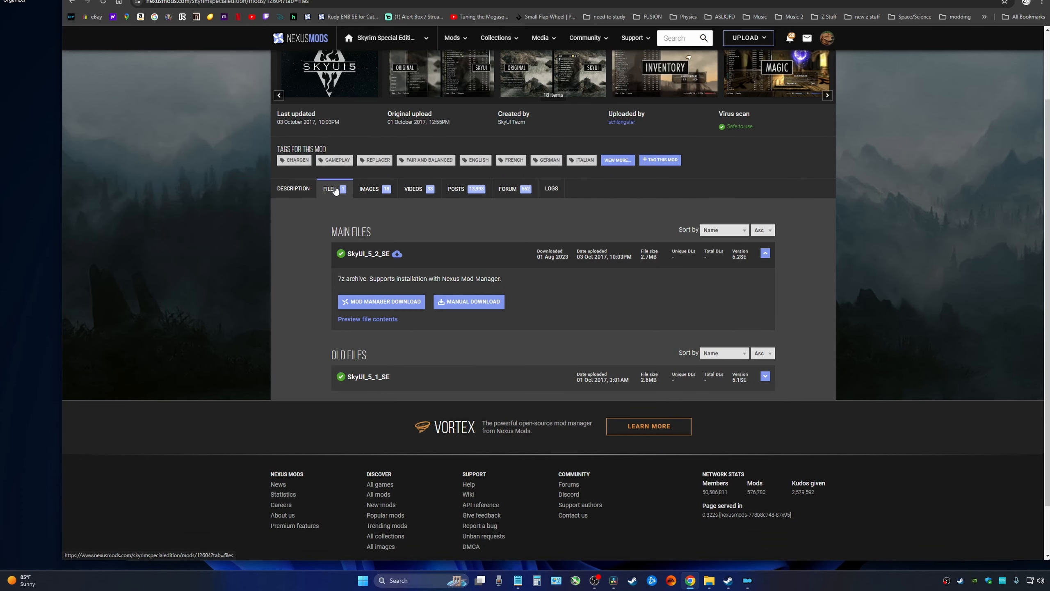
click(386, 309)
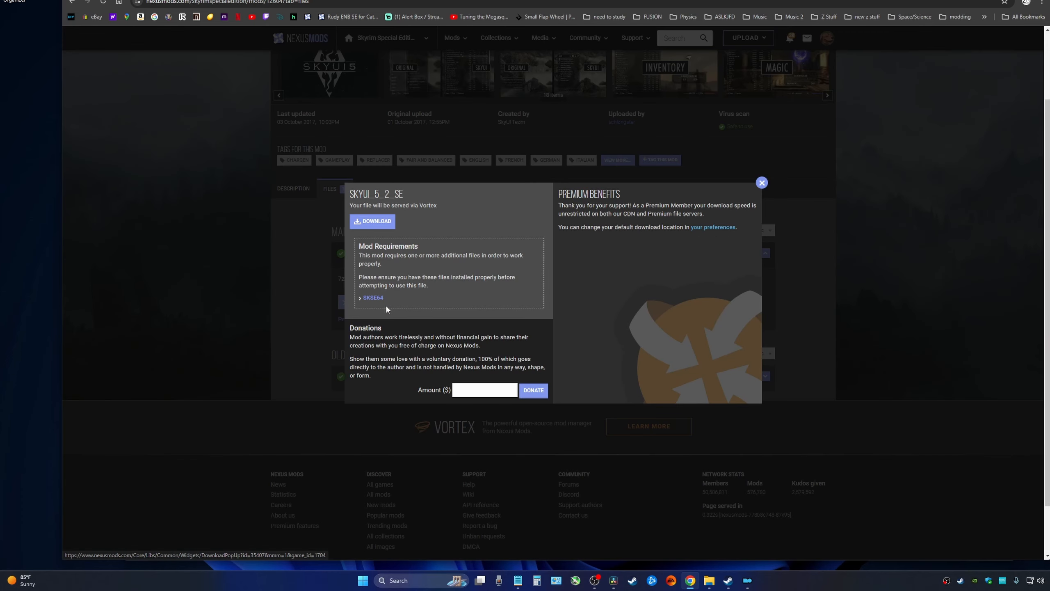
Switch to Mod Organizer, install the downloaded SkyUI archive under the name SkyUI, and enable the mod.
click(747, 580)
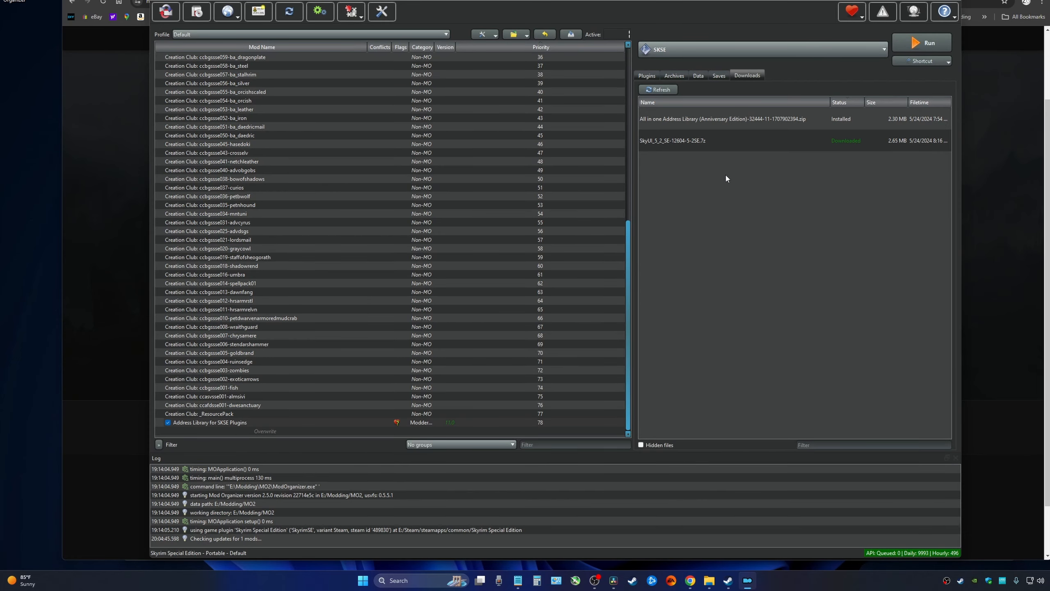
double_click(700, 141)
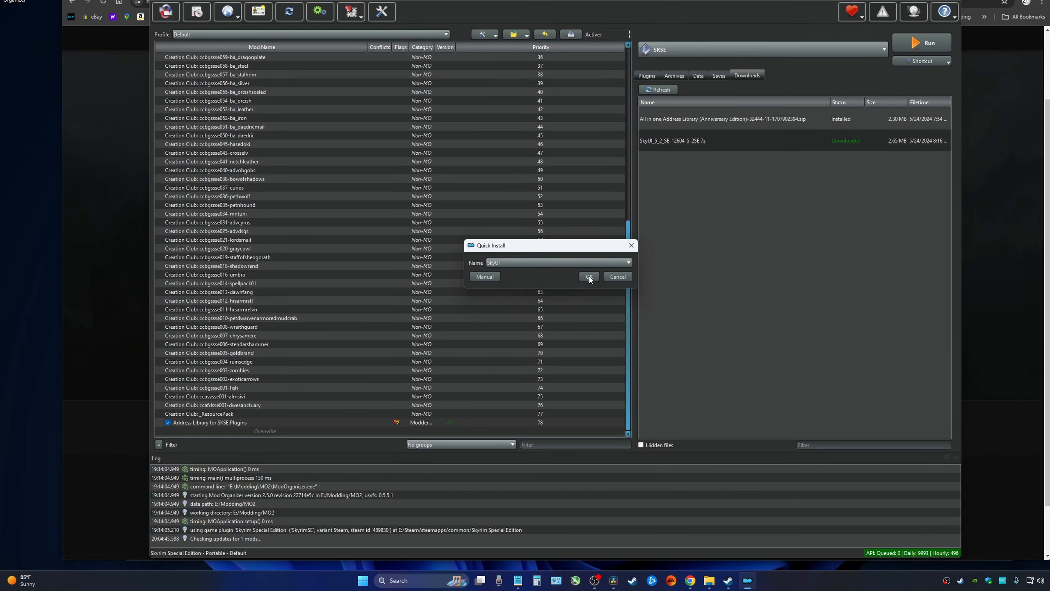
click(589, 278)
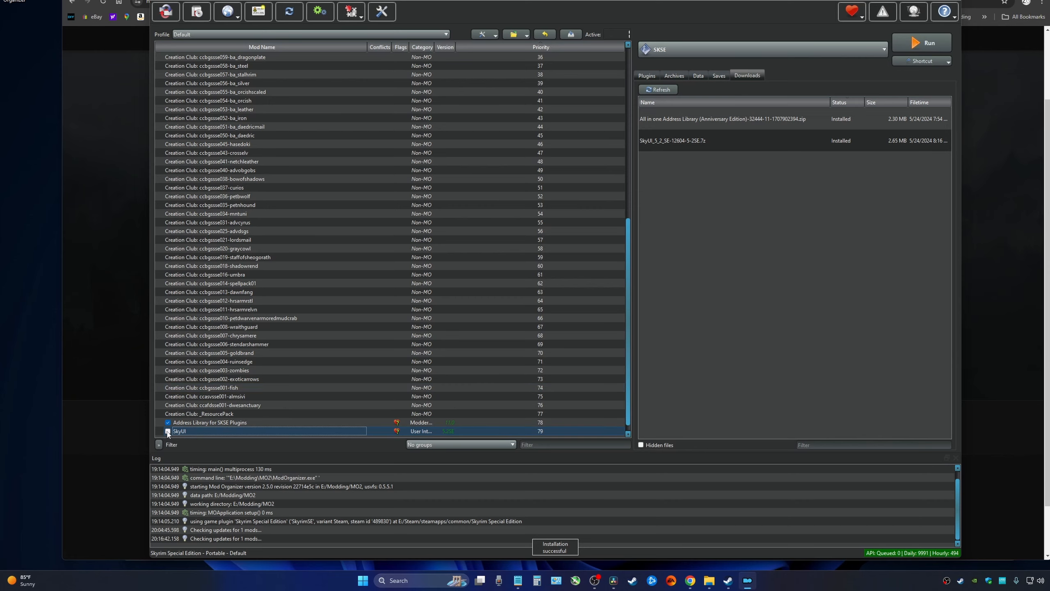
click(167, 431)
Switch to Chrome, close the download notice, search for "skyui flashing" and open SkyUI SE - Flashing Savegames Fix.
click(690, 580)
click(762, 182)
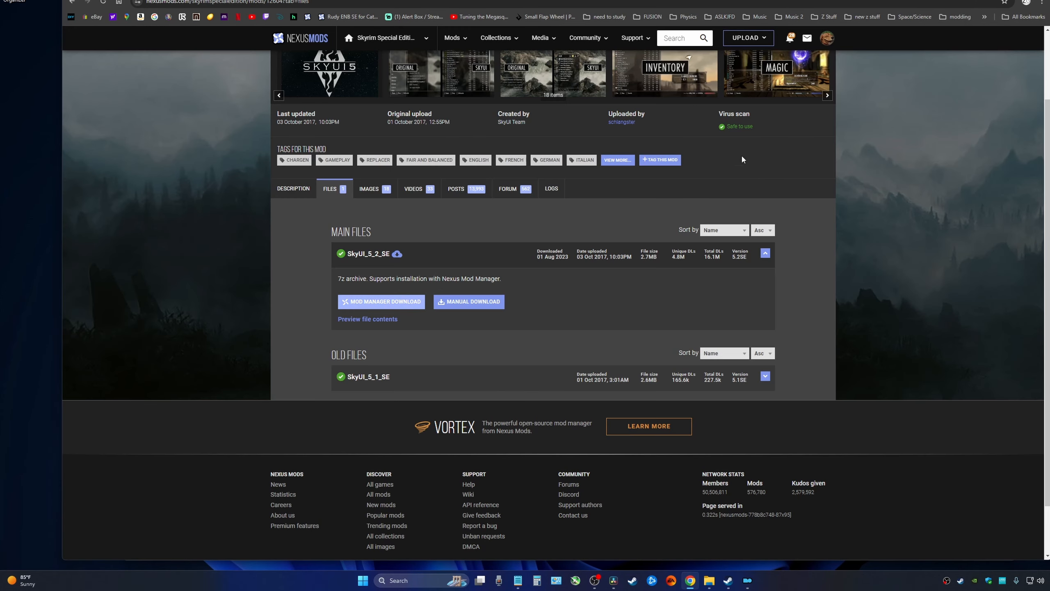
click(671, 40)
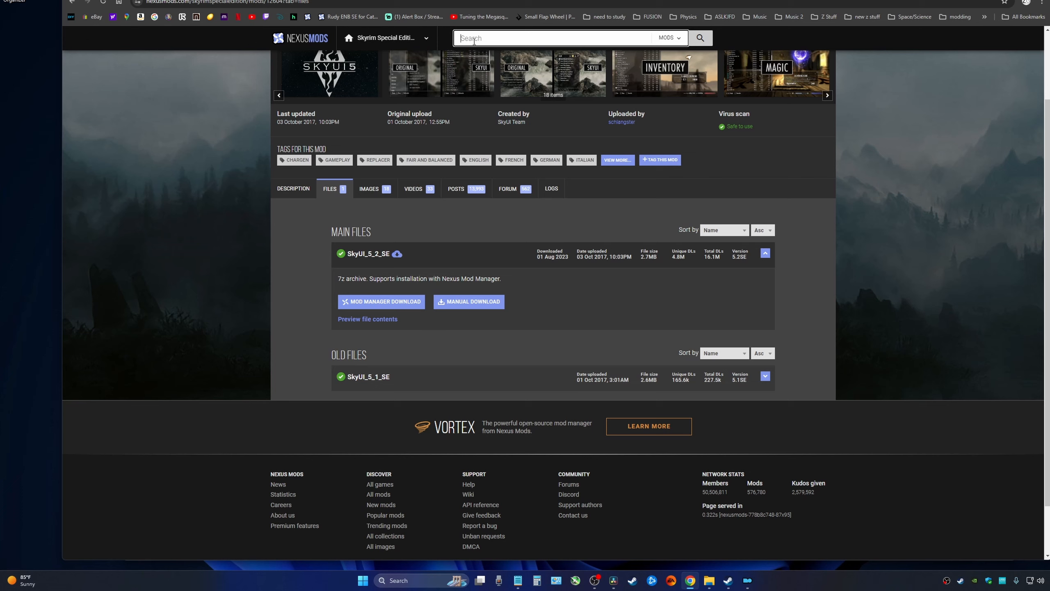
text(skyui)
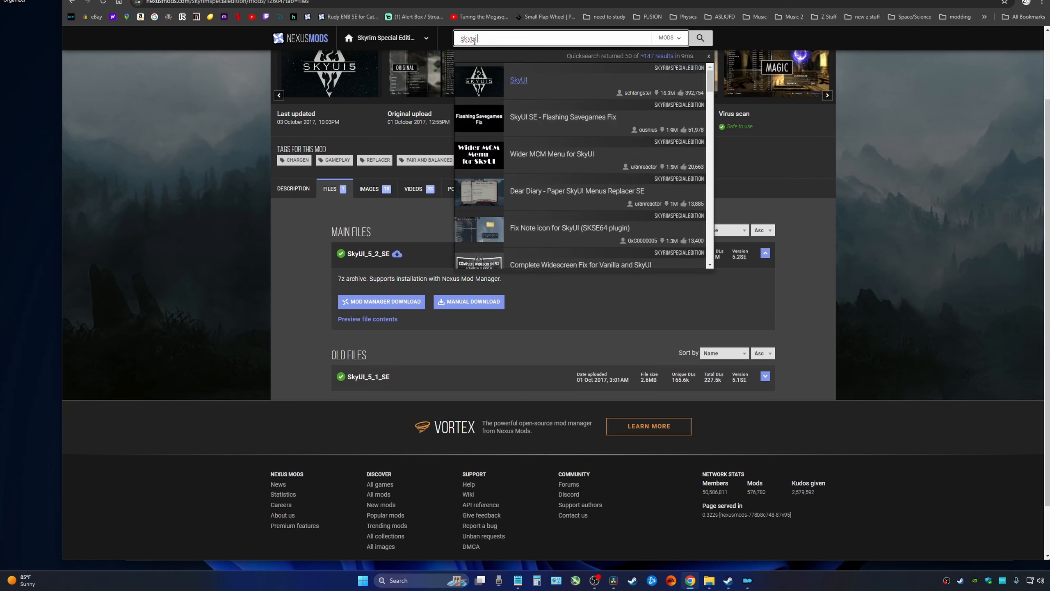
text( flashing)
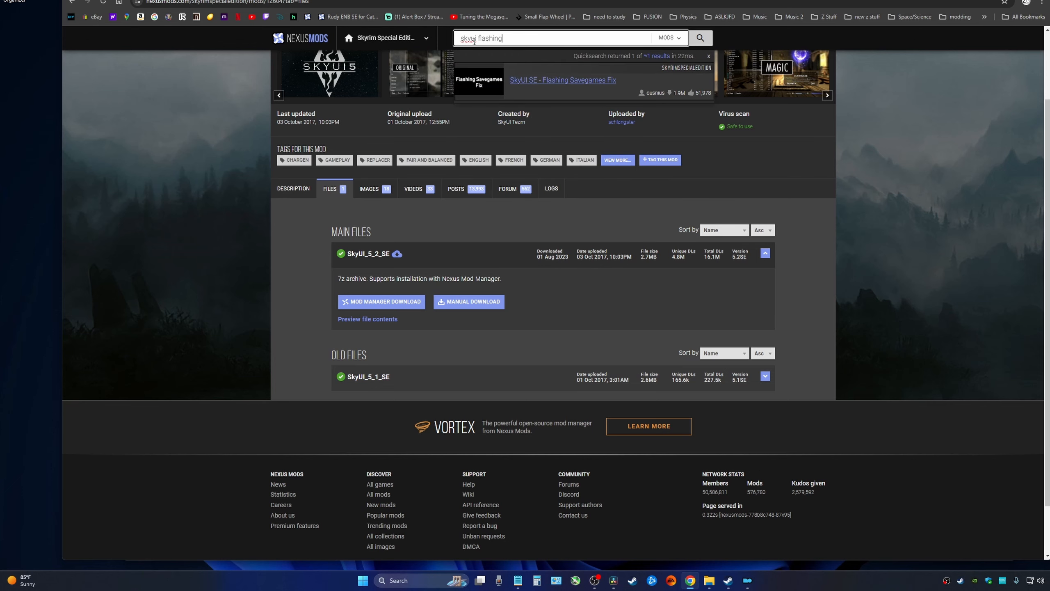
click(555, 84)
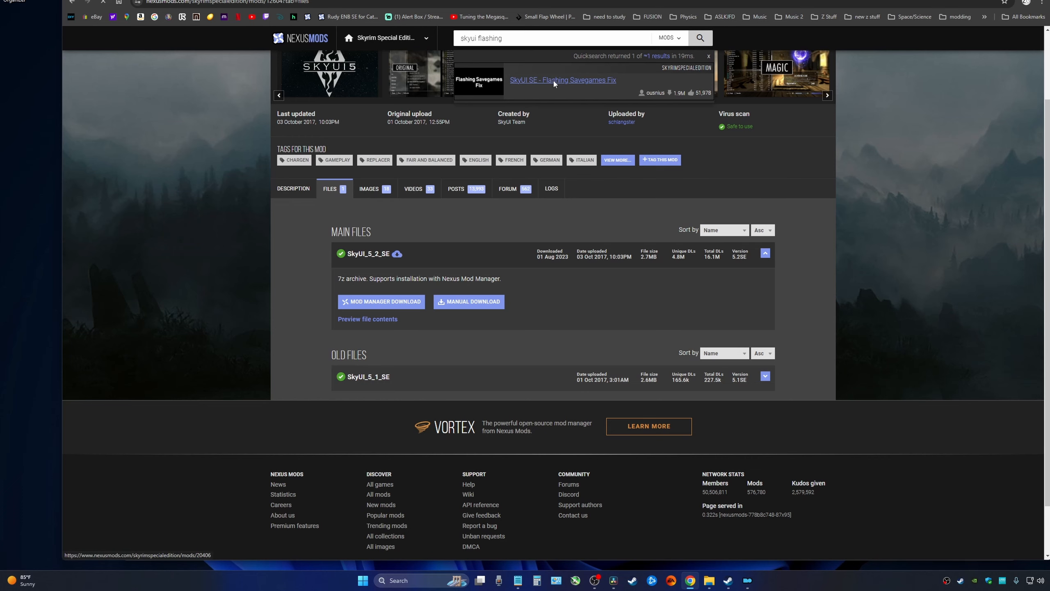
Follow the description's link to SkyUI SE - Difficulty Persistence Fix and download its main file through the mod manager.
scroll(528, 247, down, 5)
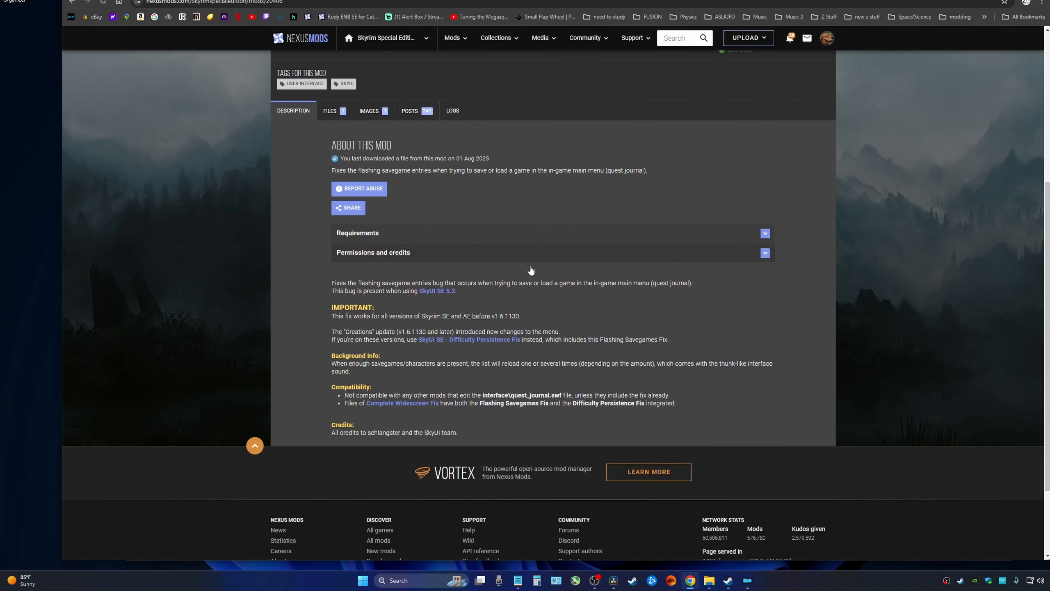
scroll(531, 270, down, 1)
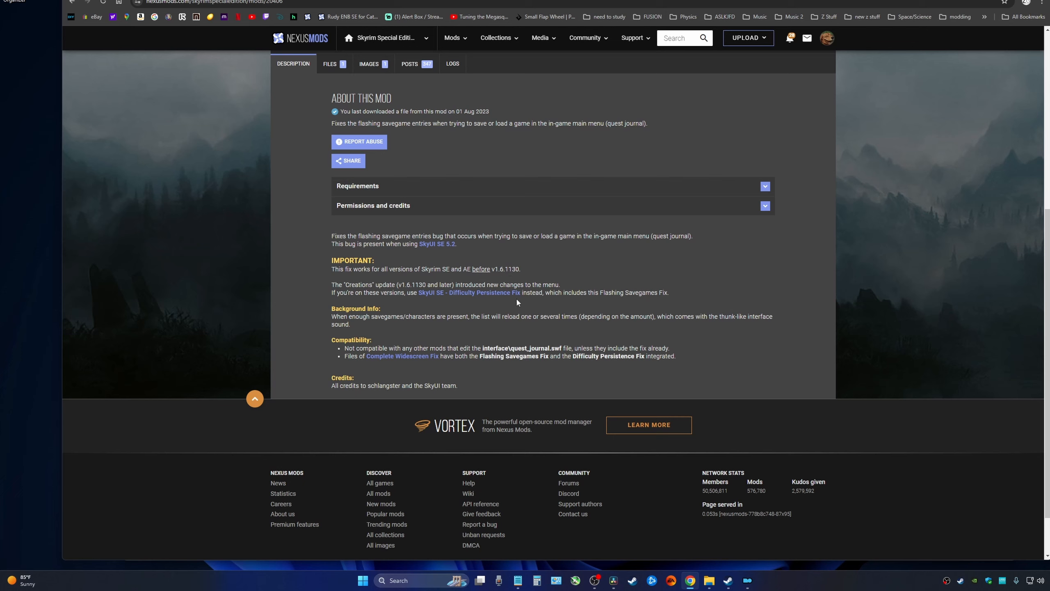
click(482, 294)
scroll(482, 293, down, 3)
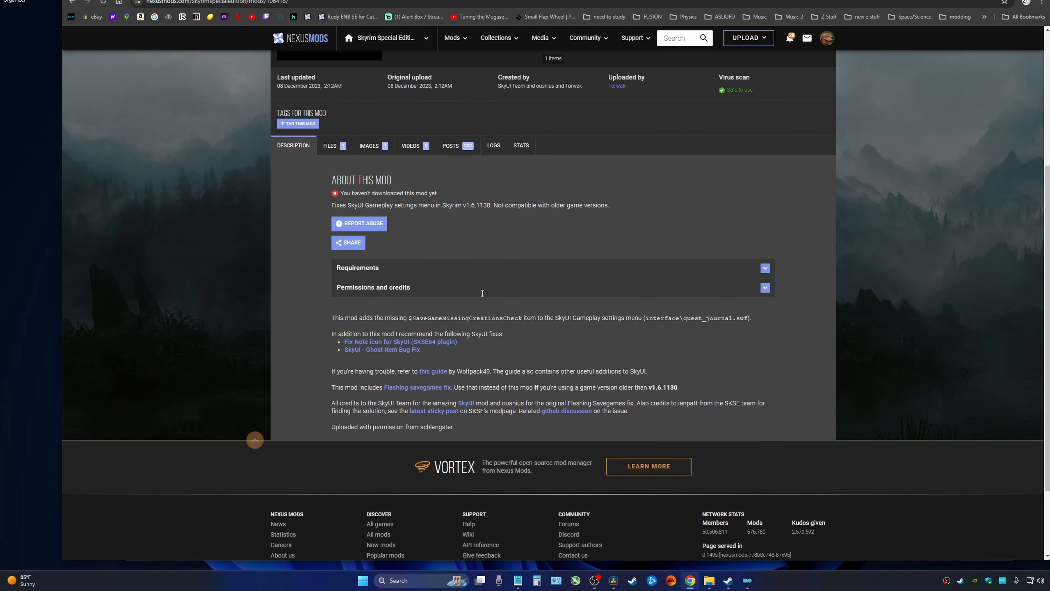
click(333, 145)
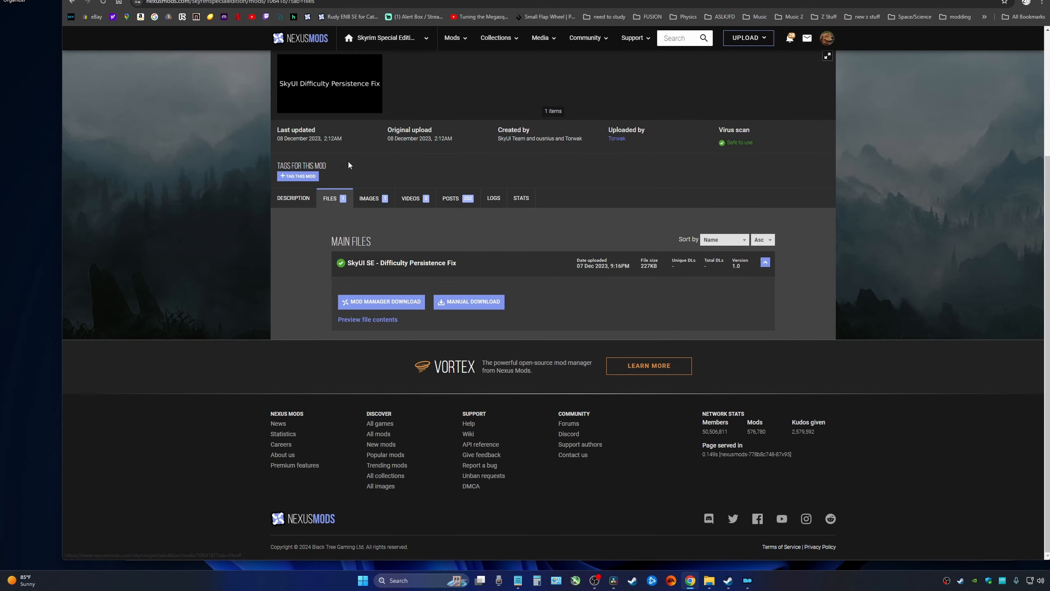
click(384, 308)
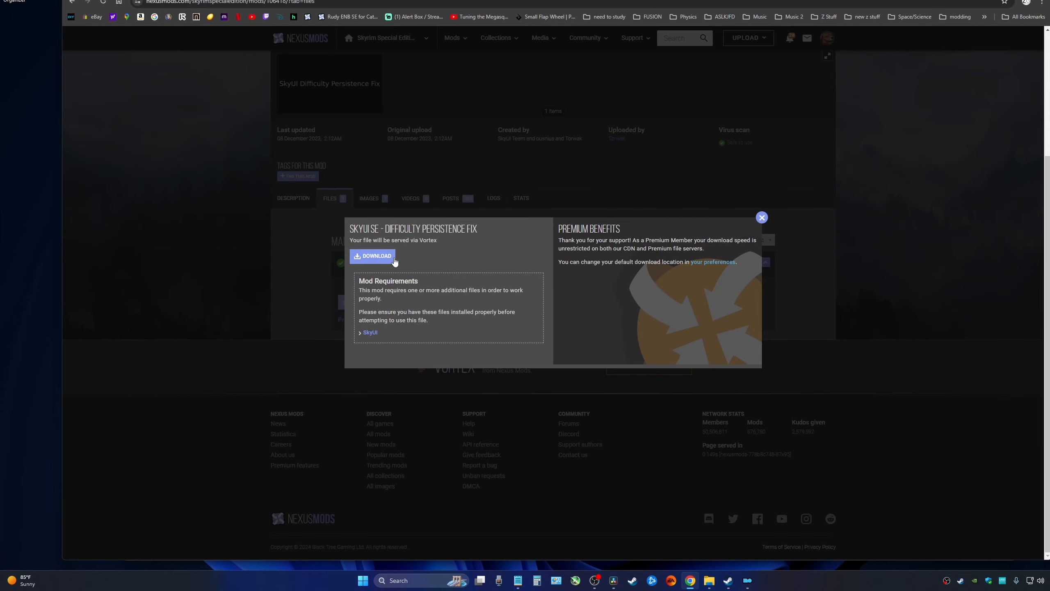
click(374, 256)
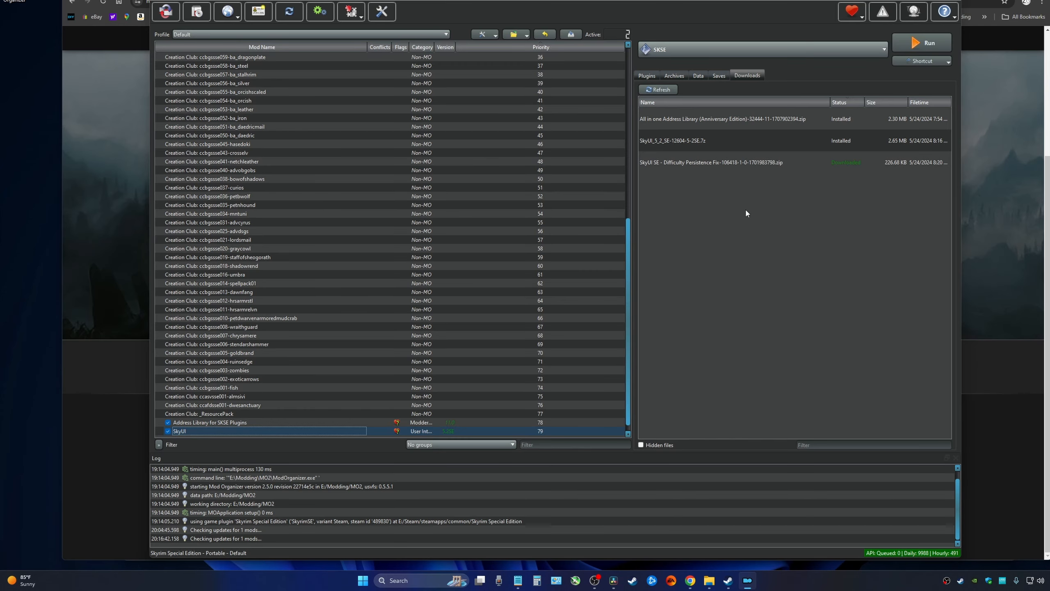
Install the downloaded SkyUI SE - Difficulty Persistence Fix archive in Mod Organizer and enable the mod.
double_click(699, 166)
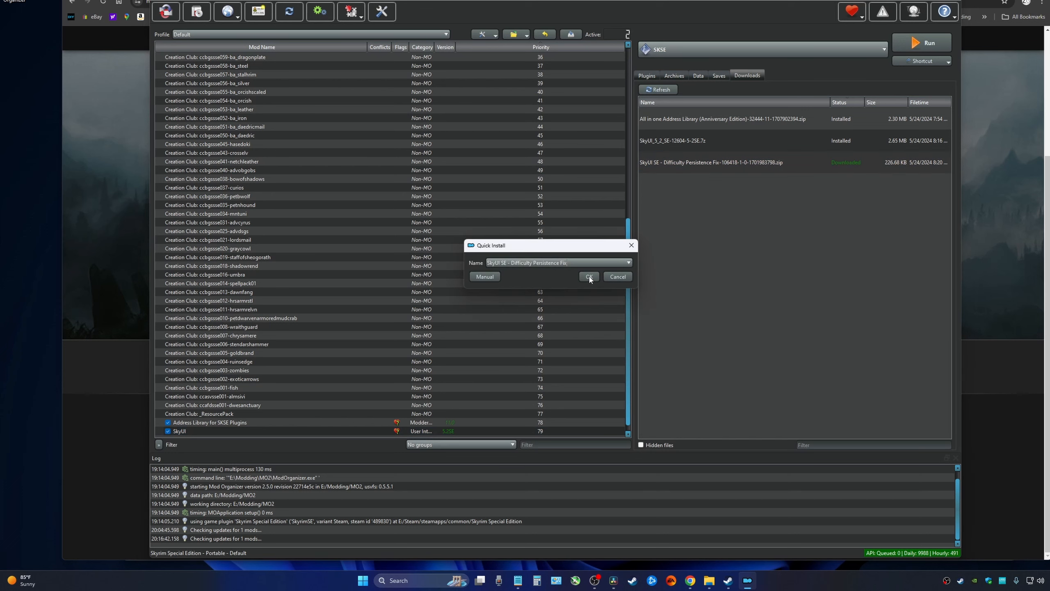
click(589, 277)
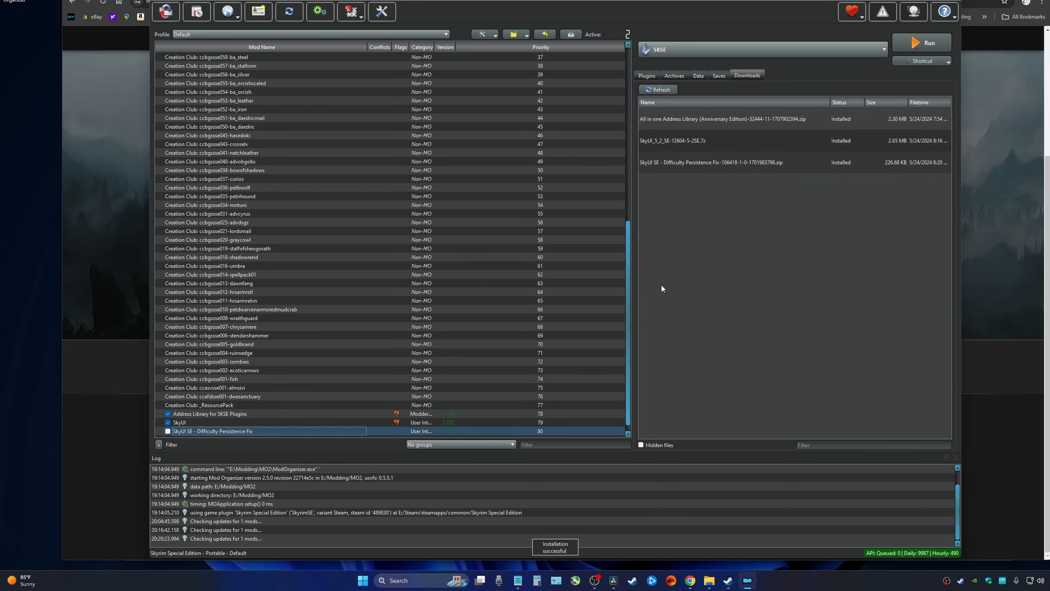
click(168, 431)
click(766, 251)
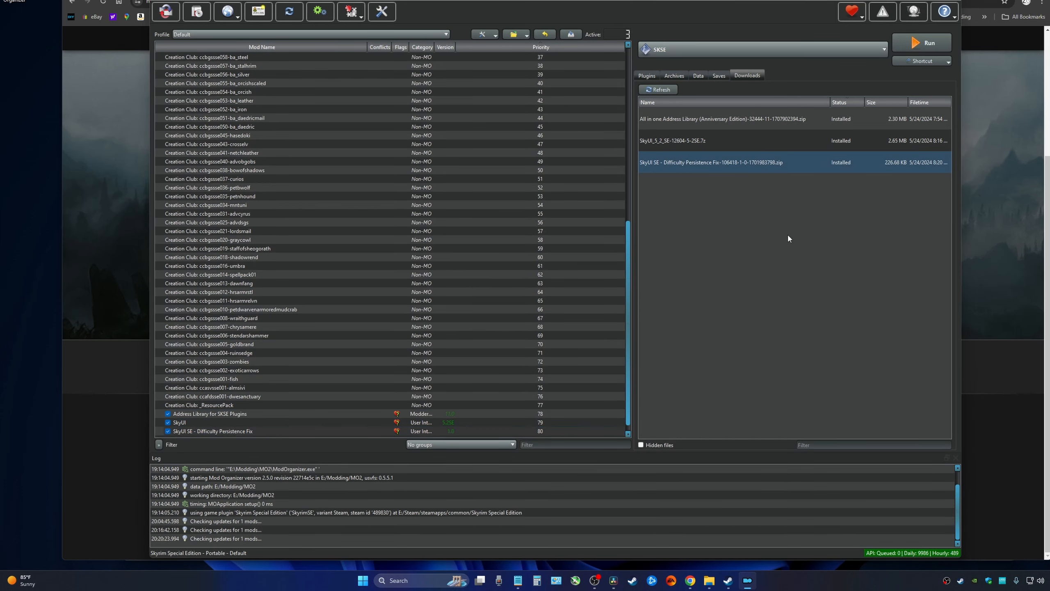
Launch Skyrim through SKSE, enter the game and check SkyUI's inventory menu.
click(908, 45)
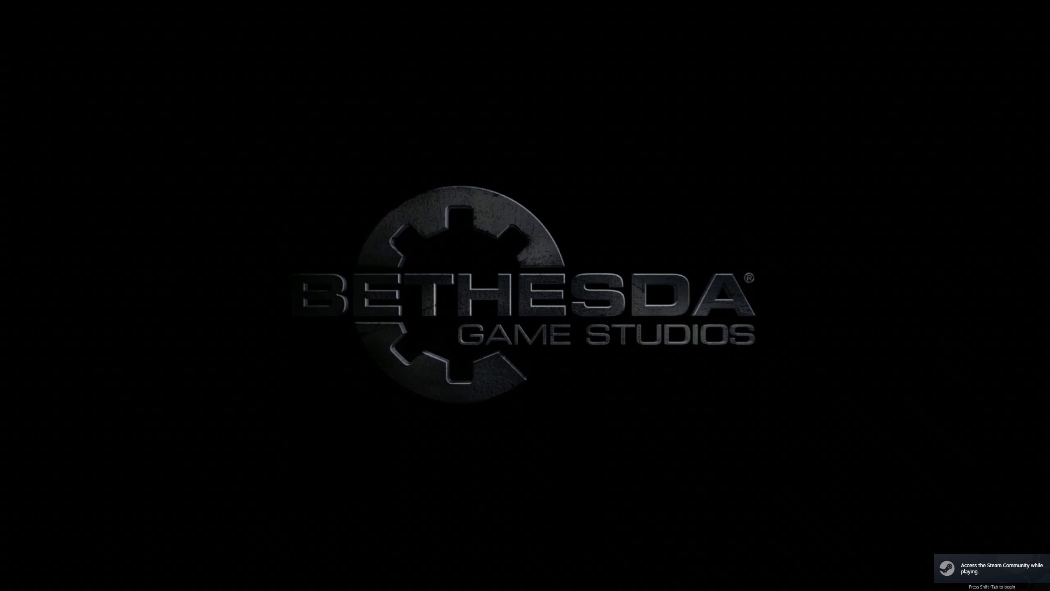
click(986, 435)
click(730, 542)
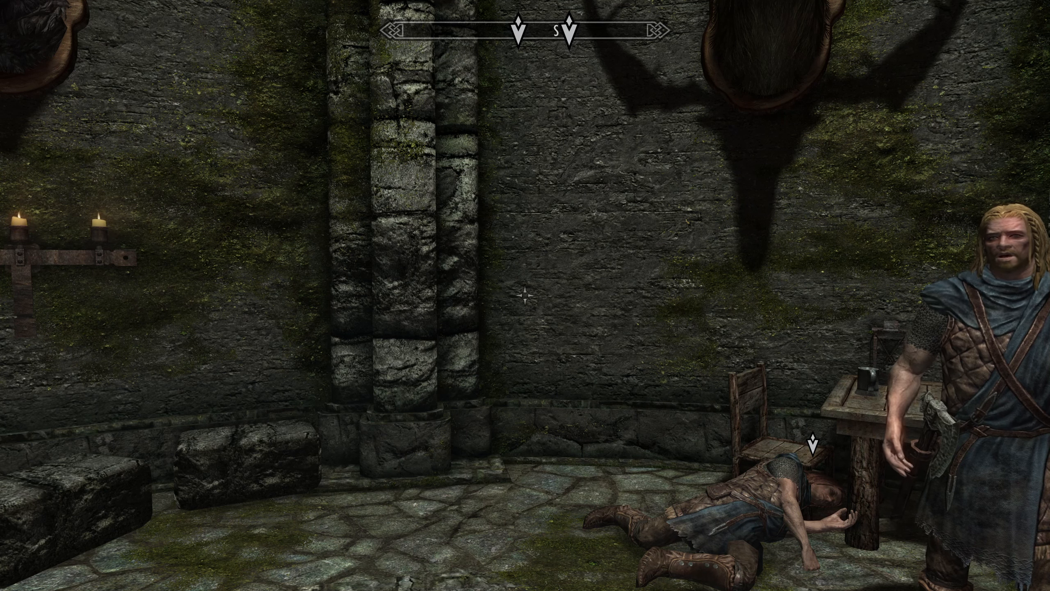
key(i)
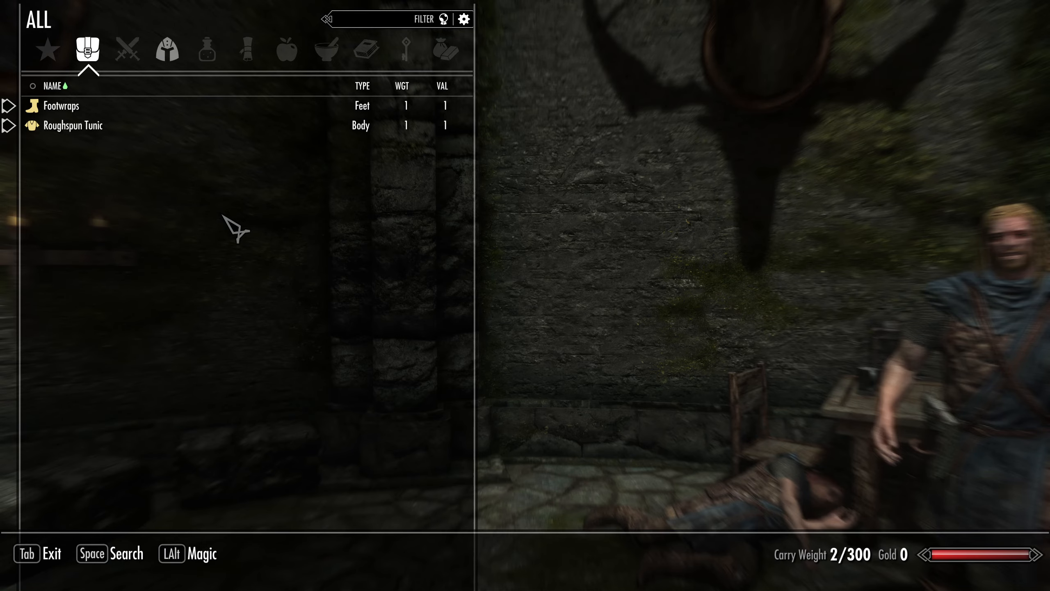
key(Tab)
Create a new save from the journal's system page and quit the game to the desktop.
key(j)
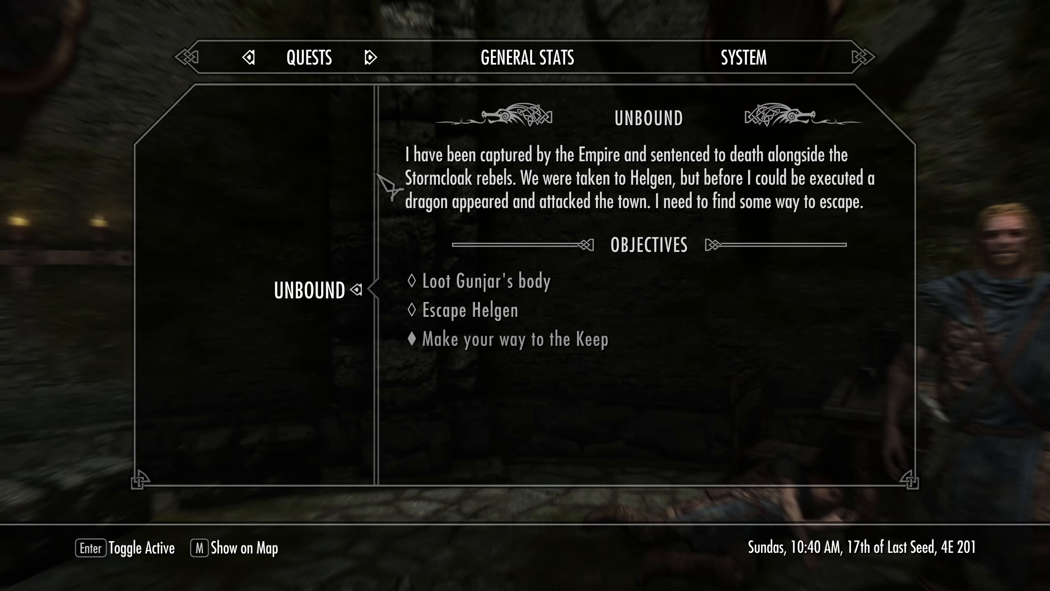
click(744, 59)
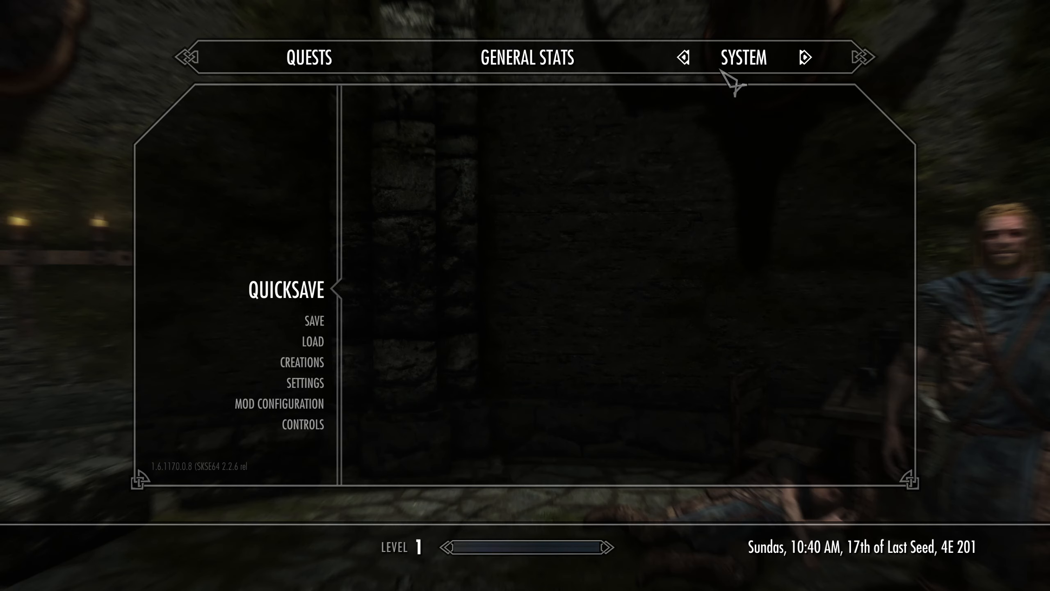
click(322, 323)
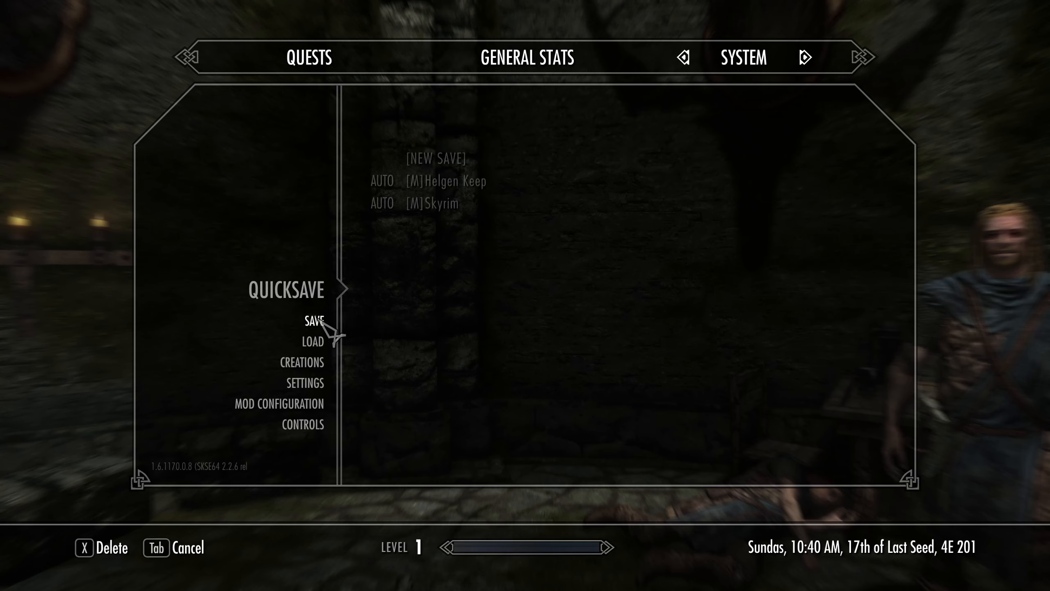
click(433, 160)
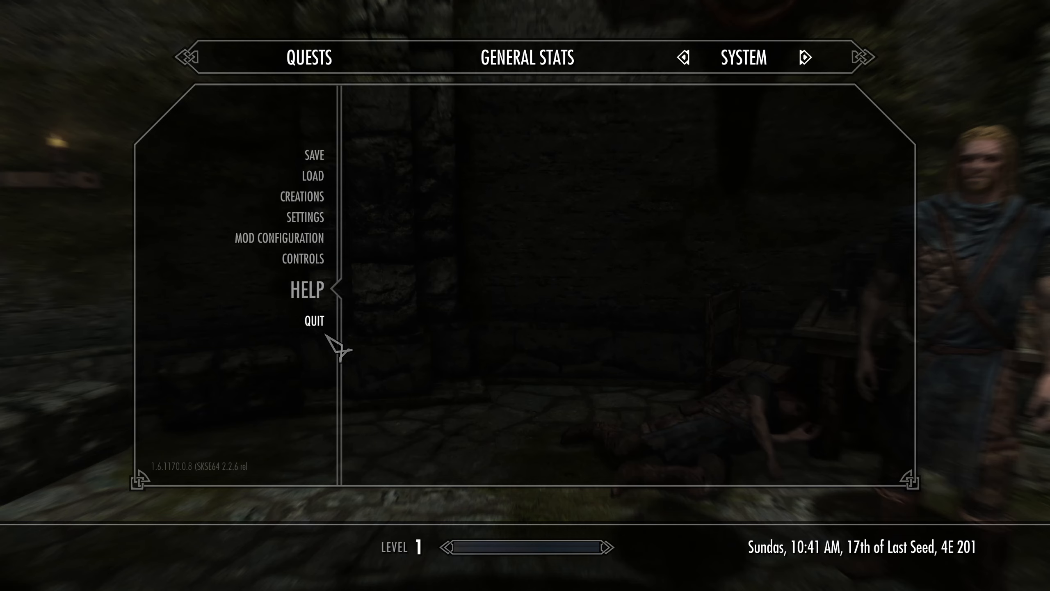
click(326, 327)
click(407, 308)
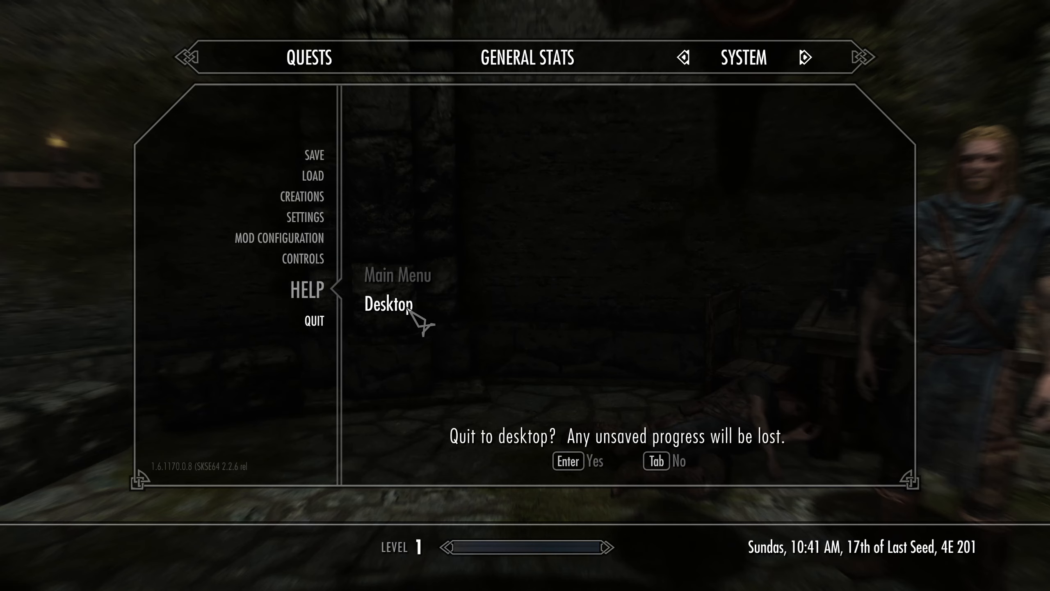
click(571, 462)
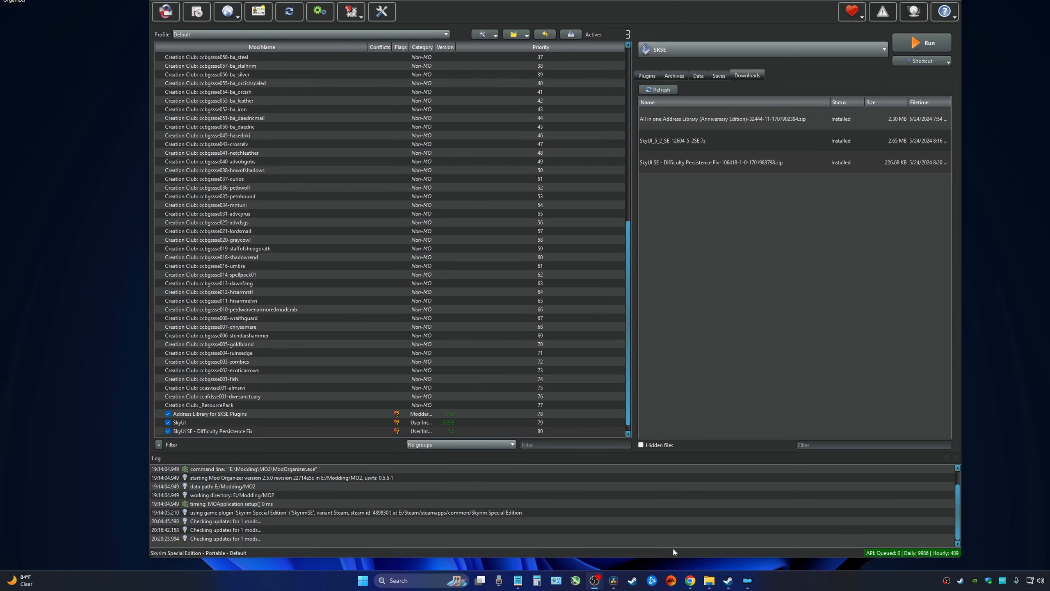
Switch to Chrome, search Nexus Mods for "uno" and open Unofficial Skyrim Special Edition Patch - USSEP.
click(690, 580)
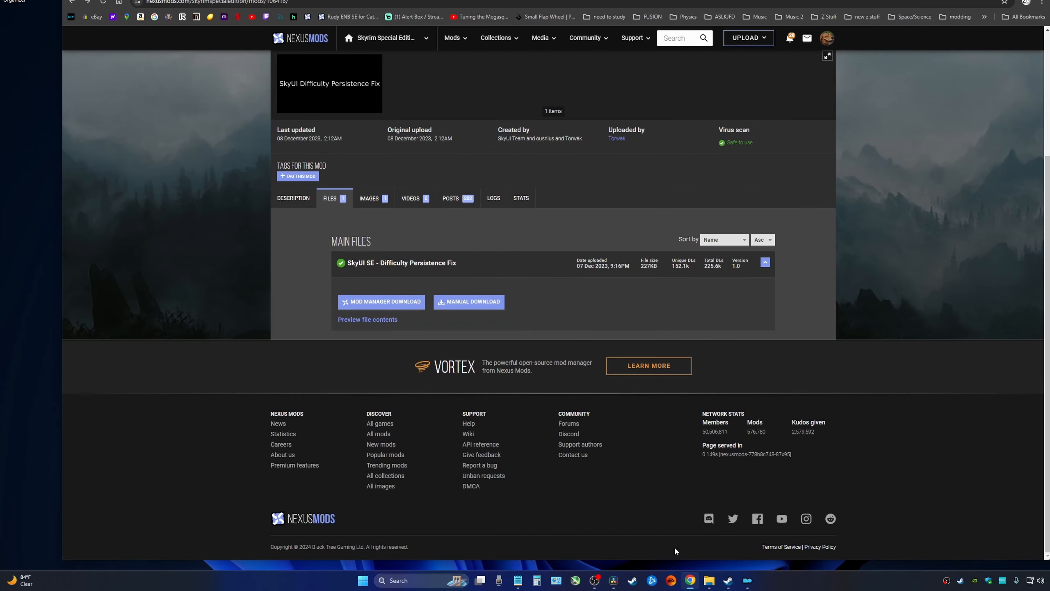
click(661, 36)
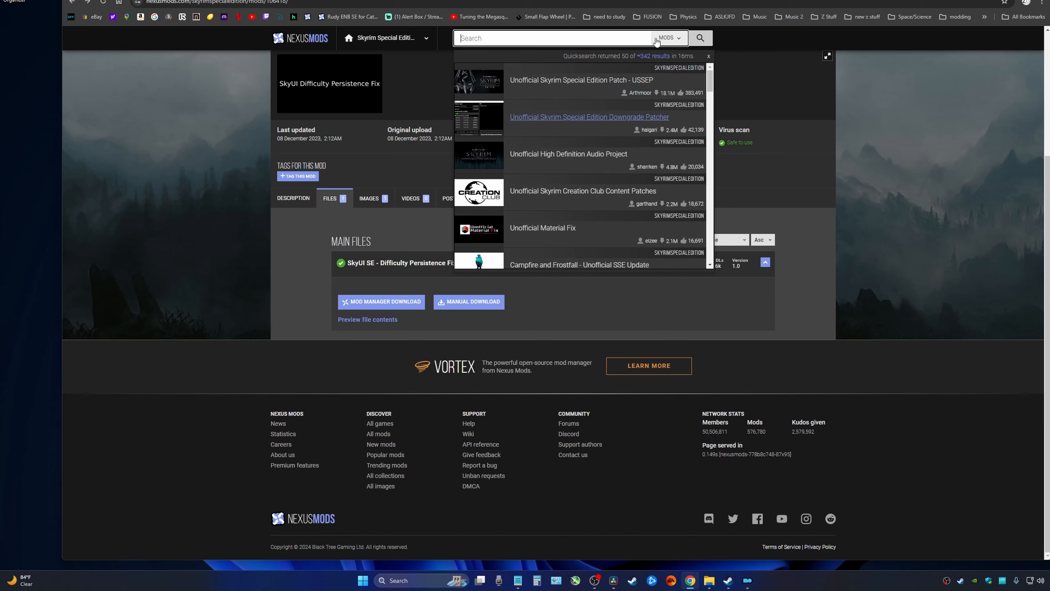
text(uno)
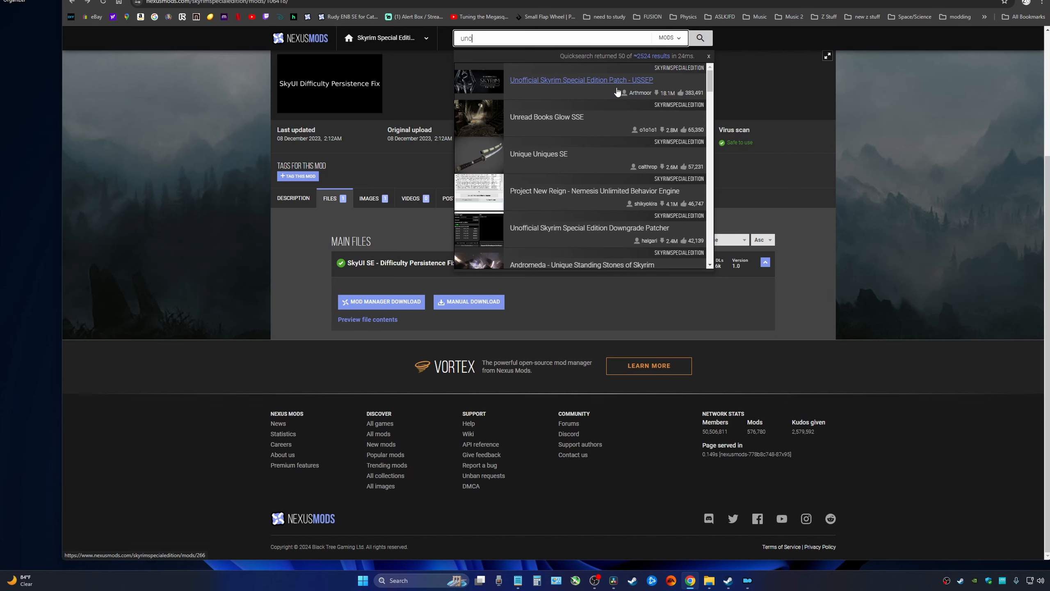
click(560, 83)
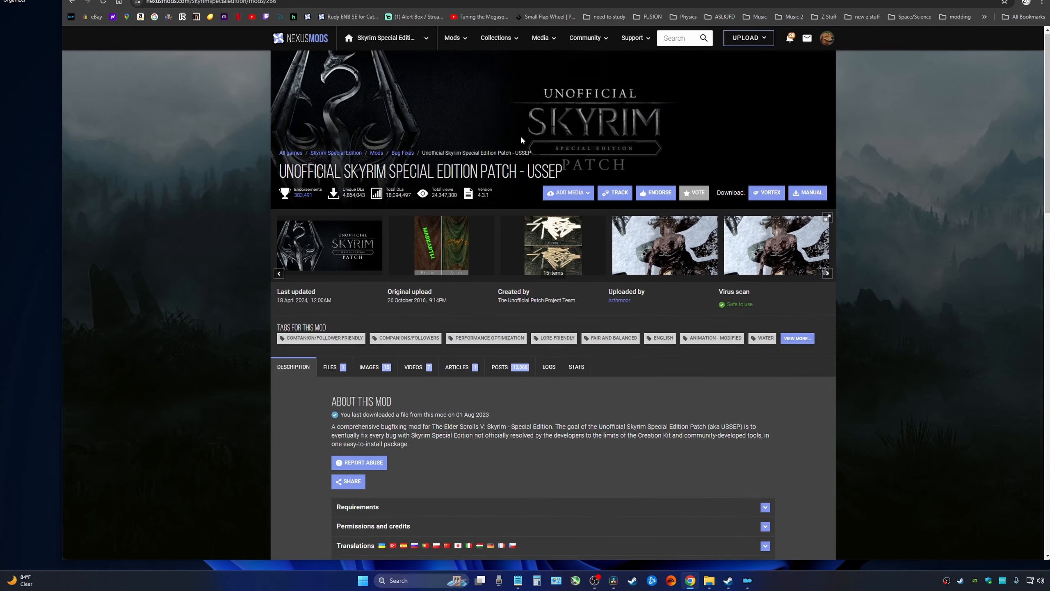
Download the main file of the Unofficial Skyrim Special Edition Patch through the mod manager.
scroll(520, 135, down, 4)
click(331, 196)
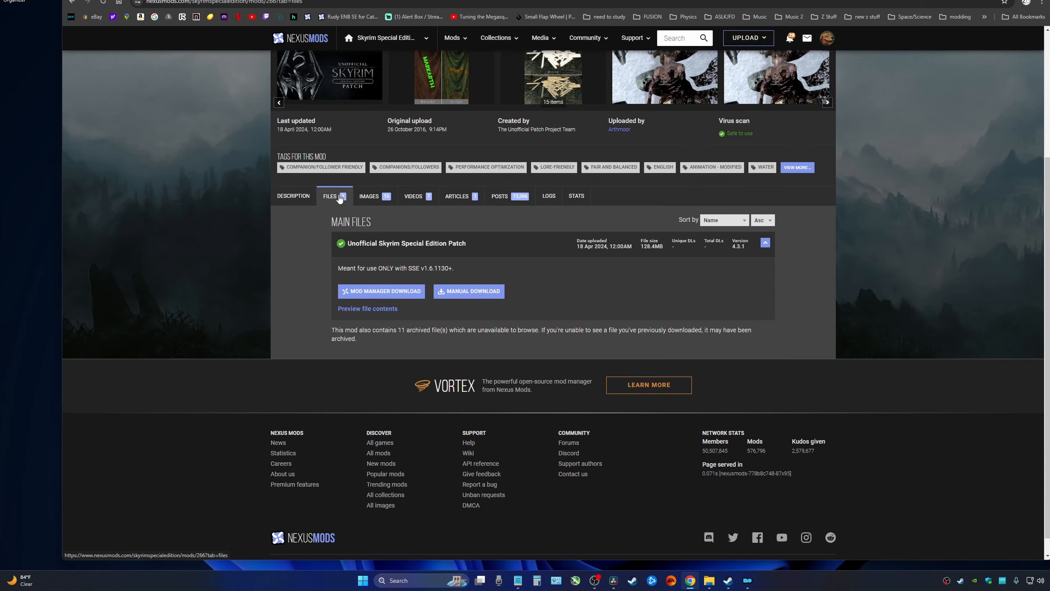
scroll(383, 196, down, 1)
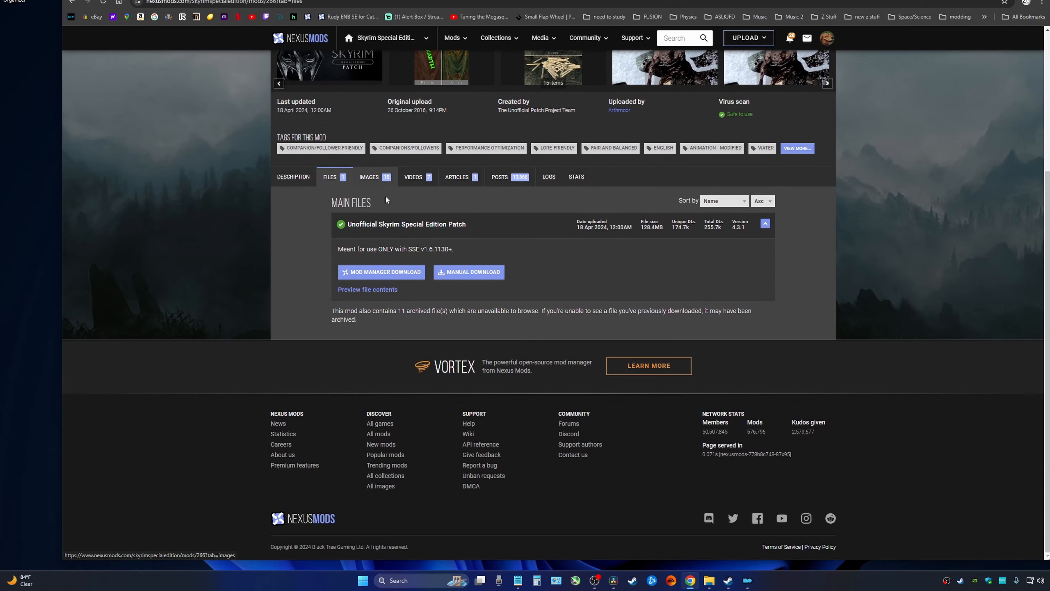
click(397, 280)
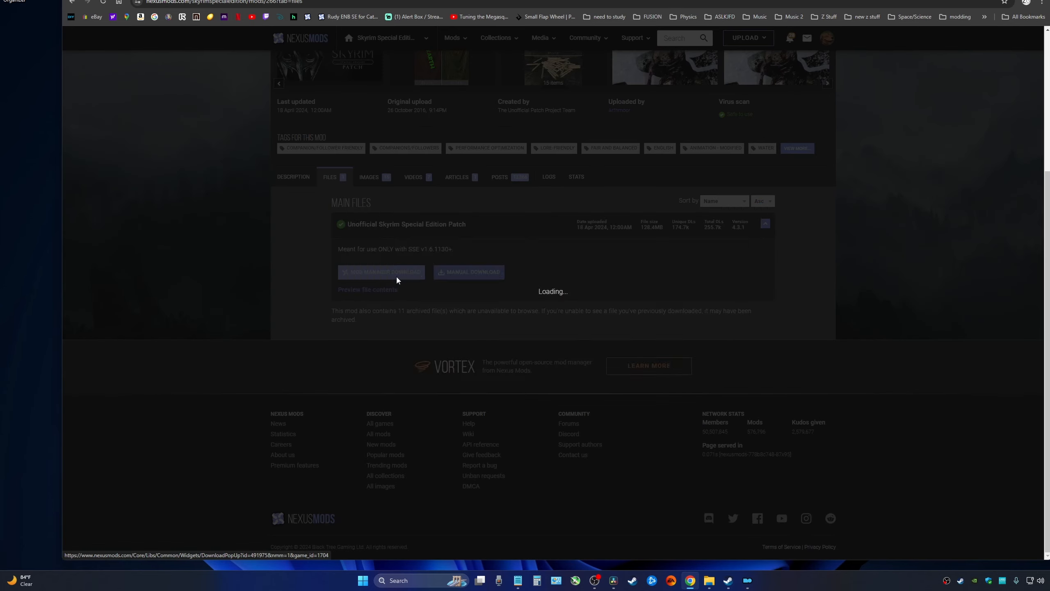
click(763, 208)
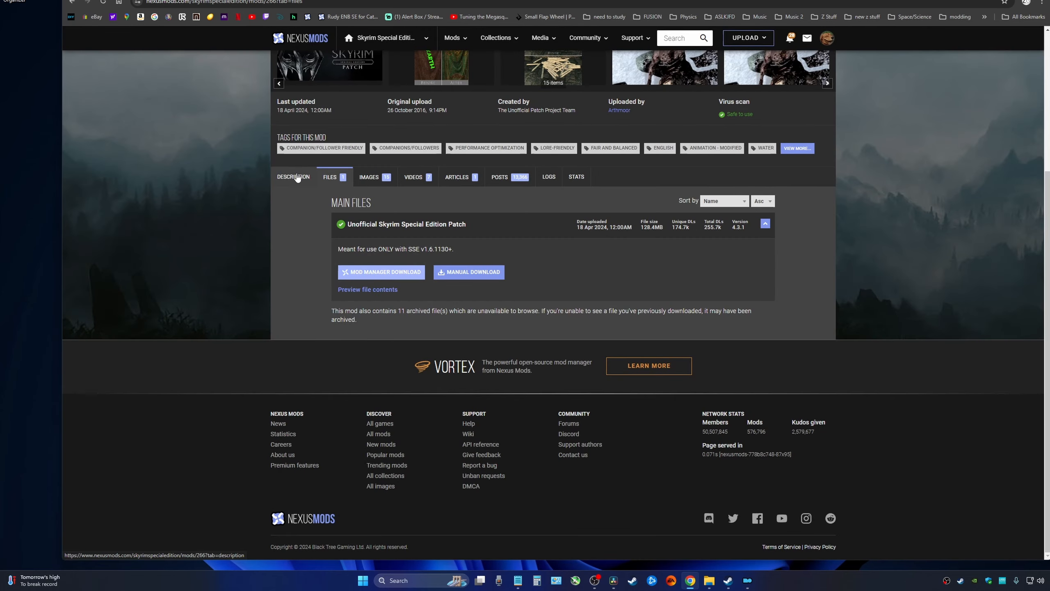
Follow the description's link to Unofficial Skyrim Creation Club Content Patches and download its main file through the mod manager.
click(297, 178)
scroll(464, 225, down, 5)
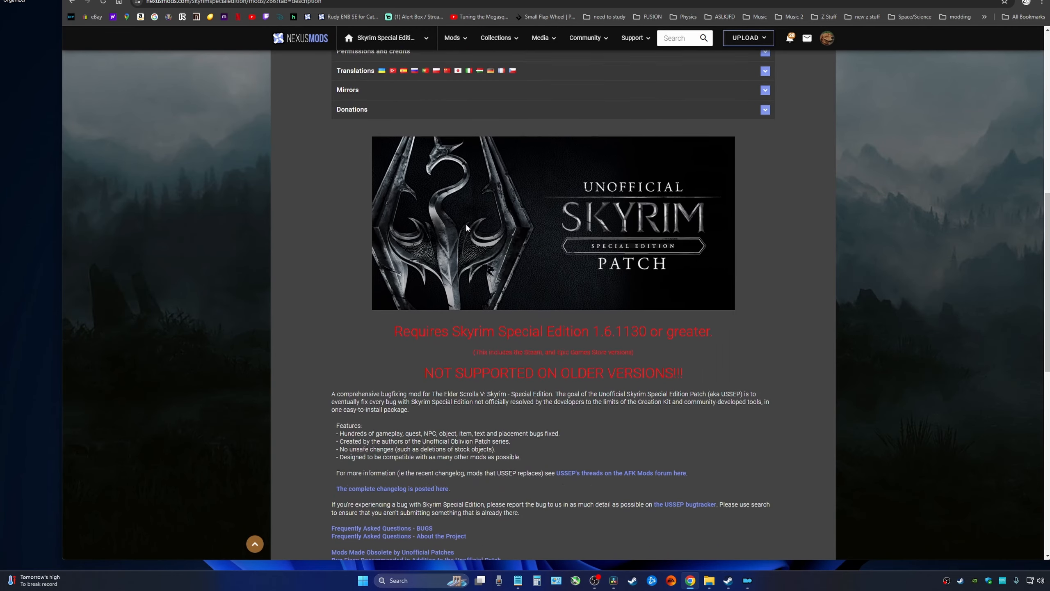
scroll(467, 226, down, 5)
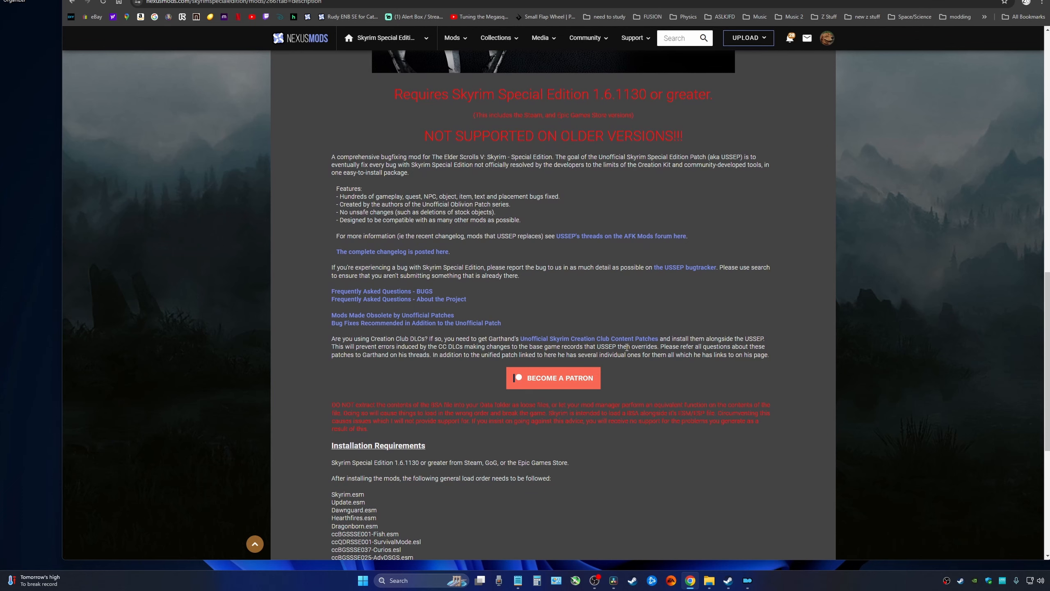
click(569, 342)
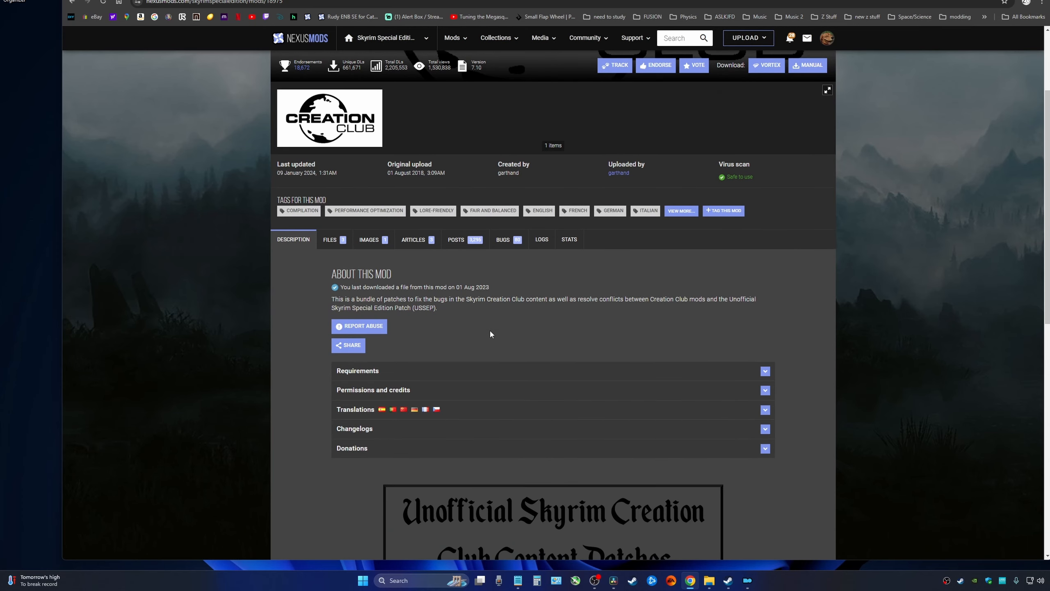
scroll(491, 334, down, 1)
click(335, 195)
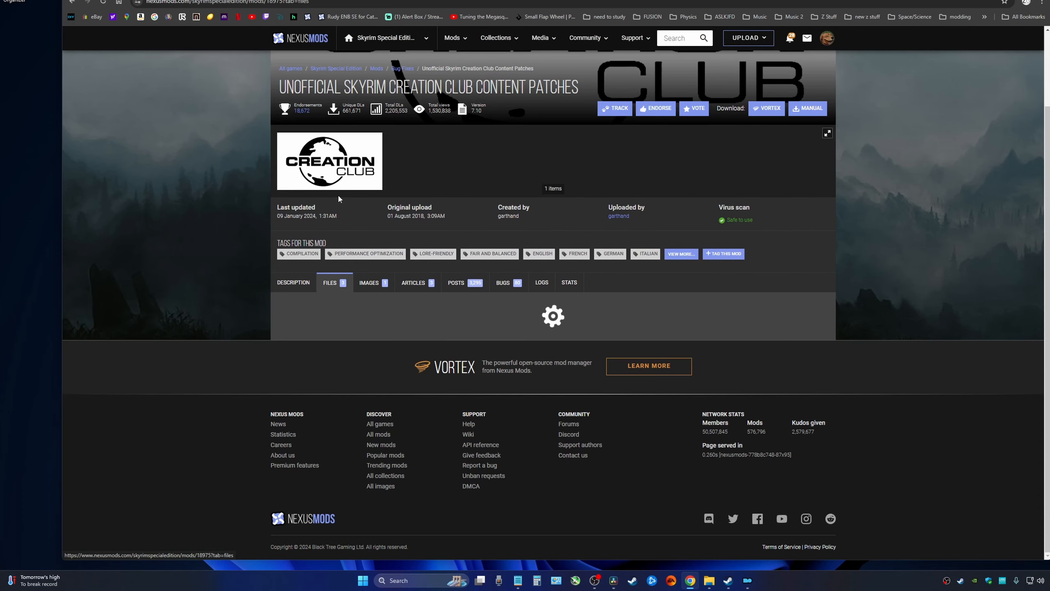
scroll(307, 292, down, 2)
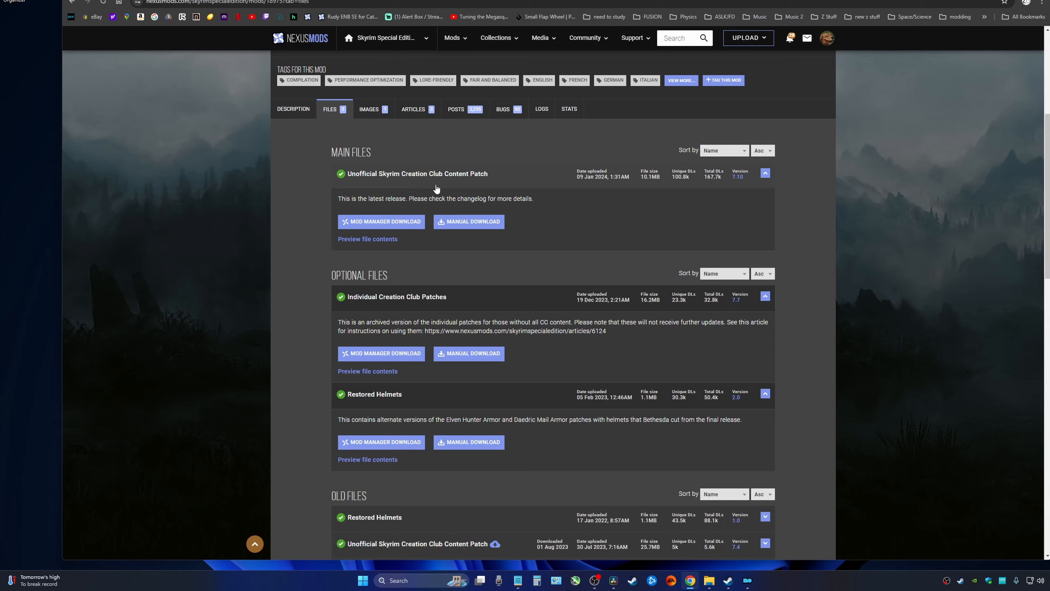
click(385, 221)
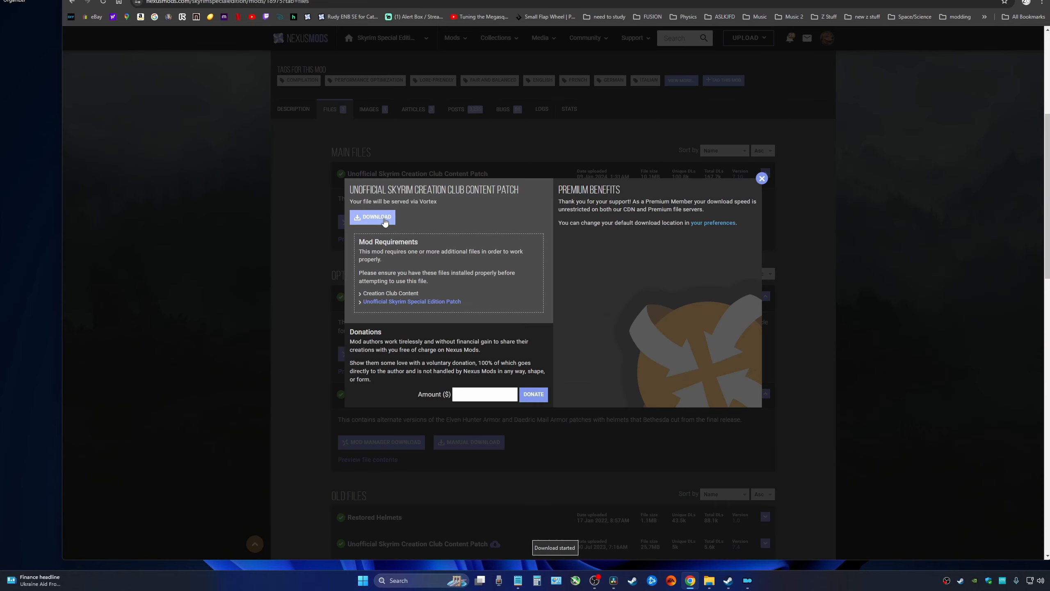
Switch to Mod Organizer, install the Unofficial Skyrim Special Edition Patch archive under the name Unofficial Skyrim Special Edition Patch - USSEP, and enable the mod.
click(748, 580)
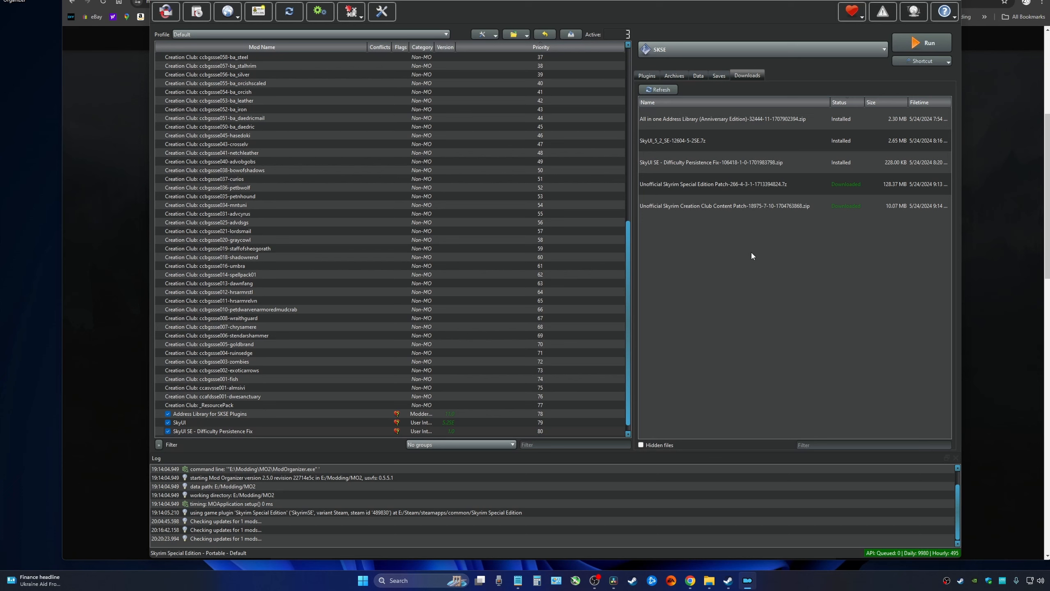
double_click(720, 186)
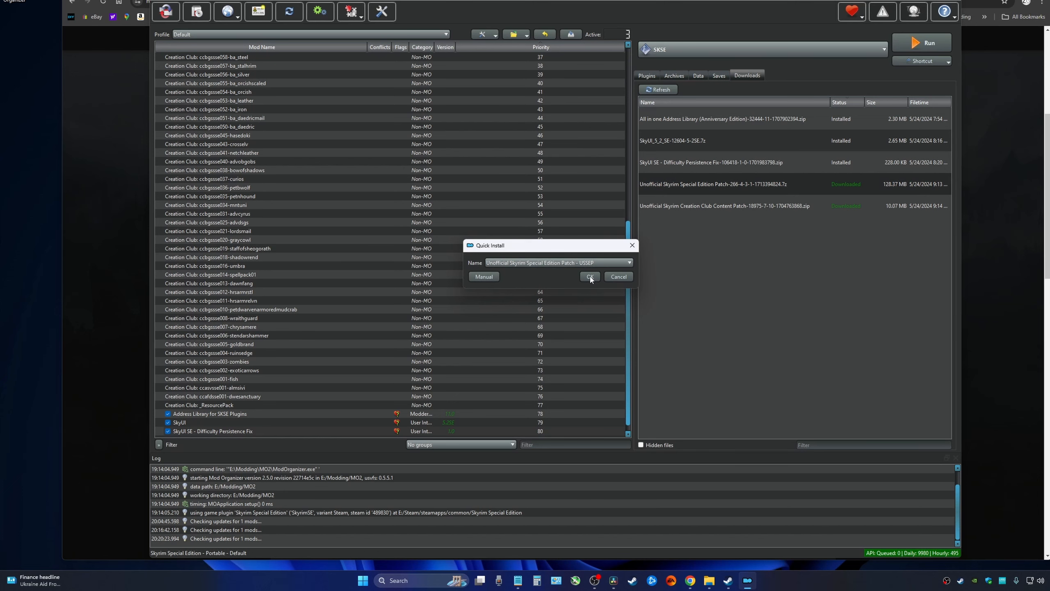
click(590, 277)
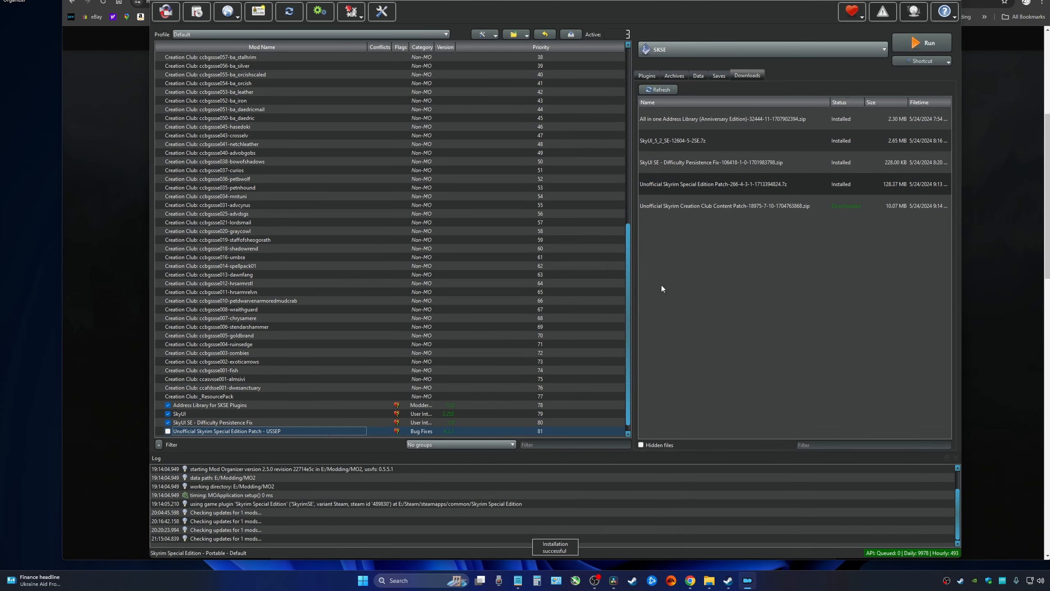
drag(629, 306, 630, 314)
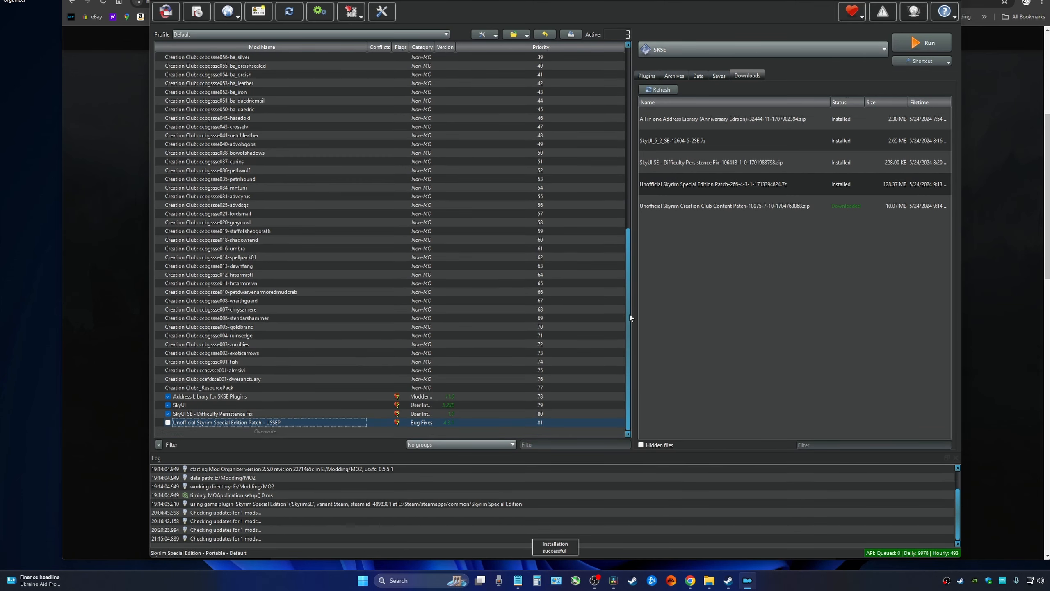
click(167, 422)
Install the downloaded Unofficial Skyrim Creation Club Content Patch archive and enable the mod.
right_click(717, 209)
click(730, 219)
click(599, 276)
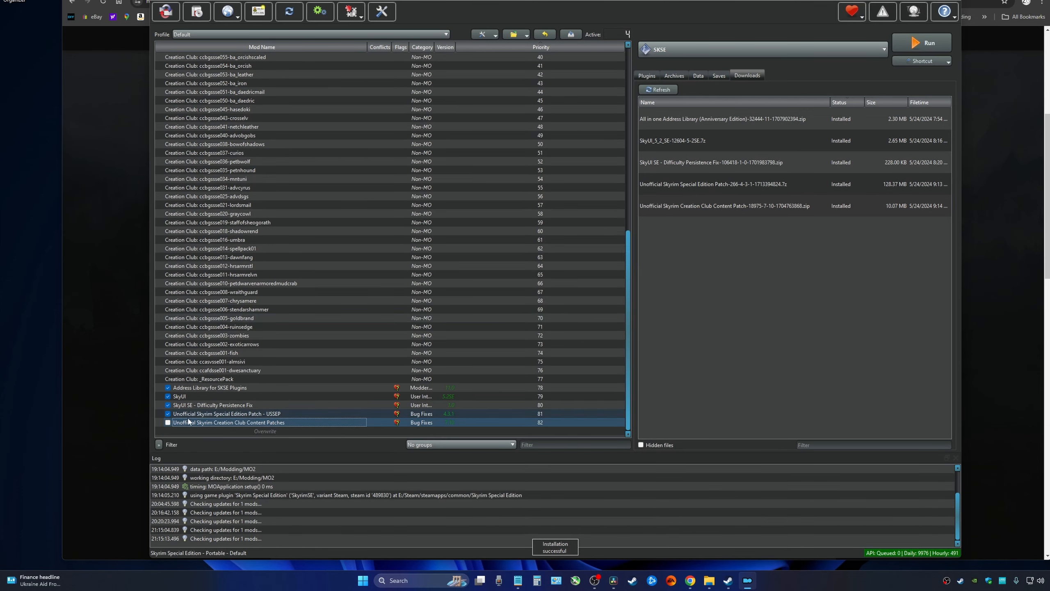
click(167, 422)
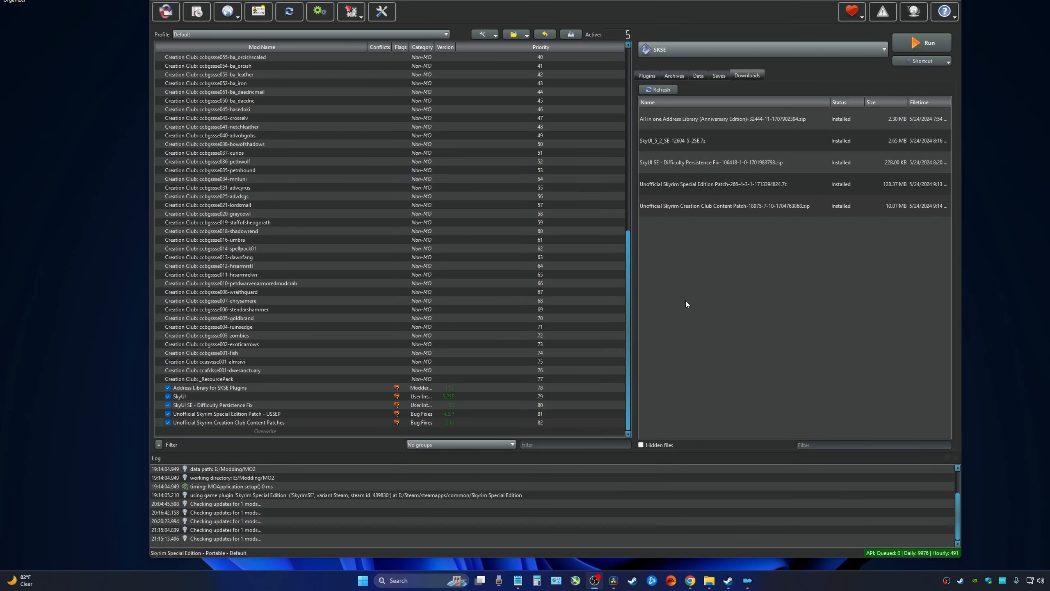
Switch to Chrome, search Nexus Mods for "sse display" and open the SSE Display Tweaks description.
click(690, 580)
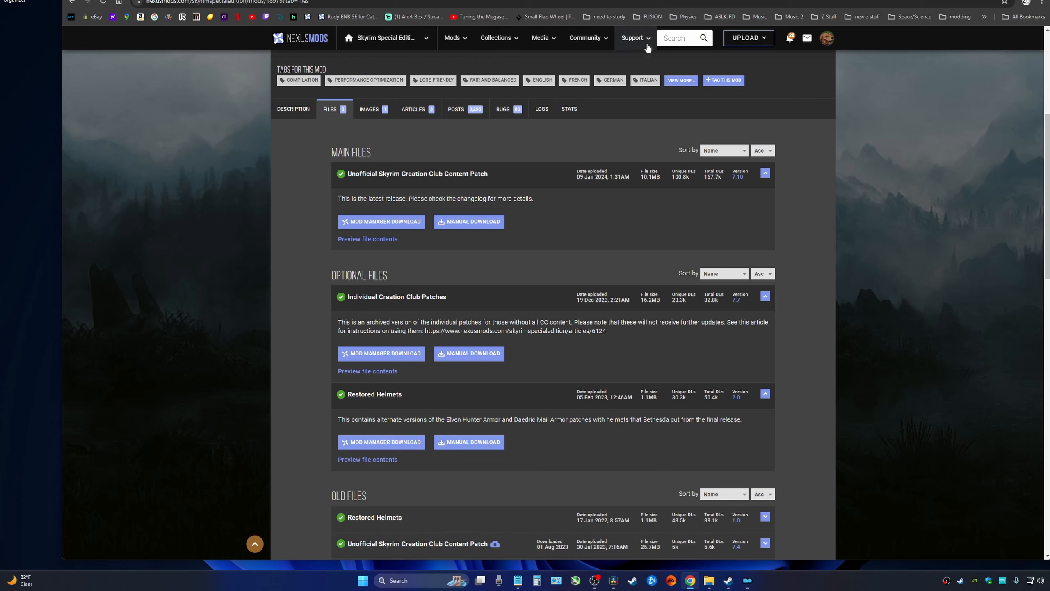
click(664, 39)
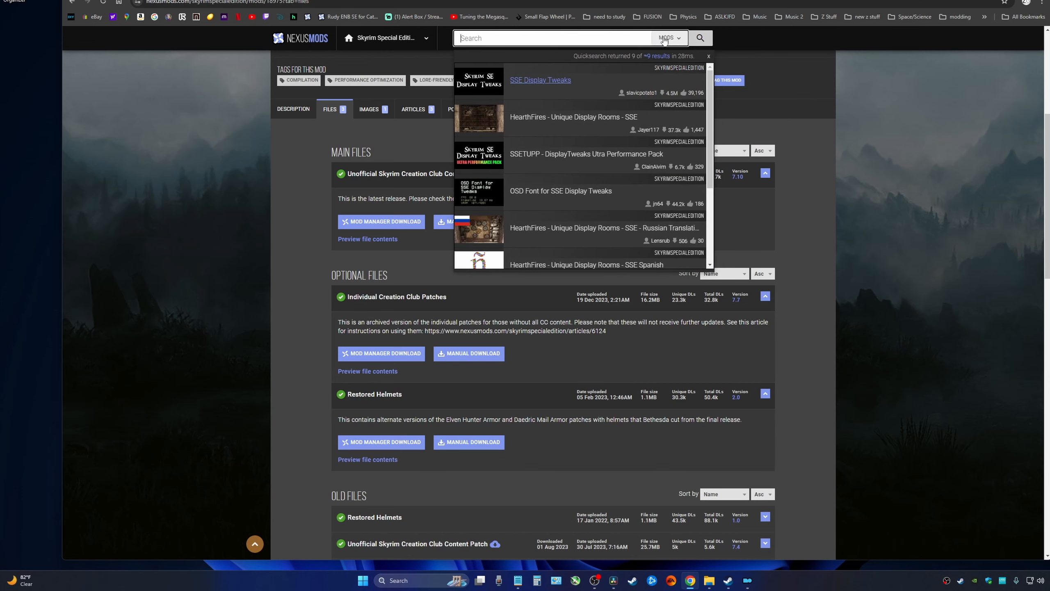
text(sse d)
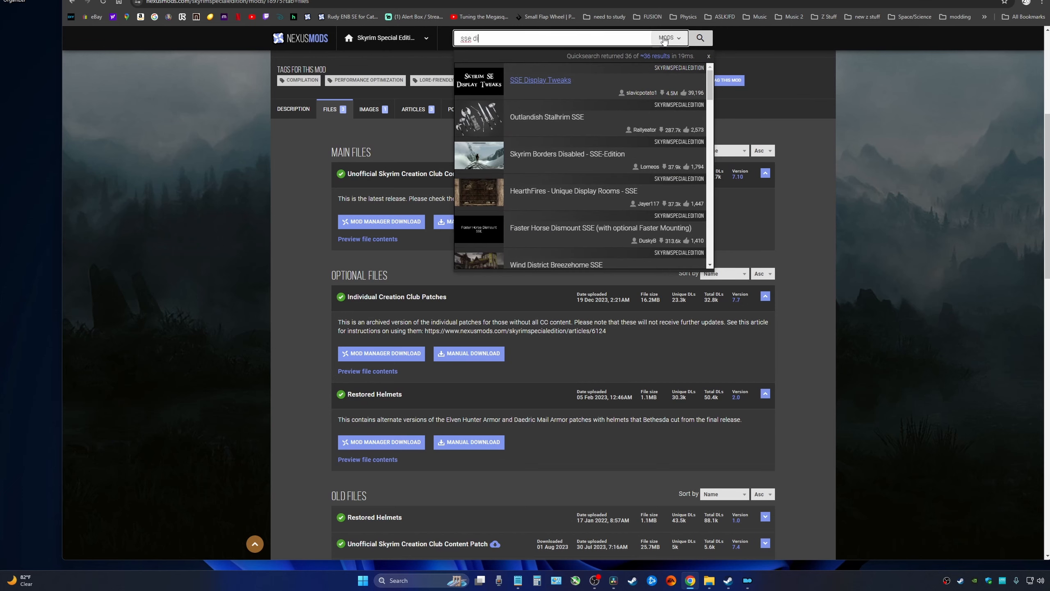
text(isplay)
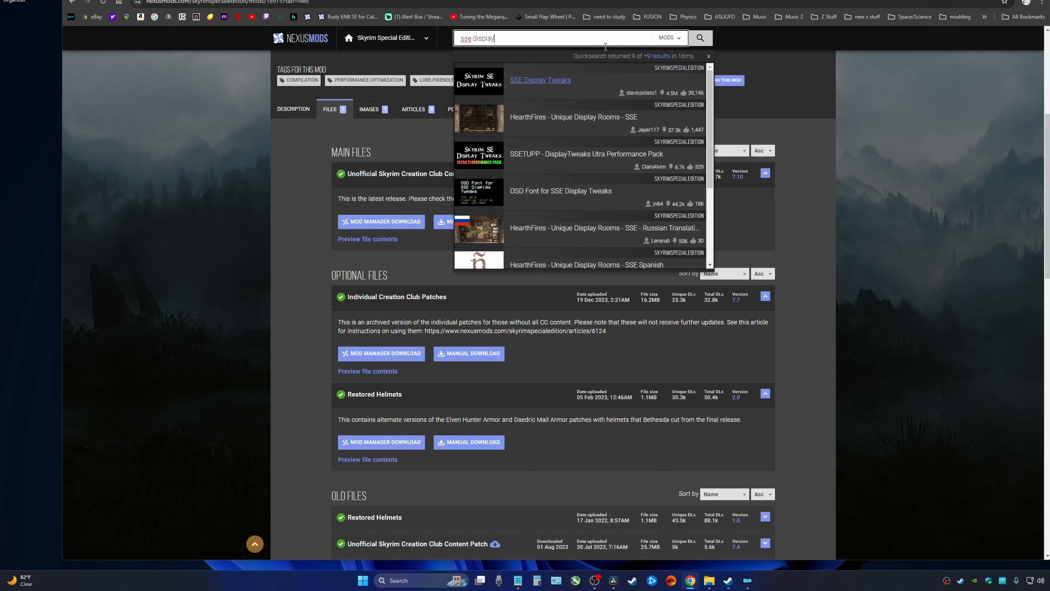
click(554, 85)
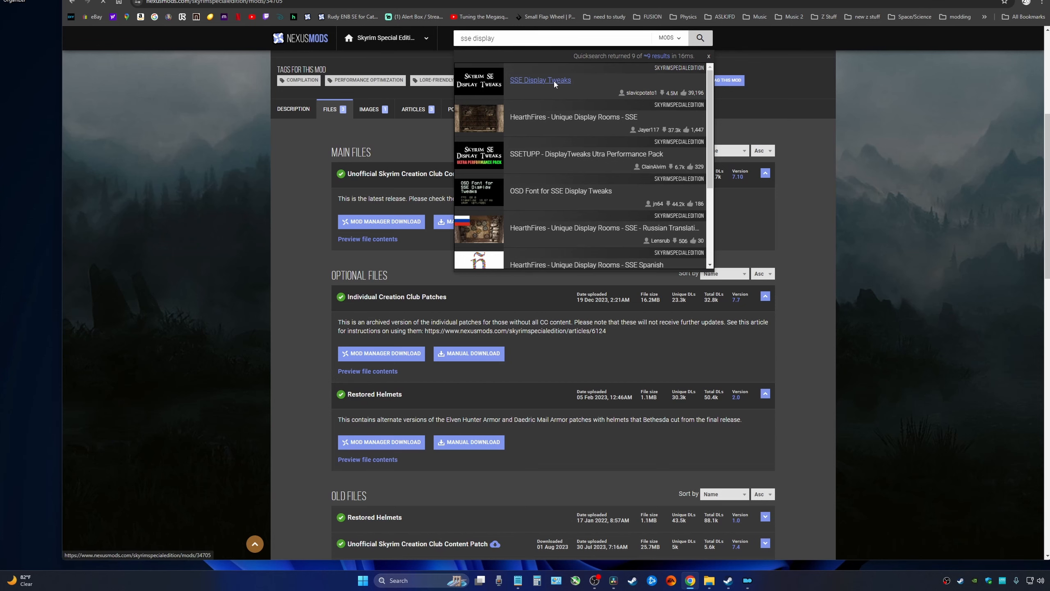
scroll(494, 220, down, 5)
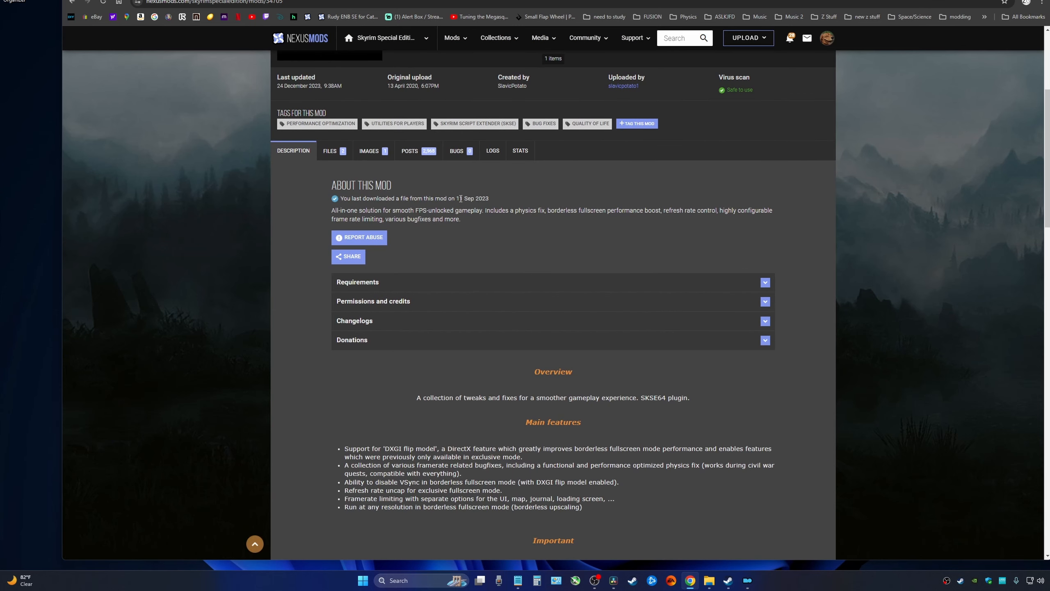
Open the files of SSE Display Tweaks and request the mod manager download of its main file.
click(331, 158)
scroll(306, 173, down, 2)
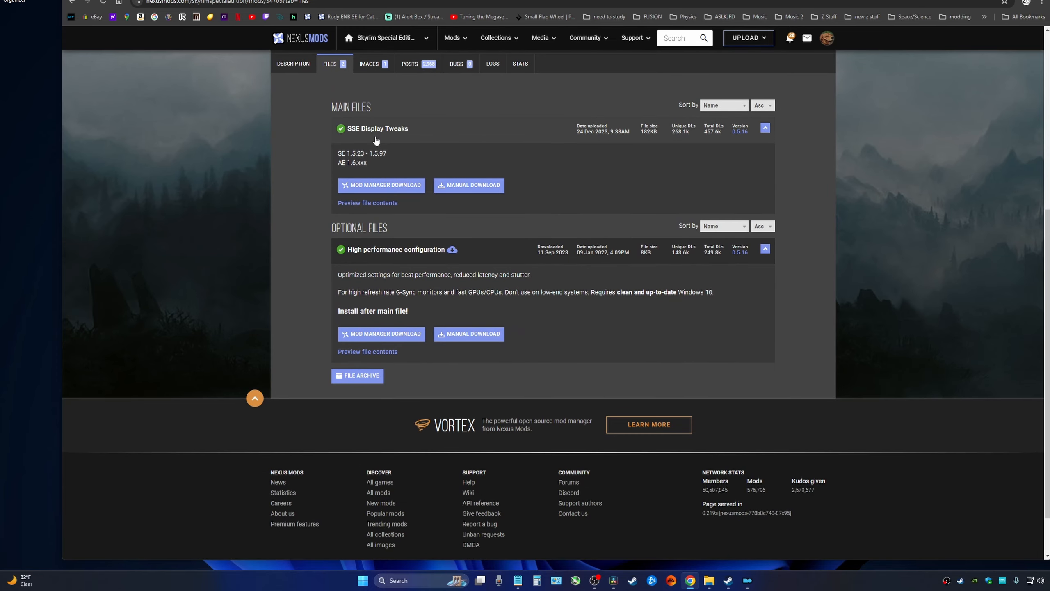
click(380, 186)
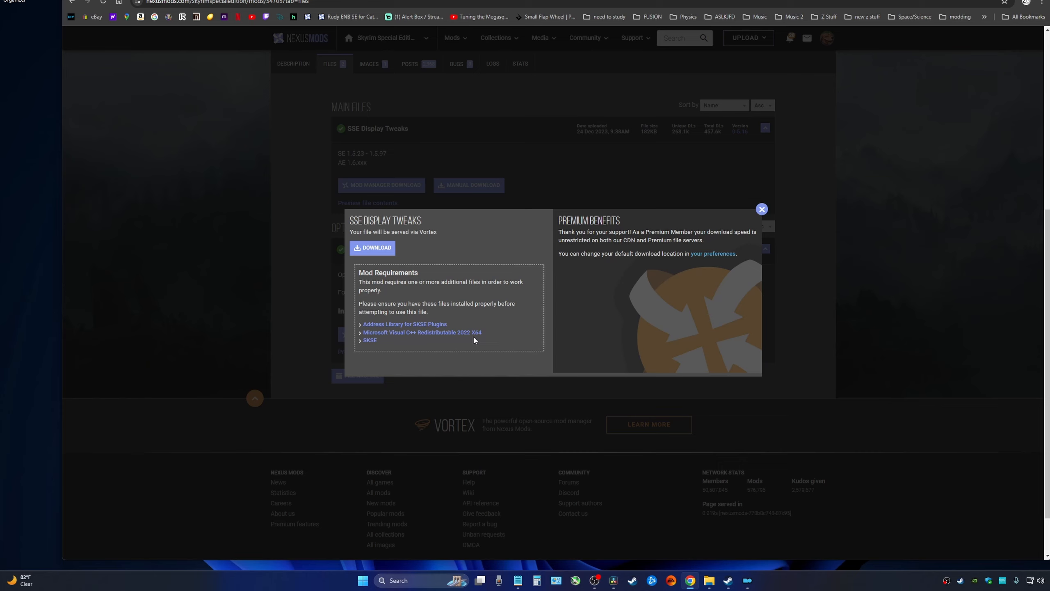
Check the installed programs in Control Panel for the Microsoft Visual C++ 2015-2022 Redistributable (x64), and close the window.
click(557, 580)
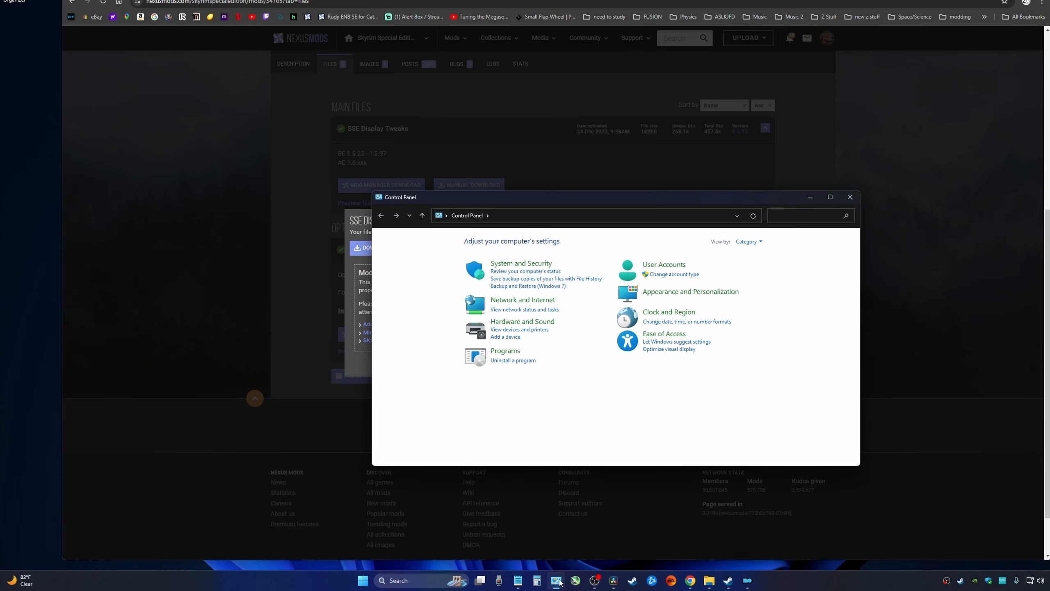
click(505, 354)
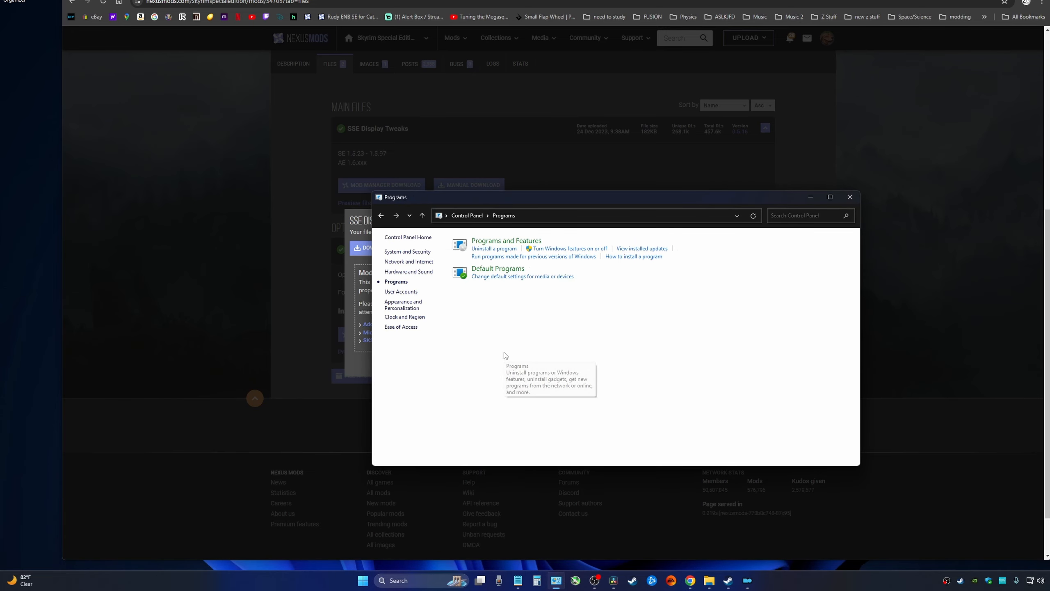
click(510, 247)
scroll(571, 330, down, 8)
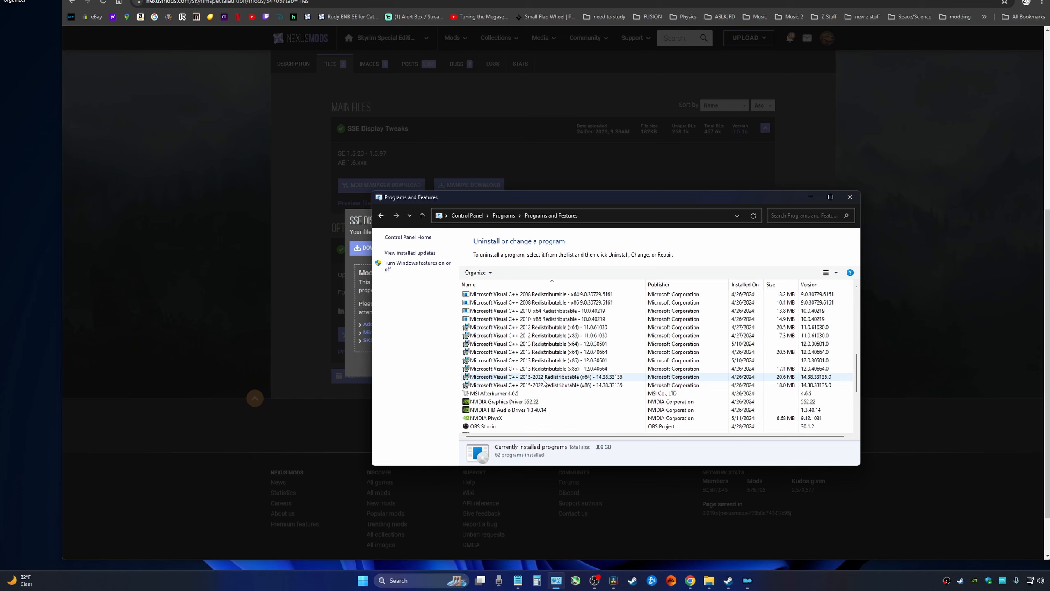
click(850, 197)
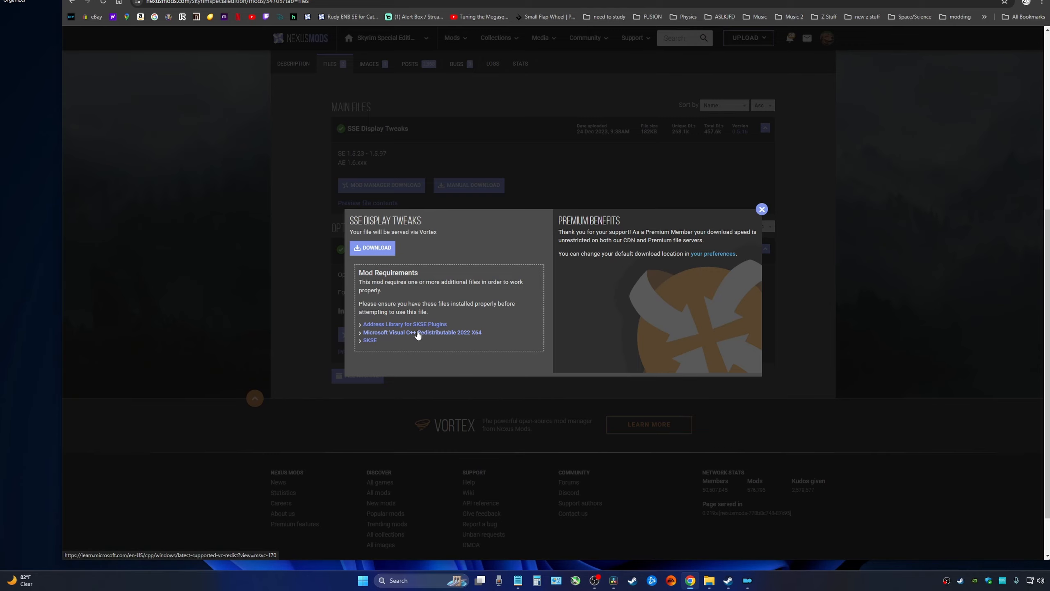
Review Microsoft's latest supported Visual C++ Redistributable downloads page, which the mod requirements link to.
scroll(418, 334, up, 1)
key(ctrl+Tab)
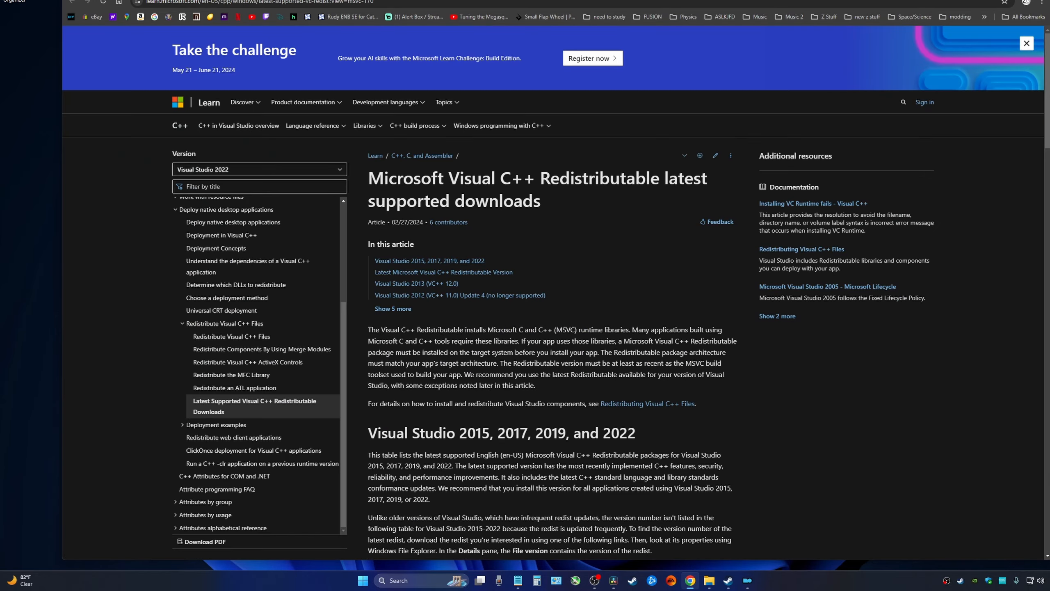
scroll(572, 365, down, 8)
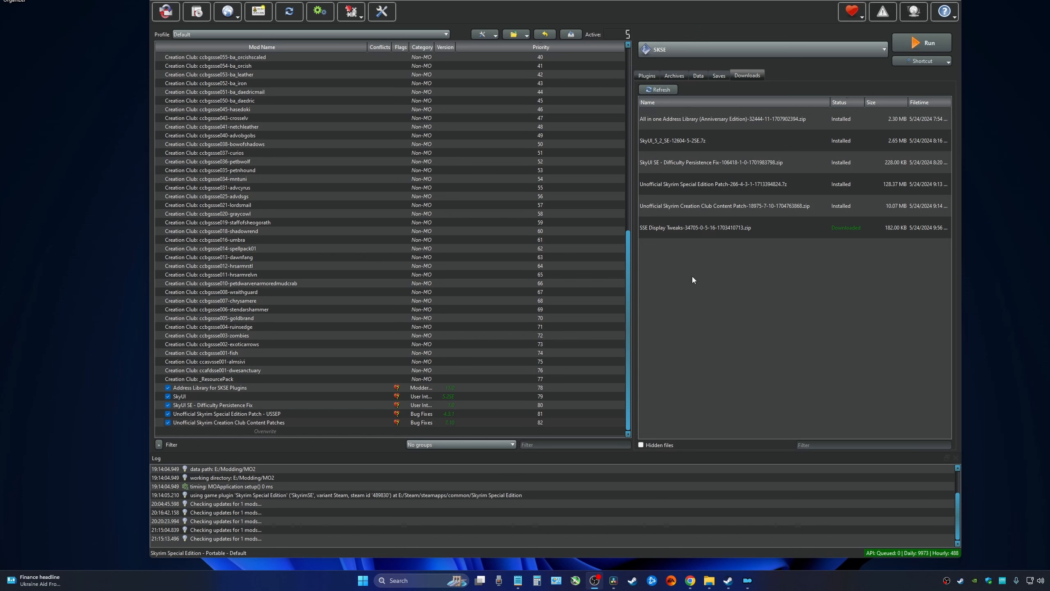
In Mod Organizer, install the downloaded SSE Display Tweaks archive and enable the mod.
double_click(696, 228)
click(585, 275)
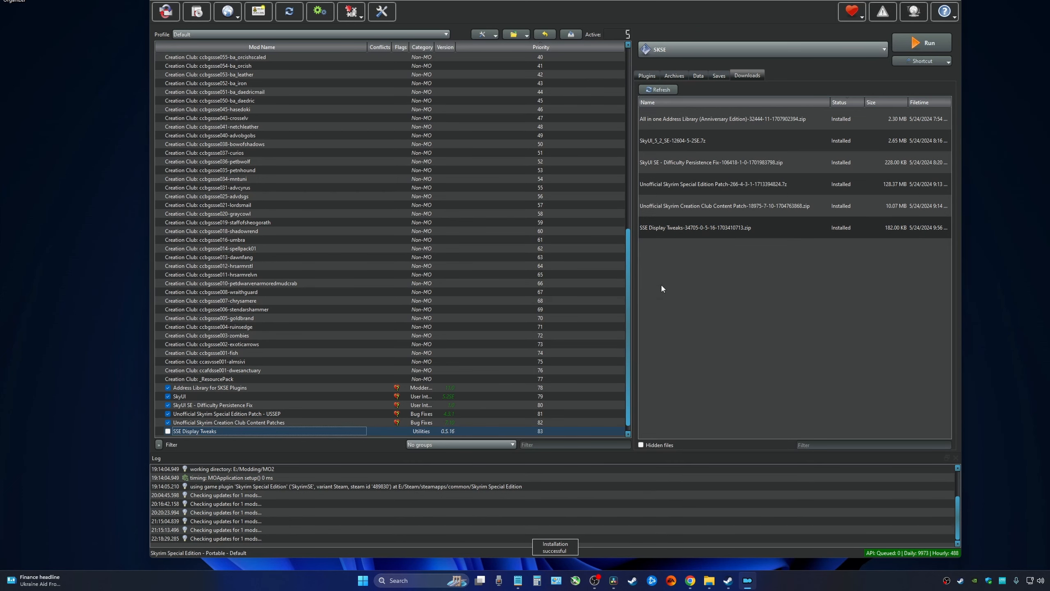
click(168, 431)
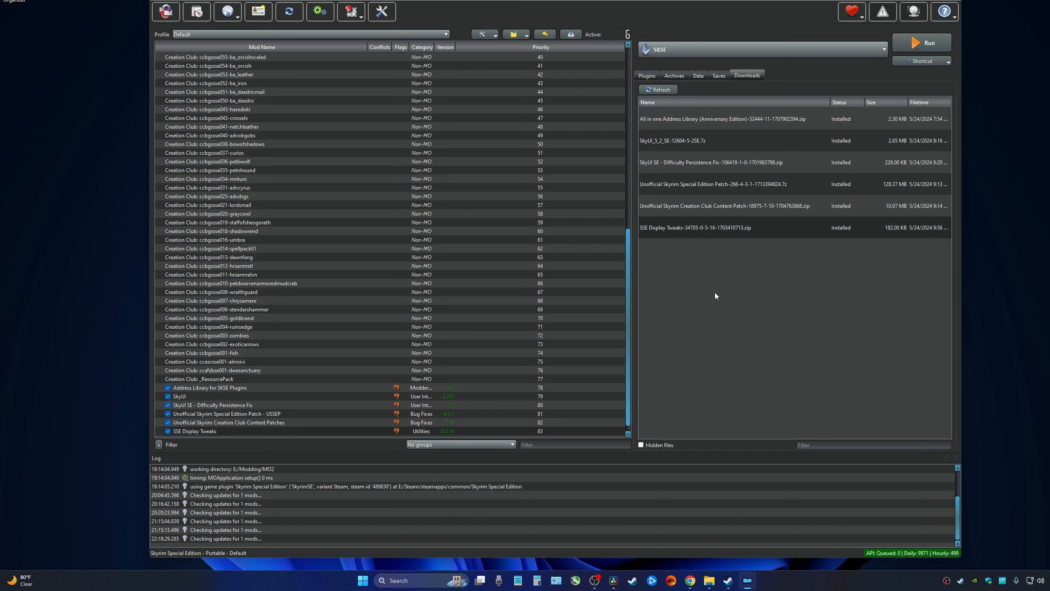
Open Mod Organizer's mods folder and open the SSEDisplayTweaks configuration file from SSE Display Tweaks > SKSE > Plugins.
click(527, 38)
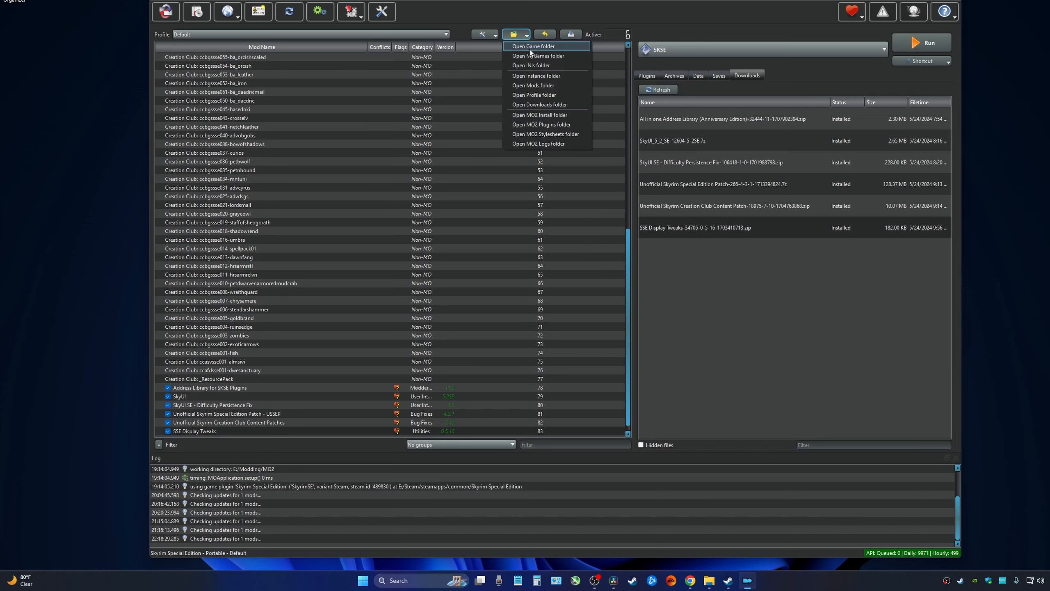
click(529, 85)
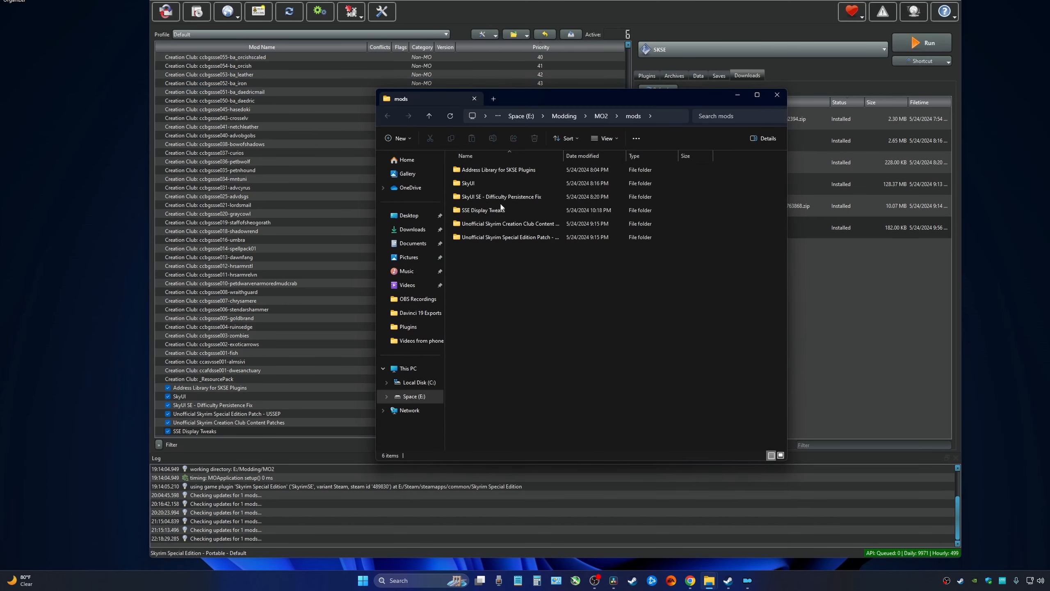
double_click(498, 210)
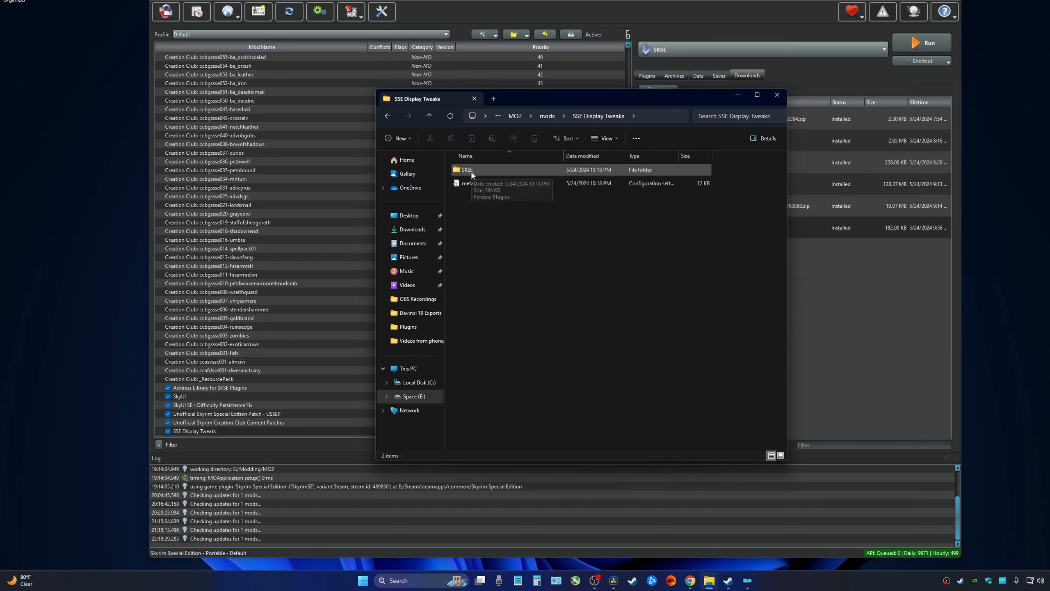
double_click(471, 170)
click(471, 170)
double_click(472, 171)
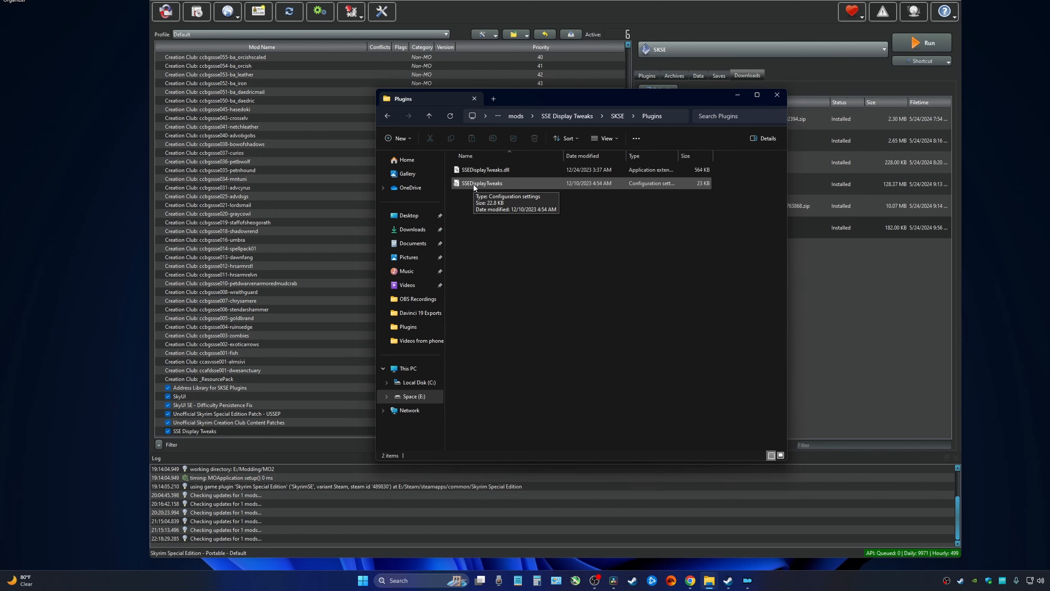
double_click(474, 185)
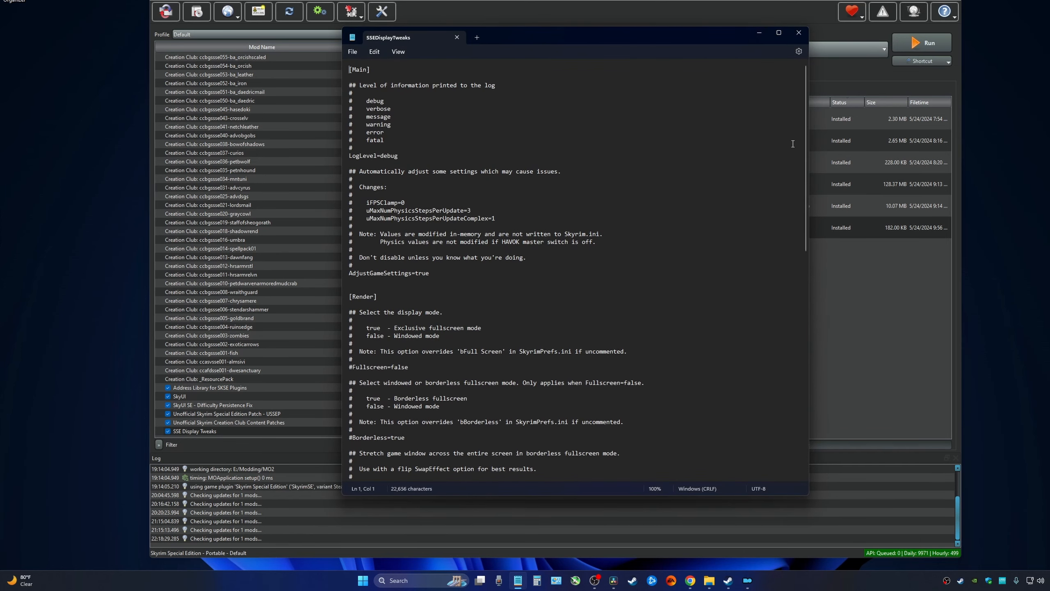
Set the Fullscreen value to true in the Render section of the SSEDisplayTweaks configuration file.
scroll(804, 144, down, 8)
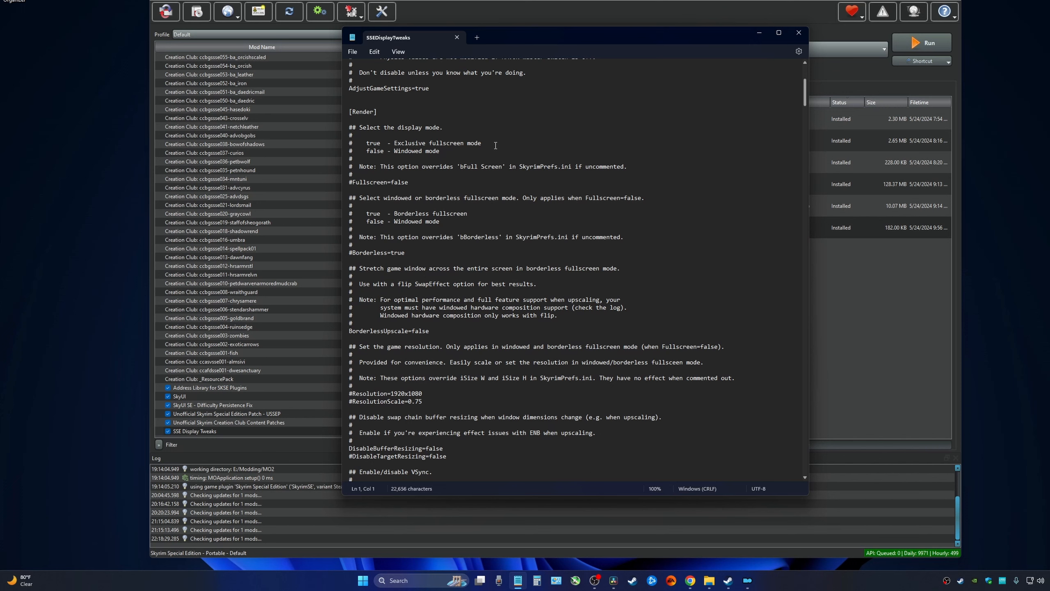
click(416, 179)
key(BackSpace)
key(BackSpace)
text(t)
Change the Resolution value to 2560x1440 and the ResolutionScale value to 1.0 in the Render section.
scroll(407, 252, down, 5)
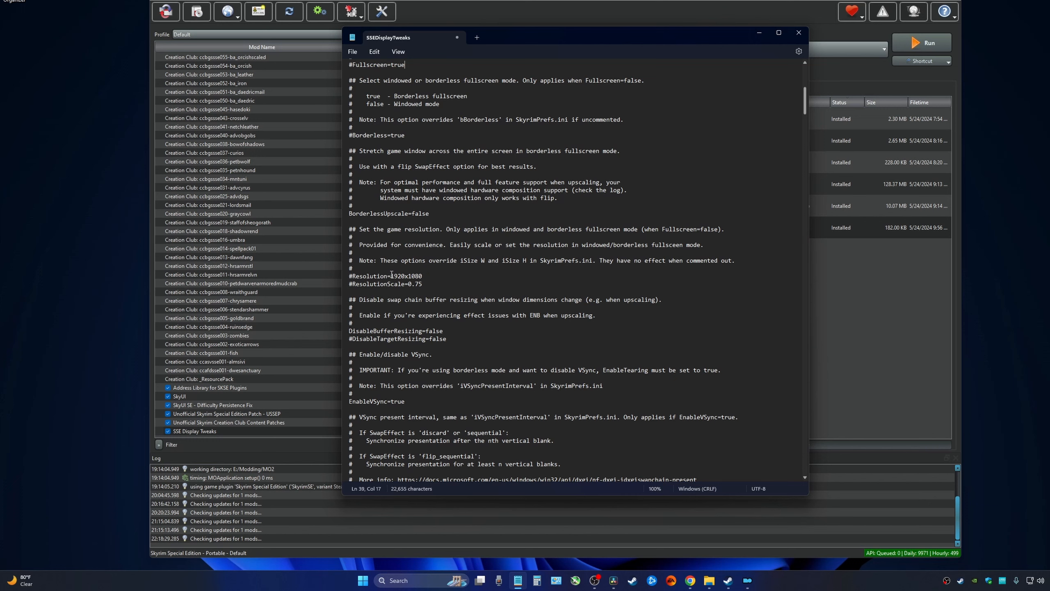
drag(391, 276, 405, 278)
text(256)
click(423, 277)
key(BackSpace)
text(1.)
scroll(425, 282, down, 5)
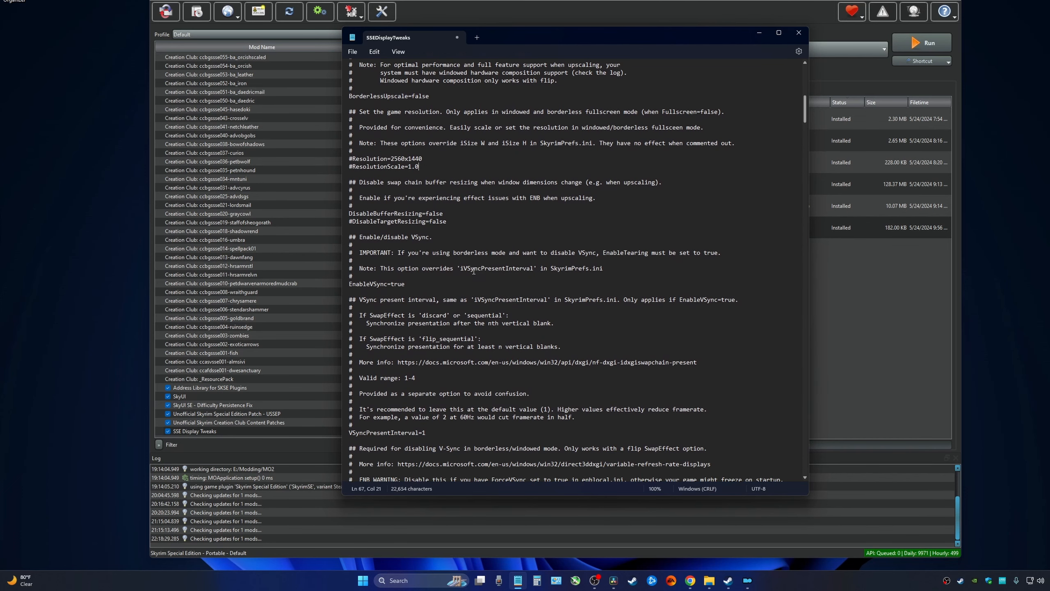